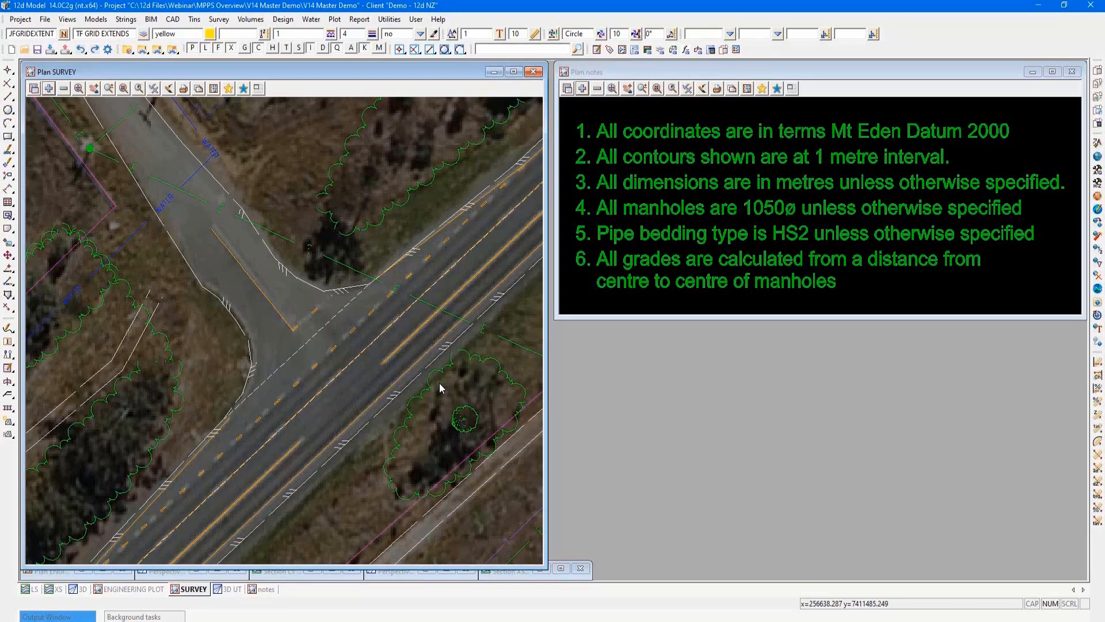
# Switch to Adobe Acrobat Reader and look through the Multipage Plots training notes as far as the table of contents
pyautogui.scroll(-3, 440, 382)
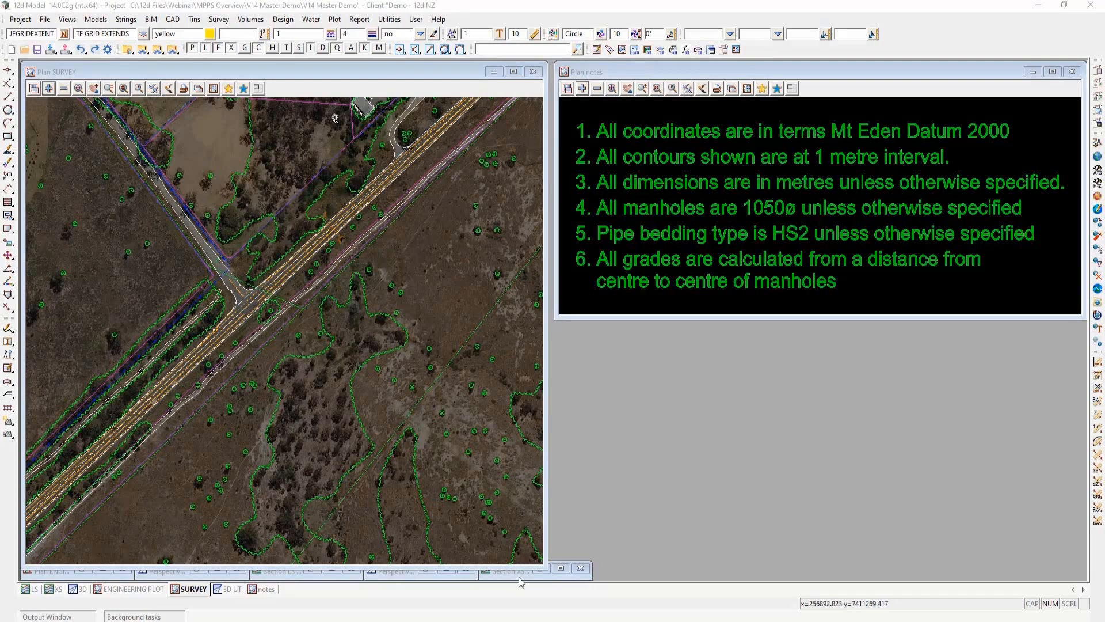
pyautogui.click(530, 621)
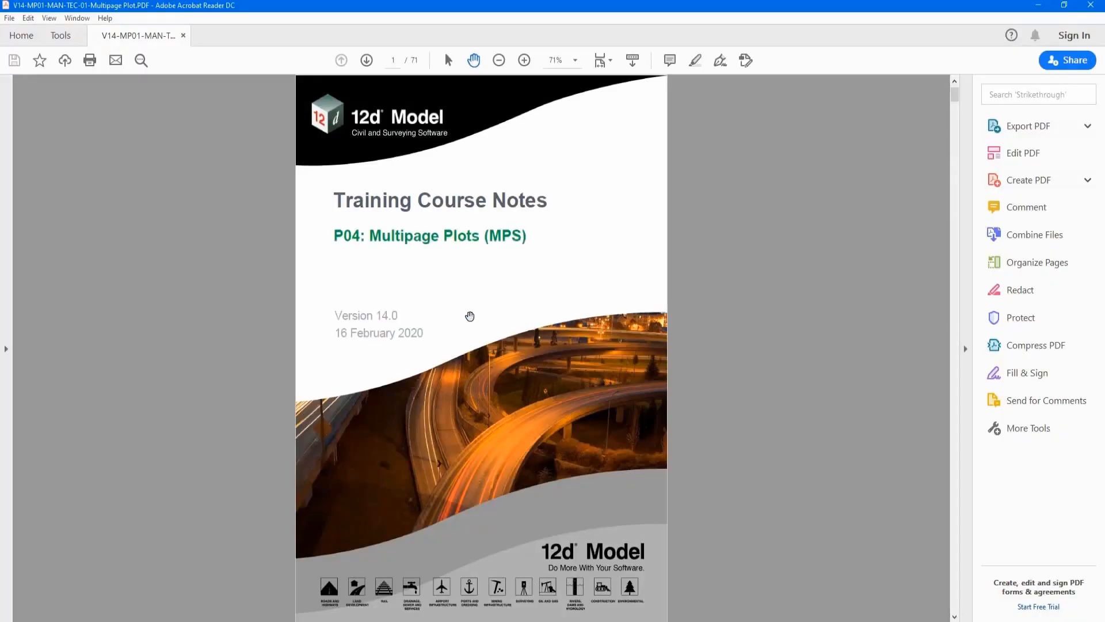
pyautogui.scroll(-5, 467, 317)
pyautogui.scroll(-7, 466, 317)
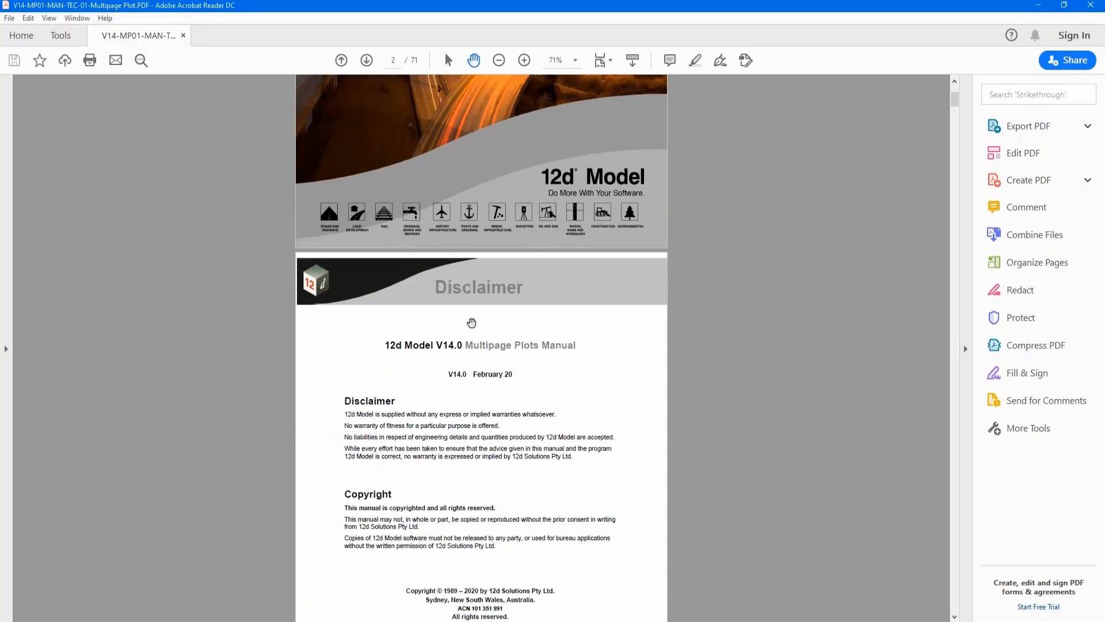
pyautogui.scroll(-6, 471, 321)
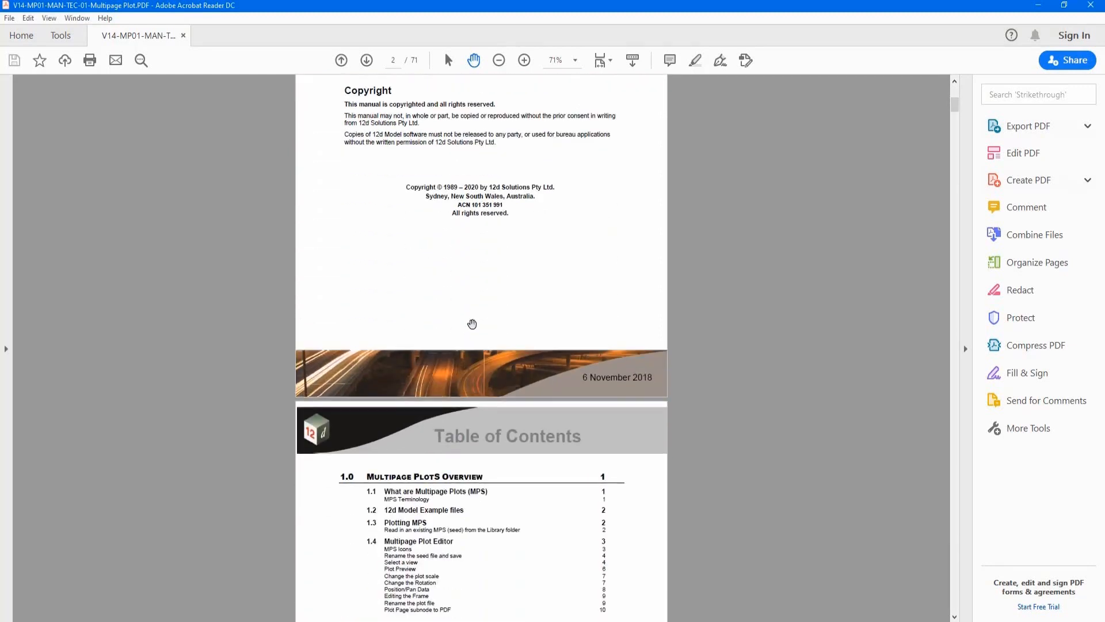
pyautogui.scroll(-3, 472, 324)
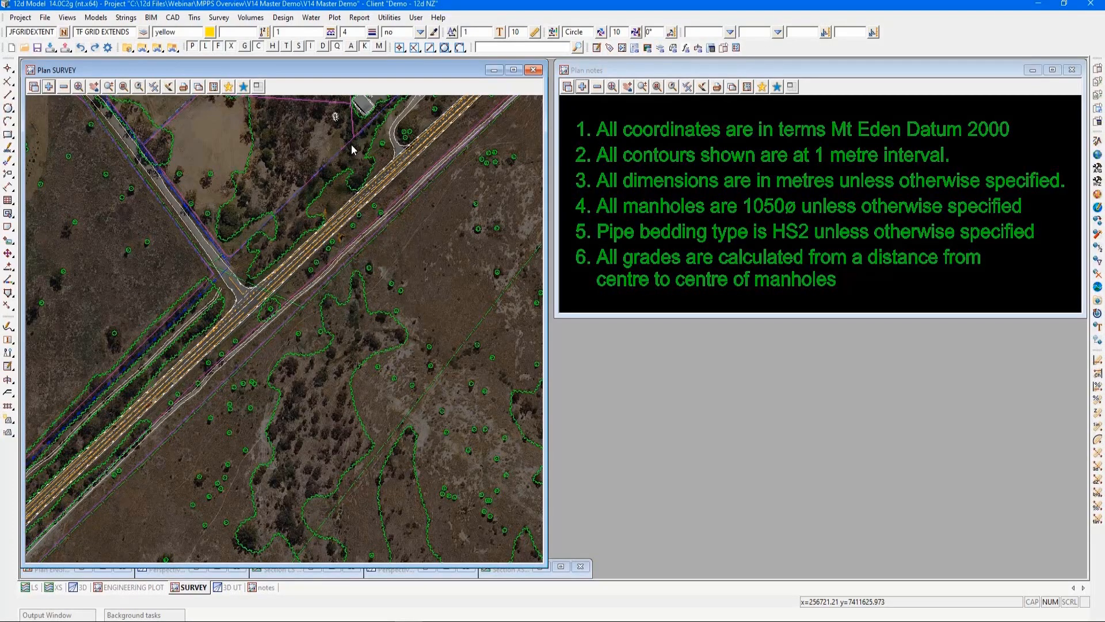
# Start creating a multipage plot in 12d Model and place the Book preview window beside the editor
pyautogui.click(335, 21)
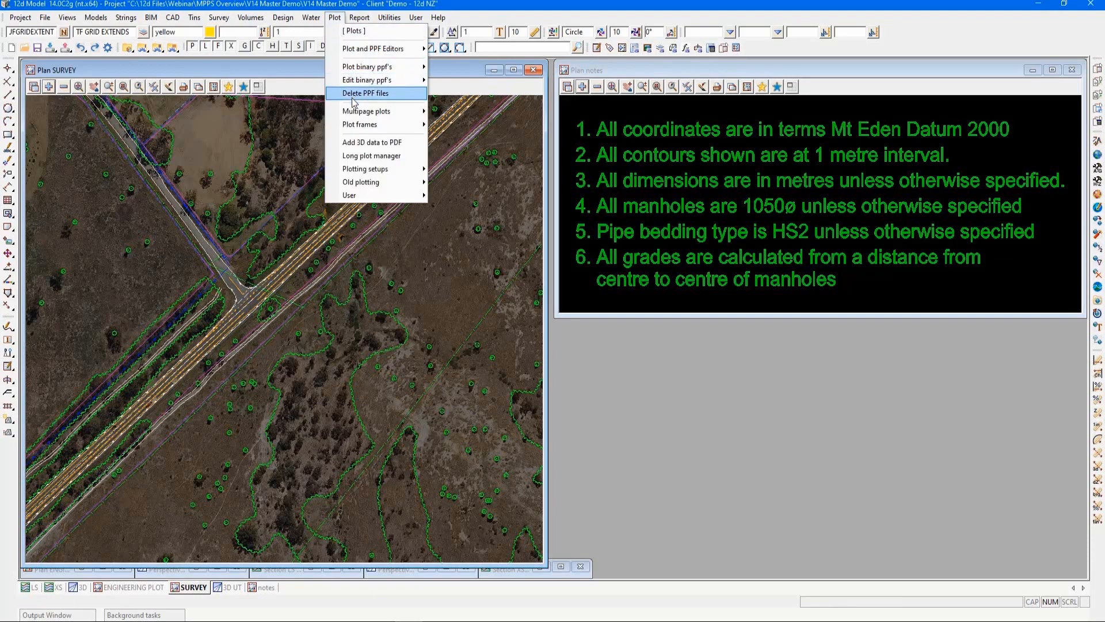
pyautogui.moveTo(358, 114)
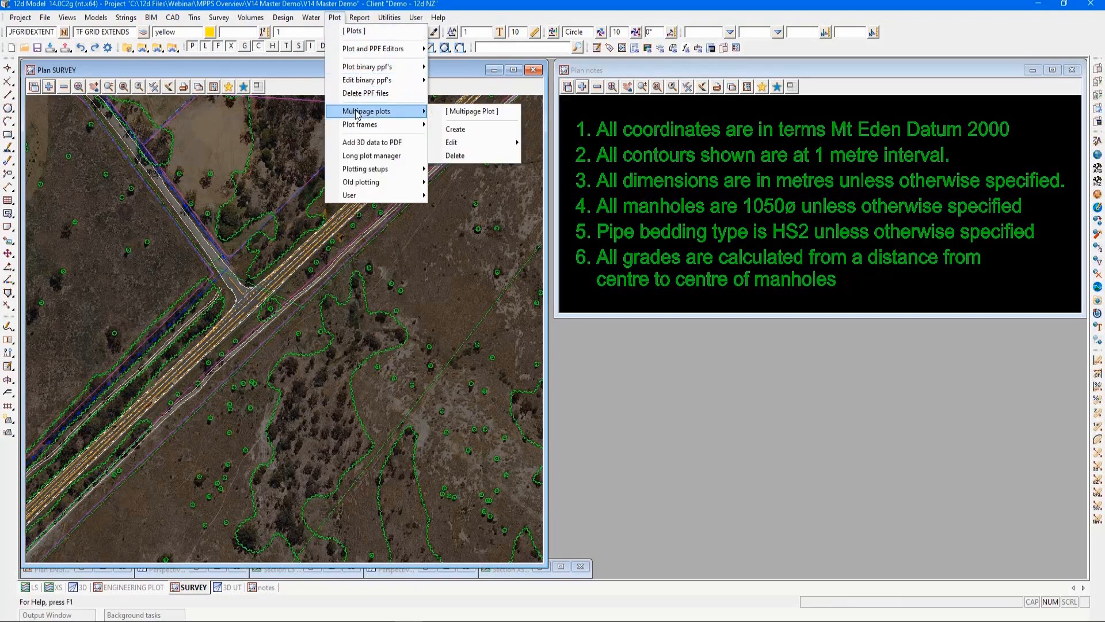
pyautogui.click(486, 129)
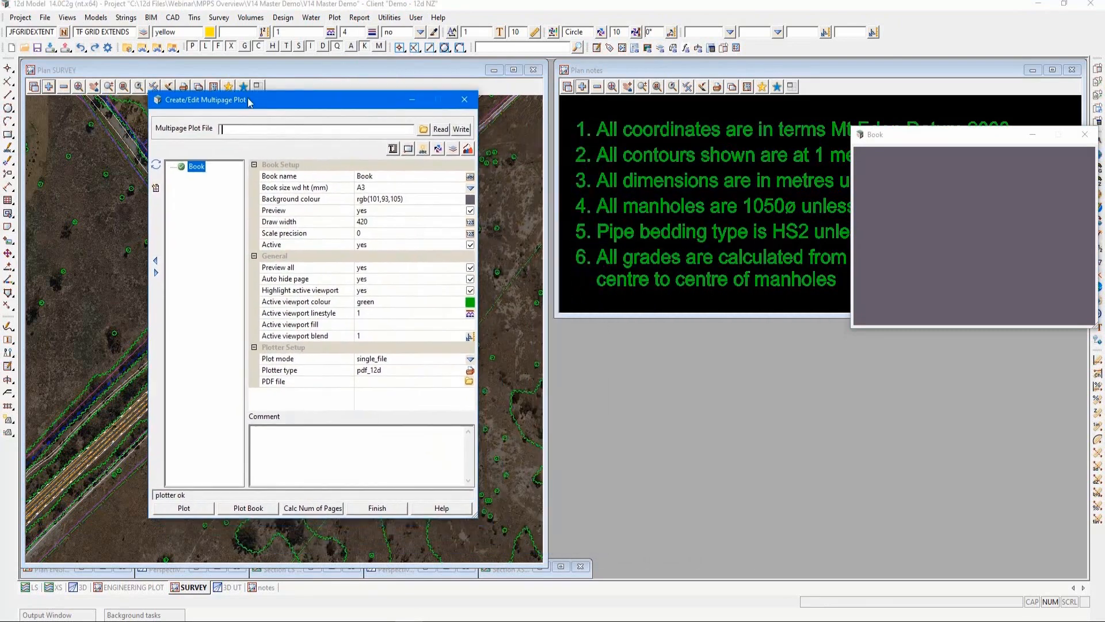
pyautogui.moveTo(908, 135); pyautogui.dragTo(543, 106)
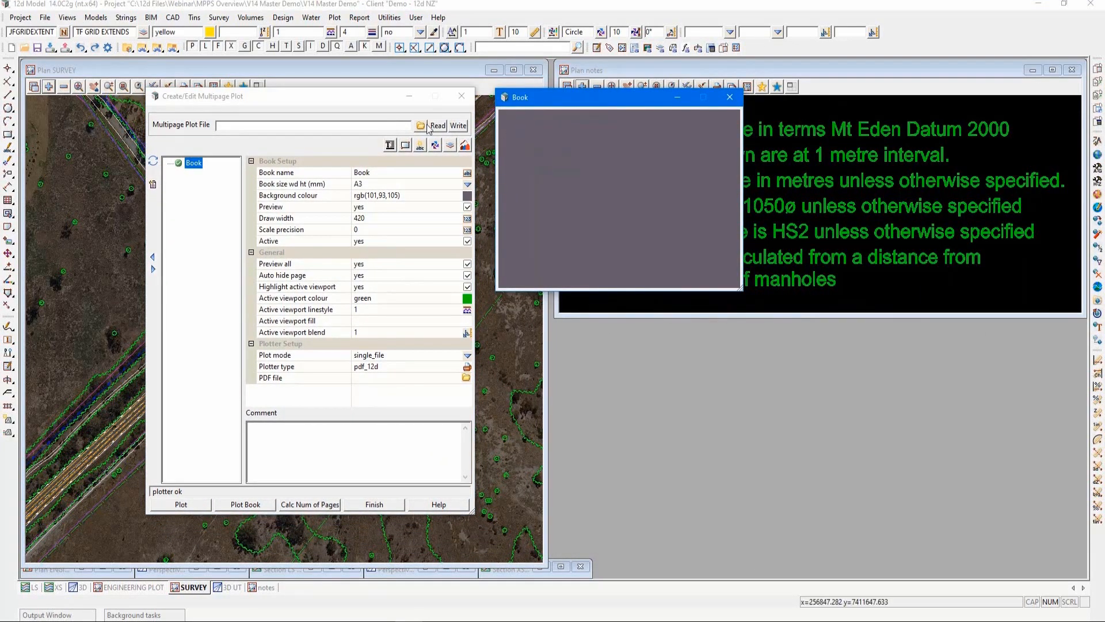
# Name the multipage plot file "my first plot" and write it to disk
pyautogui.click(268, 126)
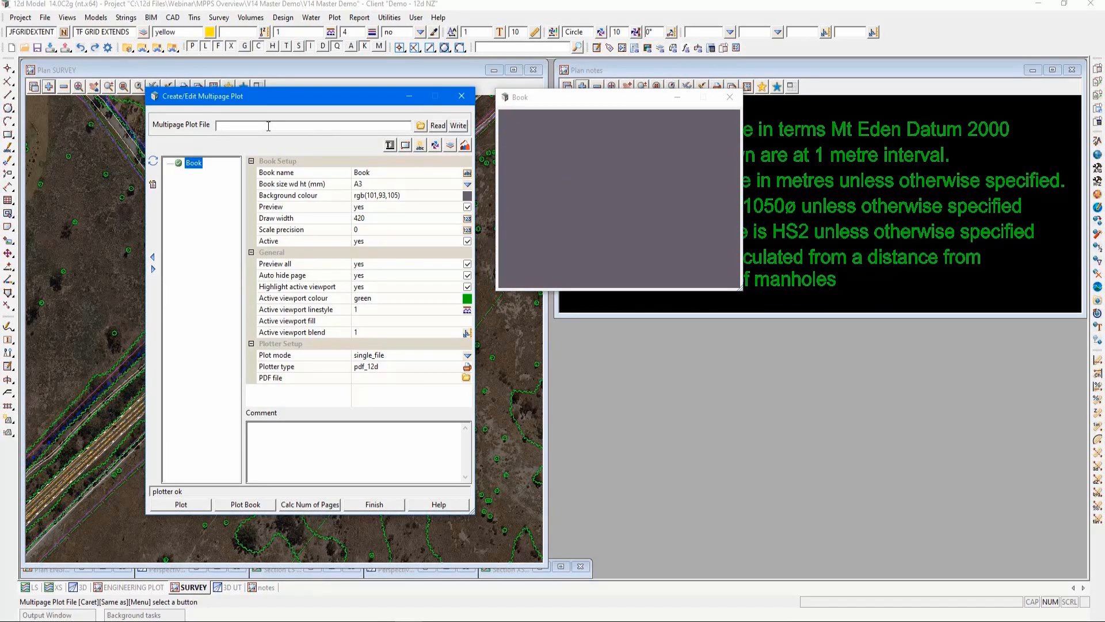
pyautogui.write('my first plot')
pyautogui.click(458, 126)
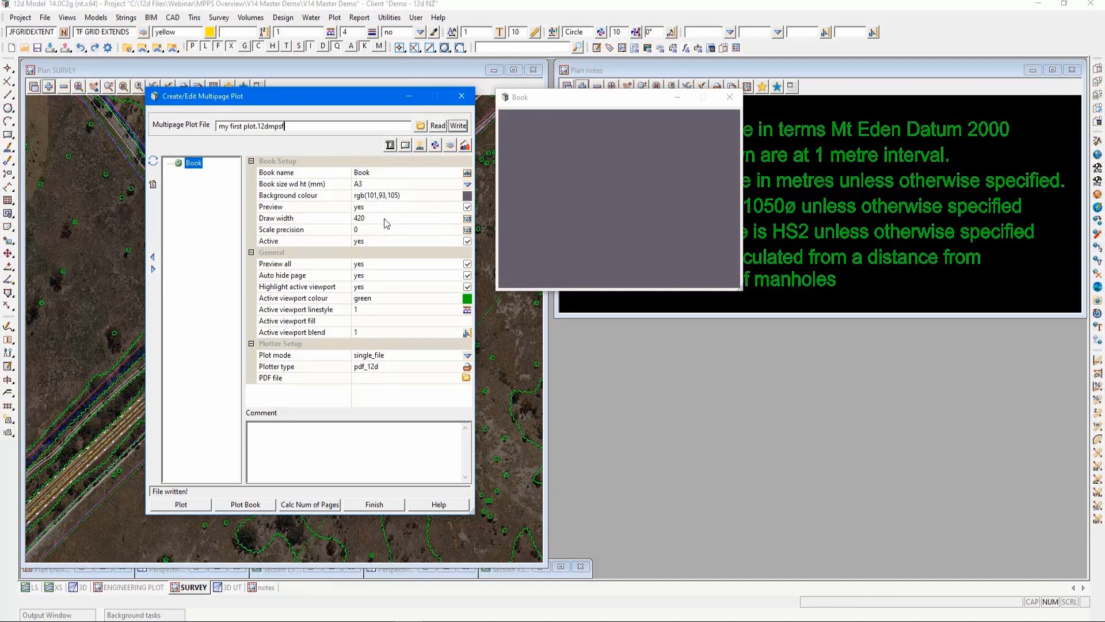
# Set the book's draw width to 890 to enlarge the preview
pyautogui.click(353, 222)
pyautogui.write('890')
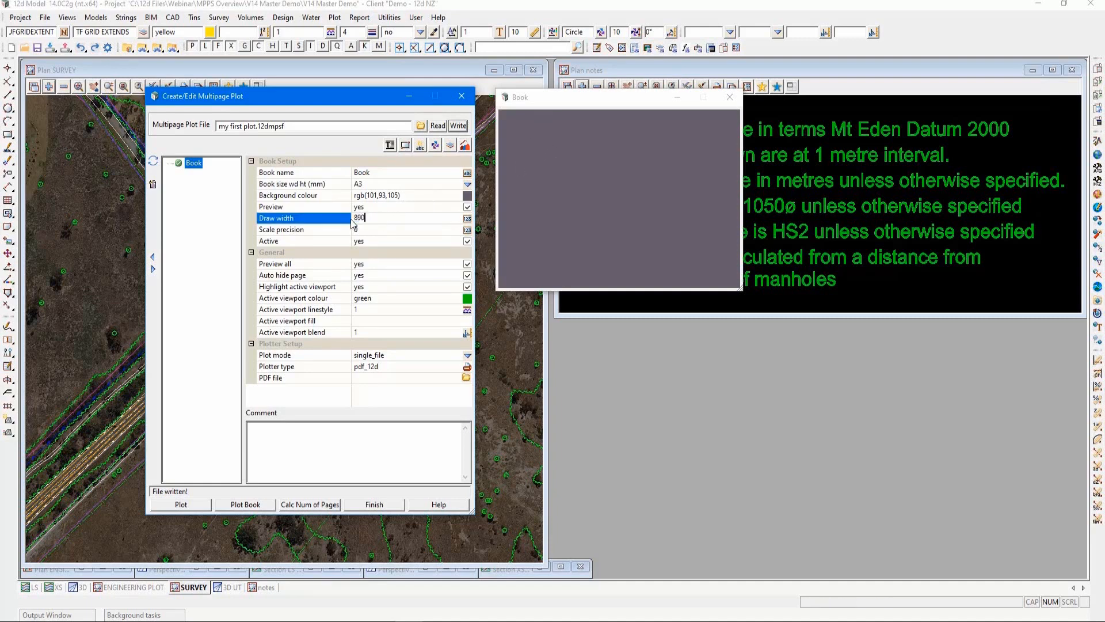
pyautogui.press('Return')
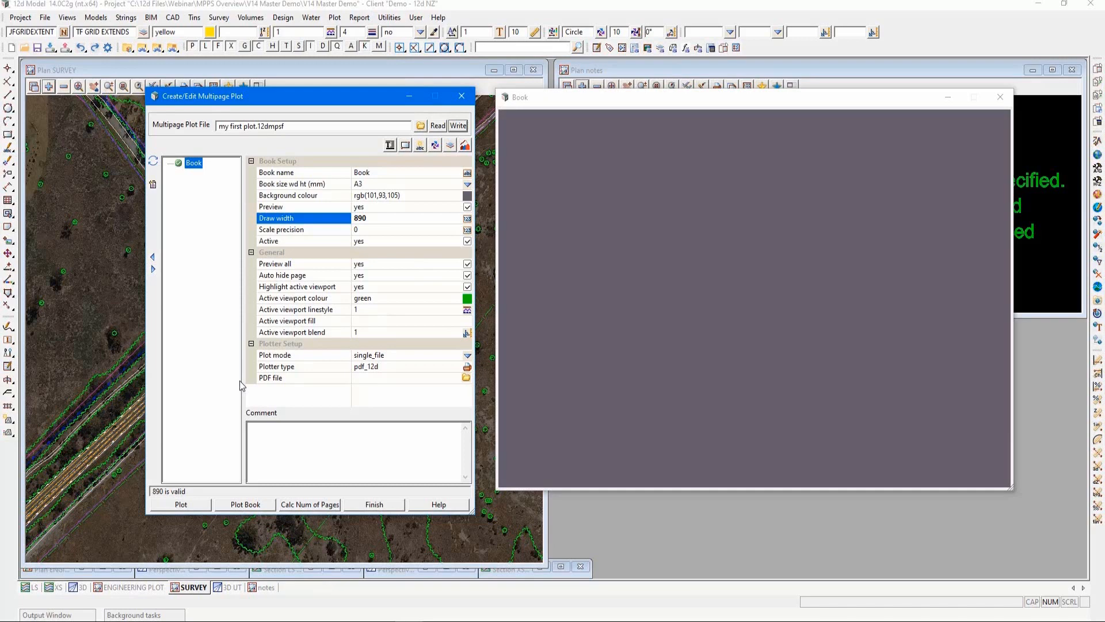
# Review the book's available plot modes and its PDF file setting without changing them
pyautogui.click(468, 357)
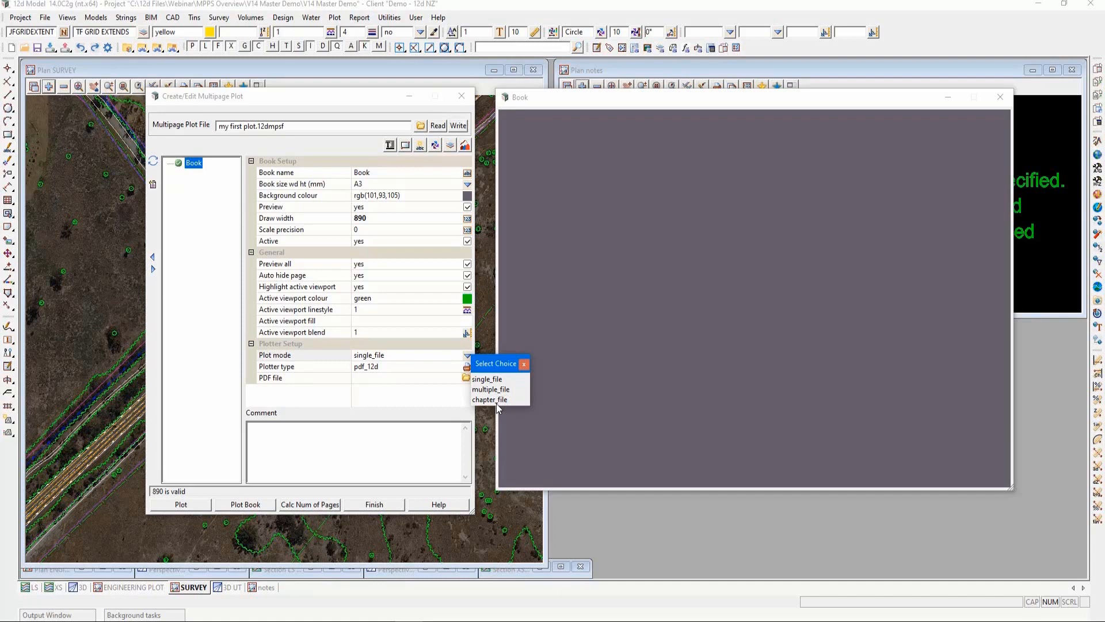
pyautogui.click(527, 364)
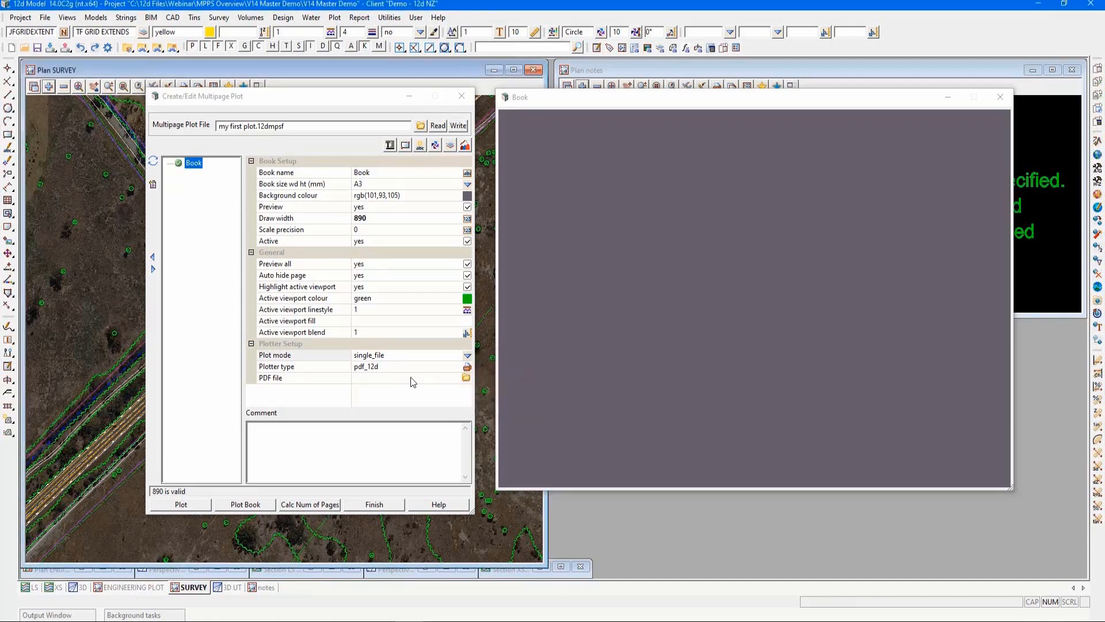
pyautogui.click(407, 383)
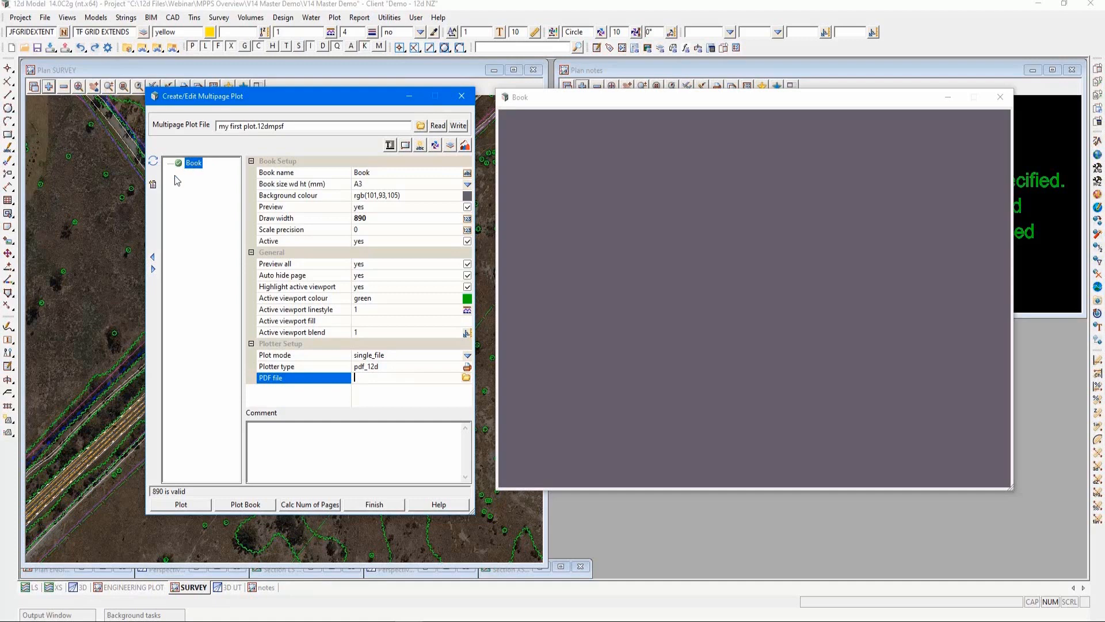
# Add a chapter under the book and compare its setup with the book's settings
pyautogui.click(152, 185)
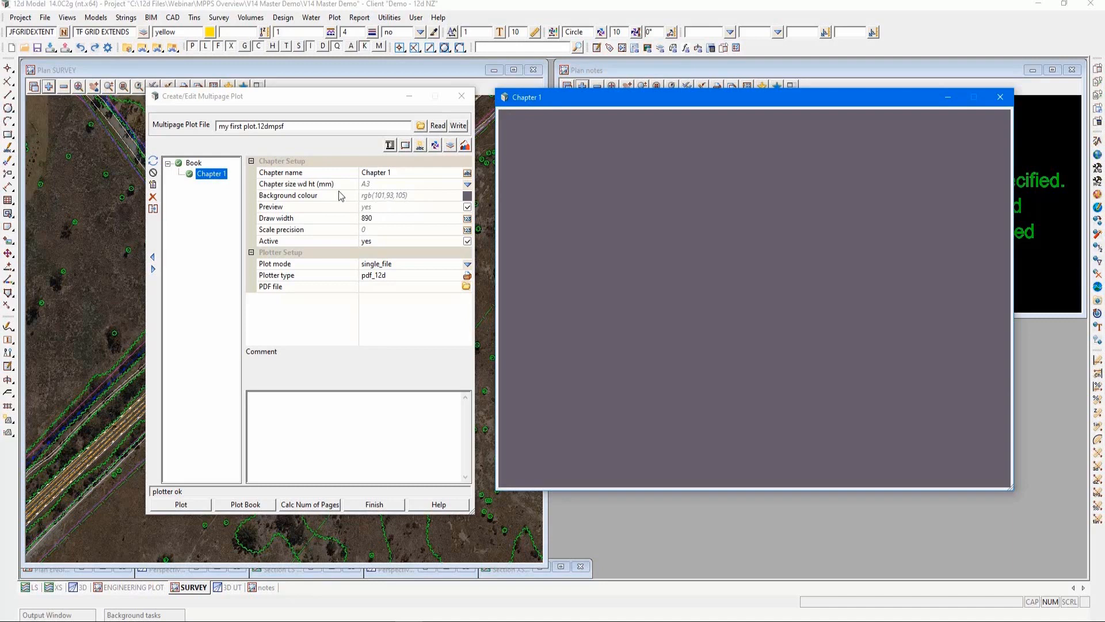
pyautogui.click(196, 166)
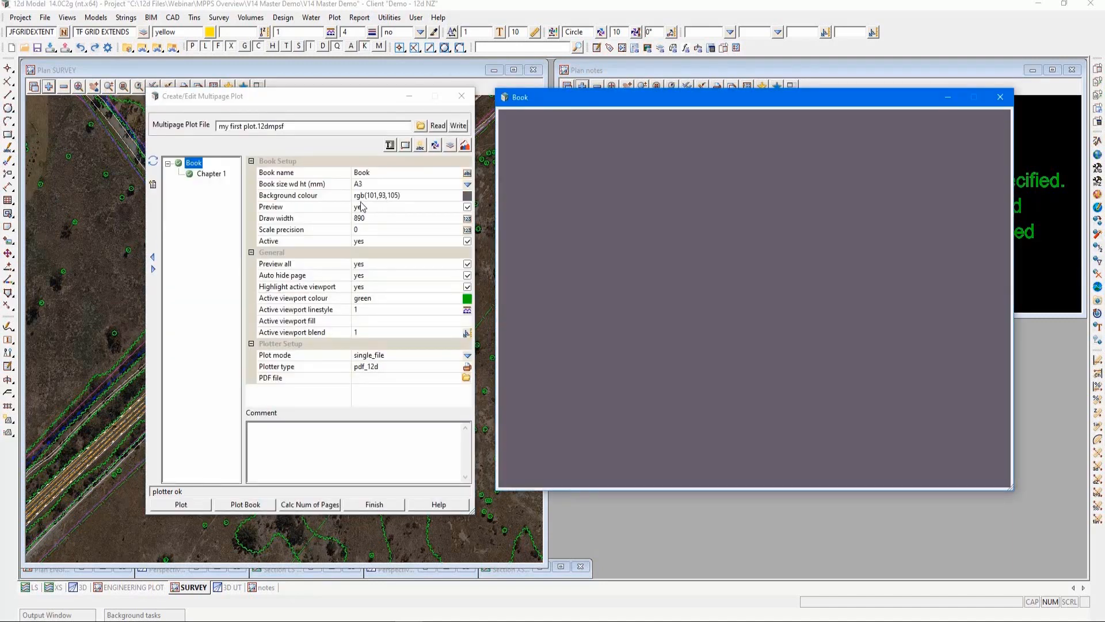
pyautogui.click(211, 174)
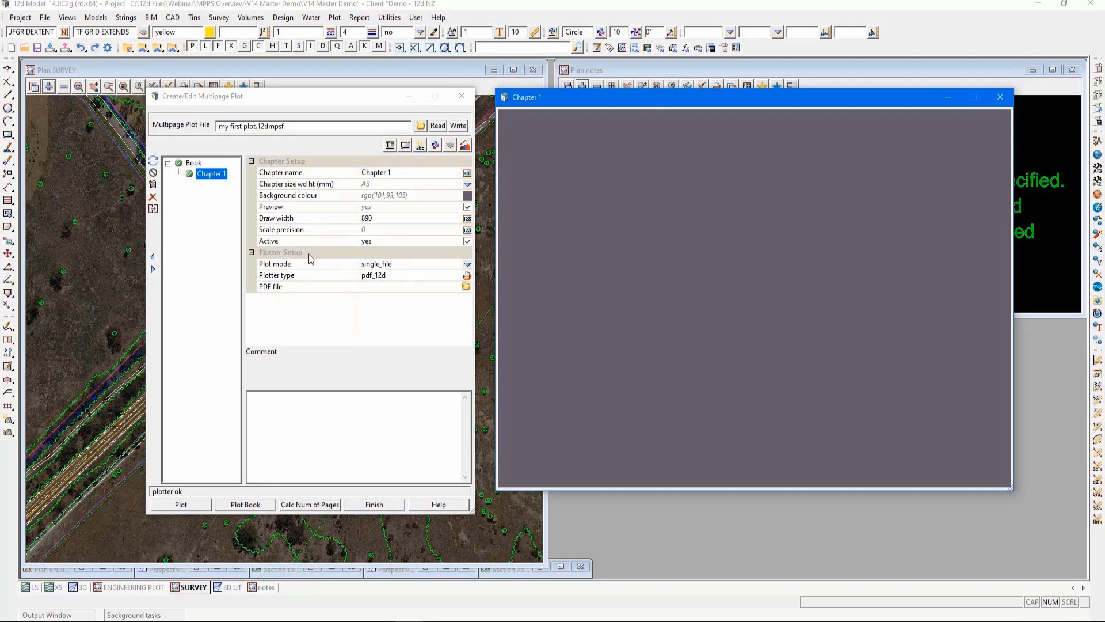
# Review Chapter 1's plot mode choices and PDF file setting, and add a page under the chapter
pyautogui.click(468, 265)
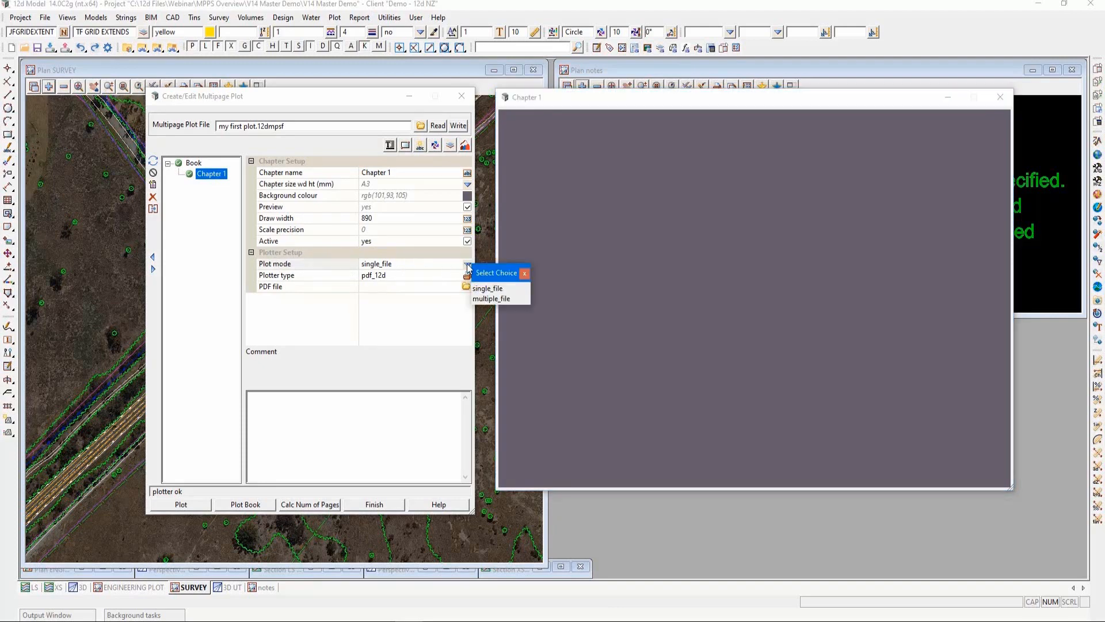
pyautogui.click(525, 275)
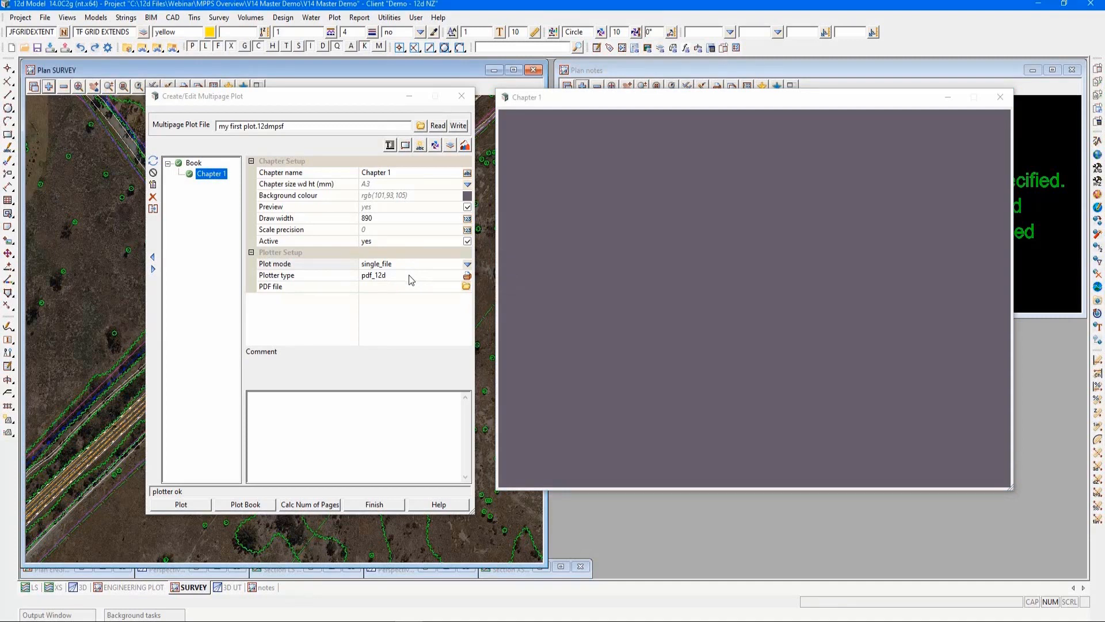
pyautogui.click(391, 288)
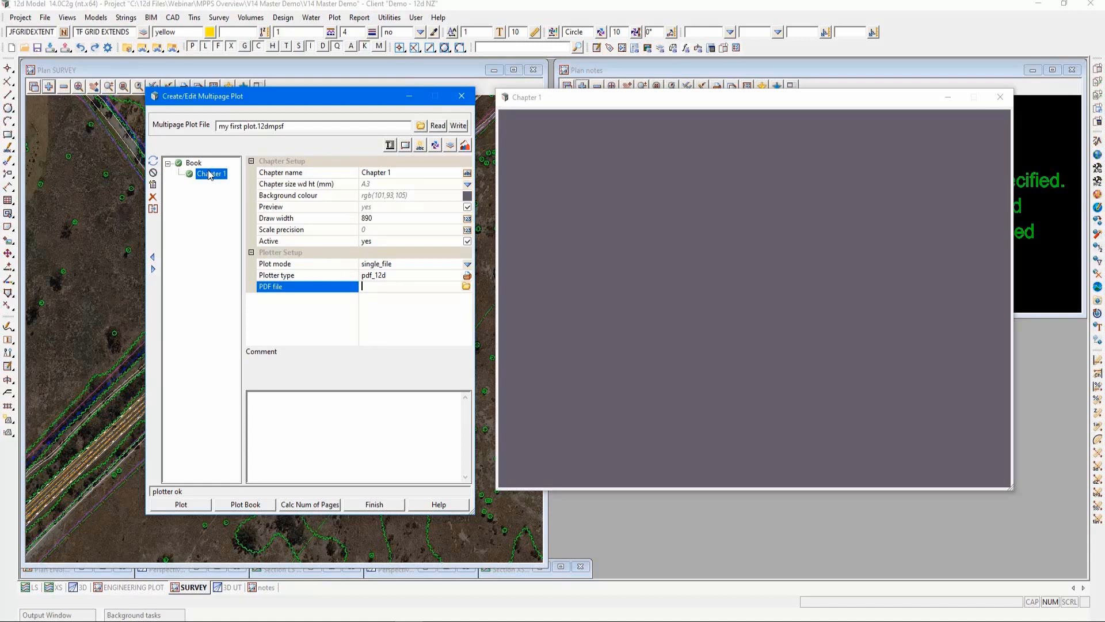
pyautogui.click(153, 185)
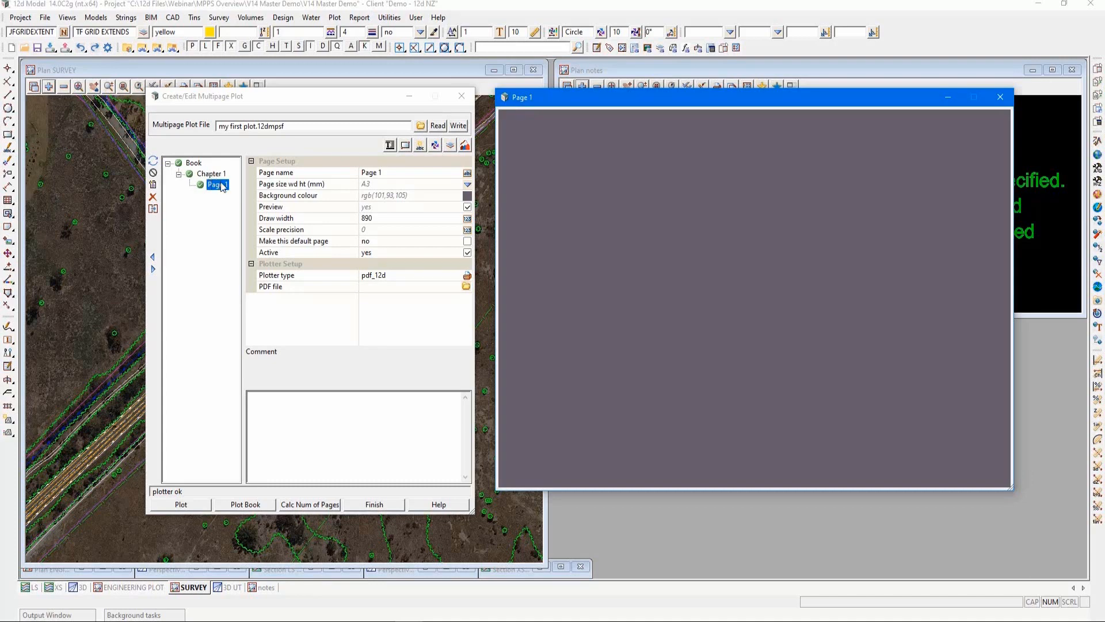
# Duplicate Page 1 in Chapter 1, and delete the copy after toggling its active state off and on
pyautogui.click(154, 209)
pyautogui.click(153, 221)
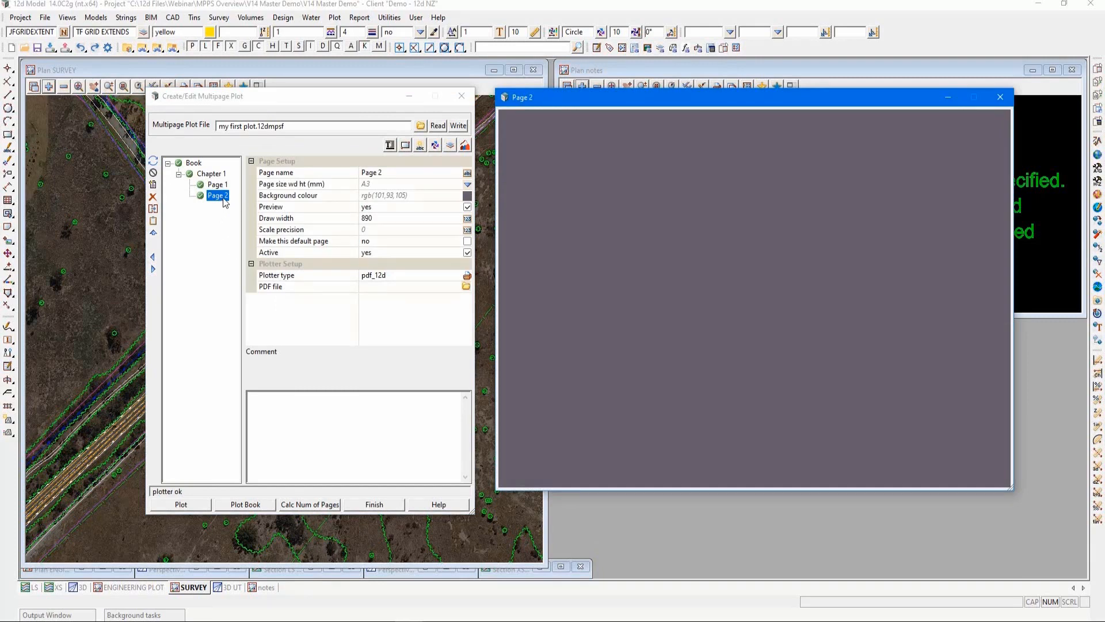
pyautogui.click(153, 172)
pyautogui.click(153, 173)
pyautogui.click(152, 197)
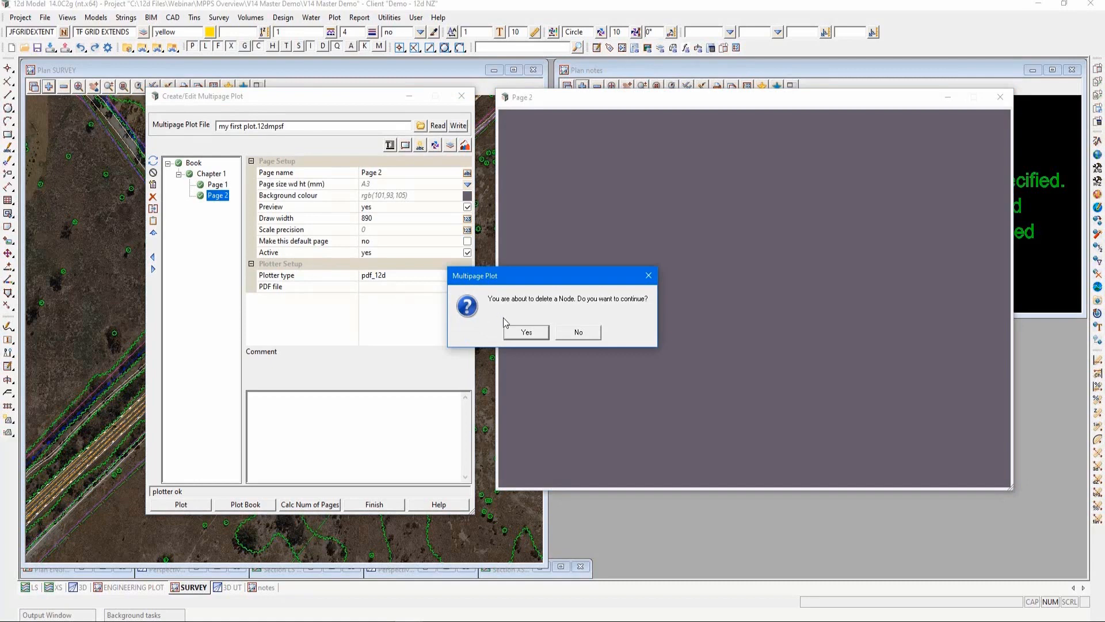
pyautogui.click(525, 333)
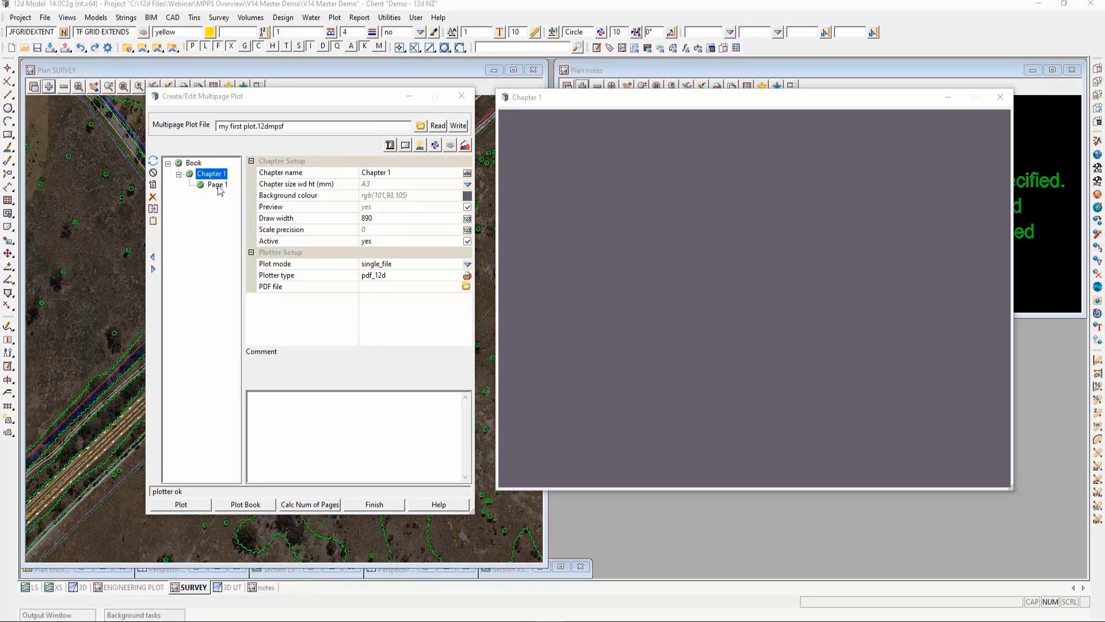
# Add an absolute text item at book level, placed near the sheet's centre at about X 189.7, Y 155.3
pyautogui.click(197, 165)
pyautogui.click(194, 164)
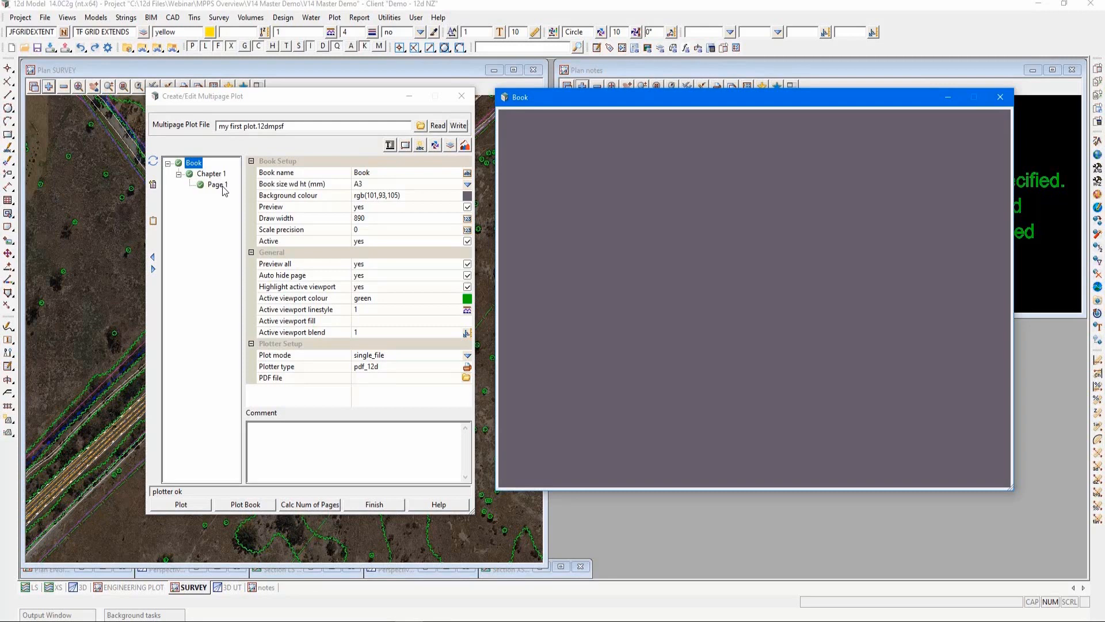
pyautogui.click(420, 145)
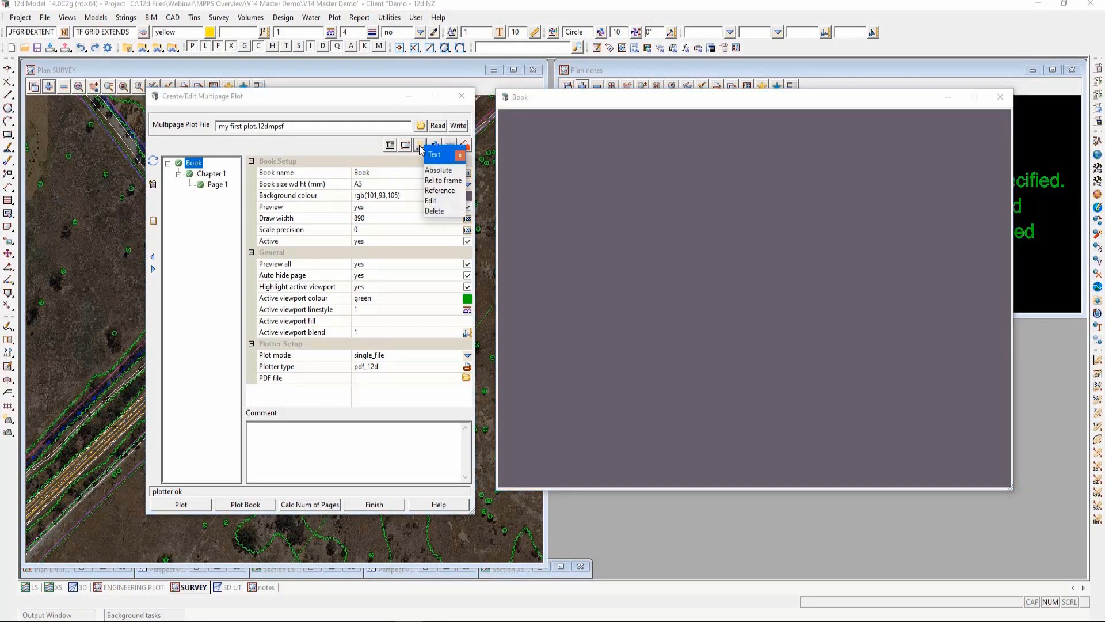
pyautogui.click(441, 170)
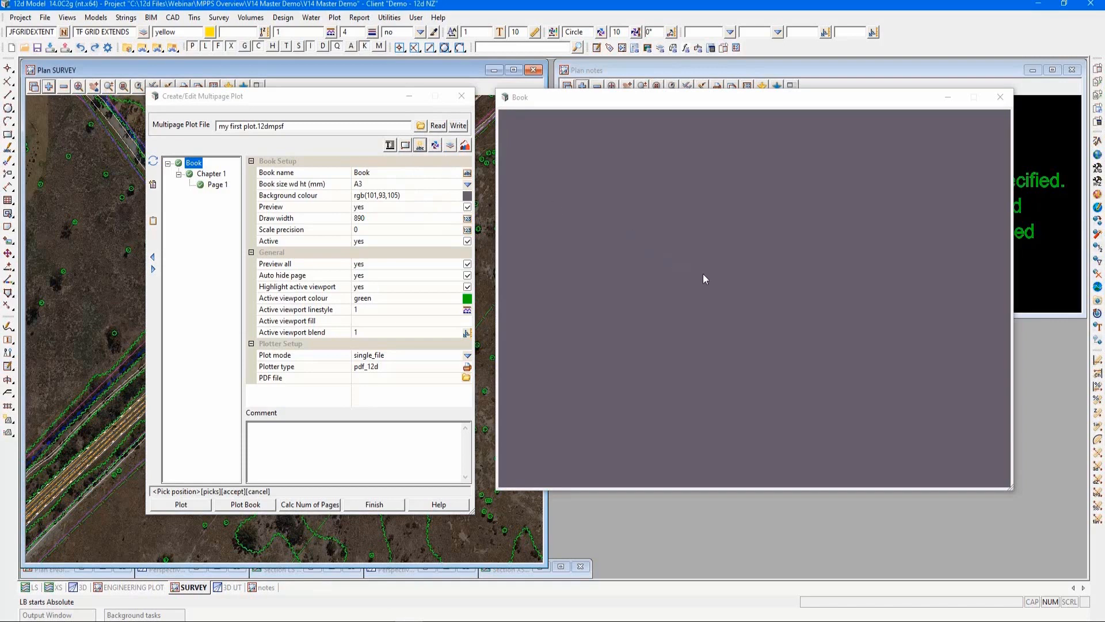
pyautogui.click(730, 290)
pyautogui.middleClick(730, 289)
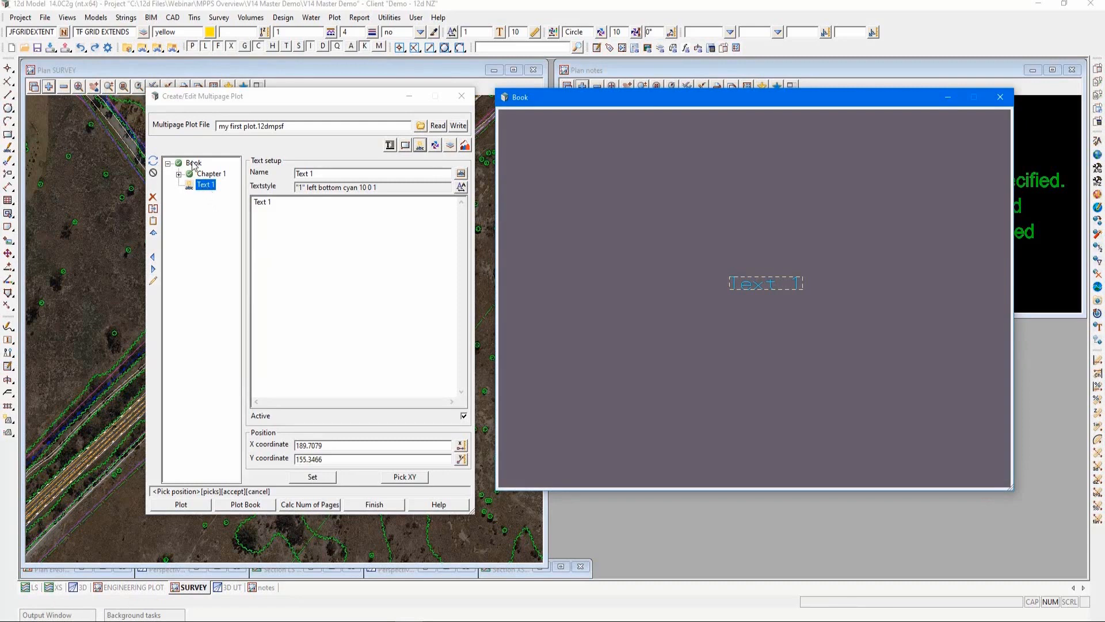
# Name the new text item "Draft Stamp", change its content to "DRAFT" and apply the settings
pyautogui.tripleClick(335, 173)
pyautogui.write('Draft ')
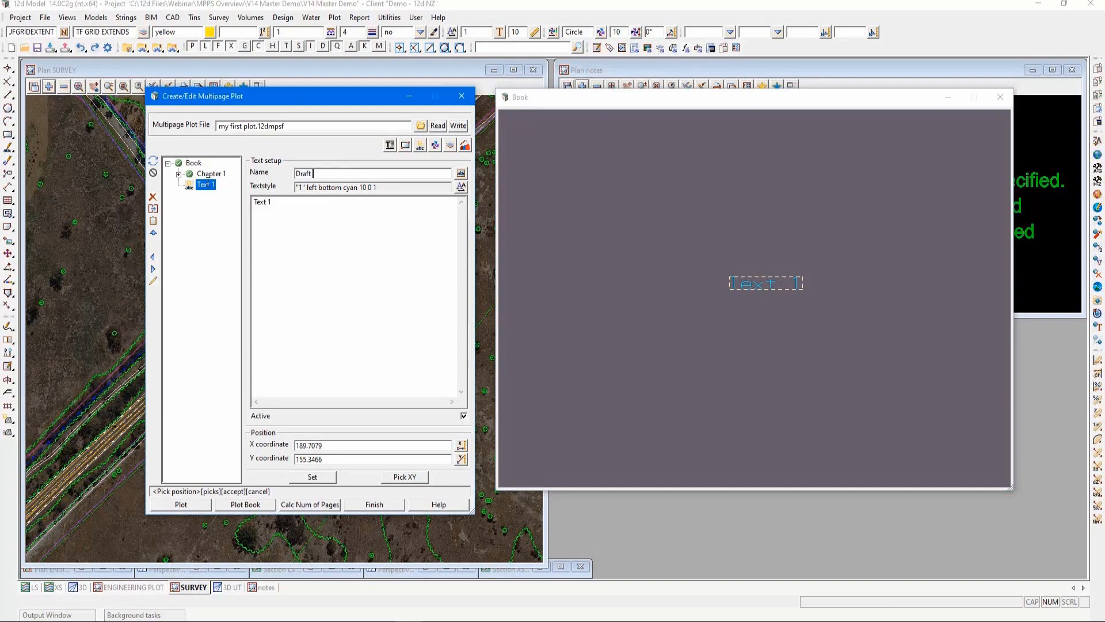
pyautogui.write('Stamo')
pyautogui.write('p')
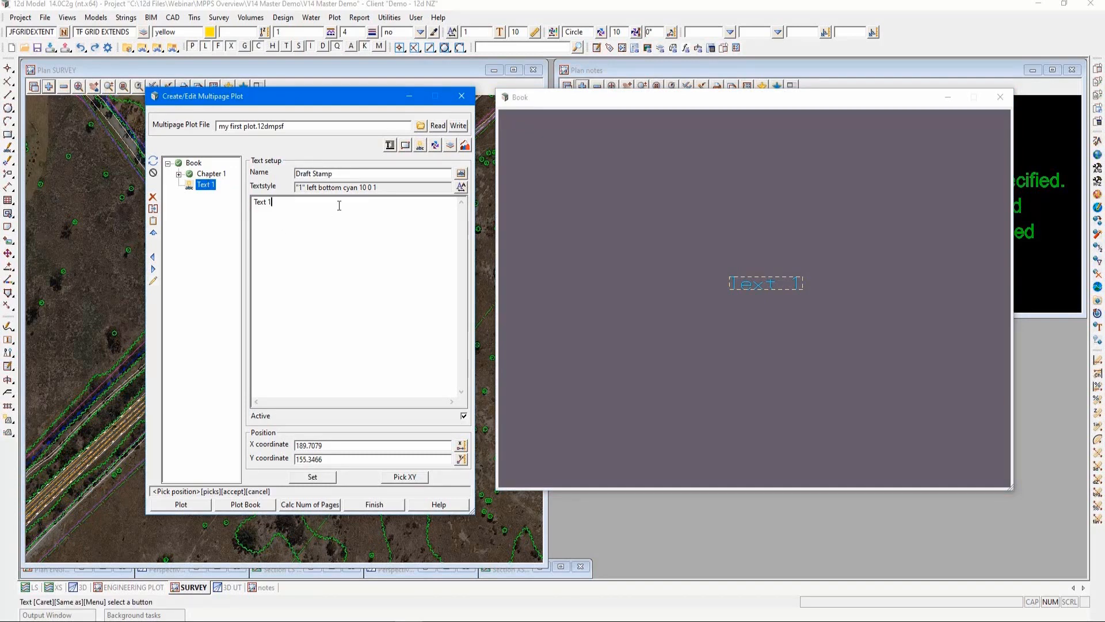
pyautogui.hotkey('ctrl', 'a')
pyautogui.write('DRAFT')
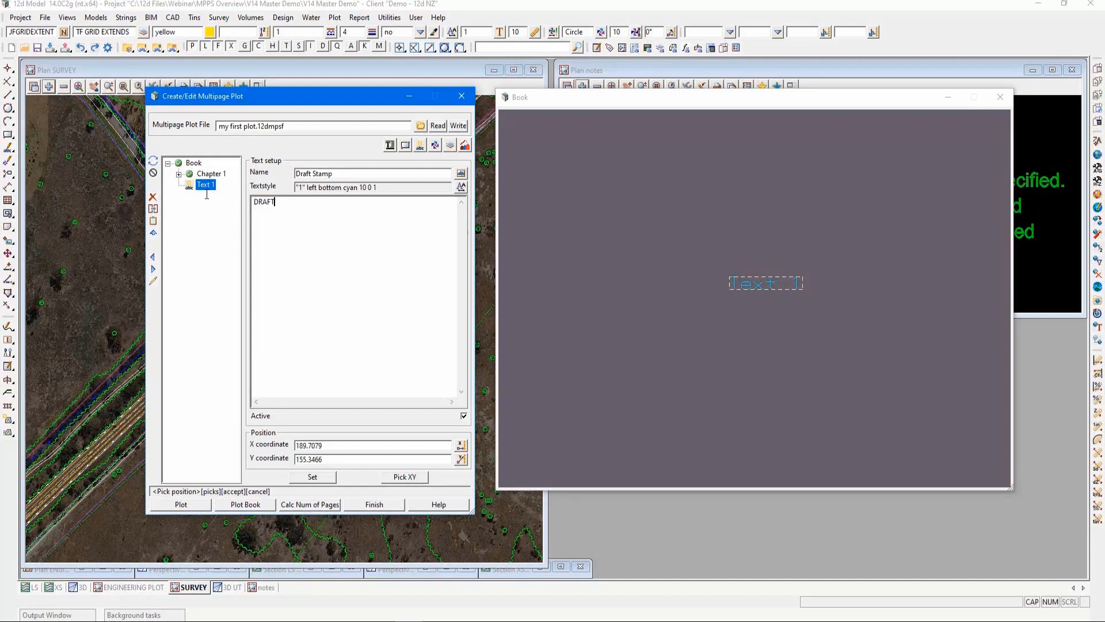
pyautogui.click(315, 477)
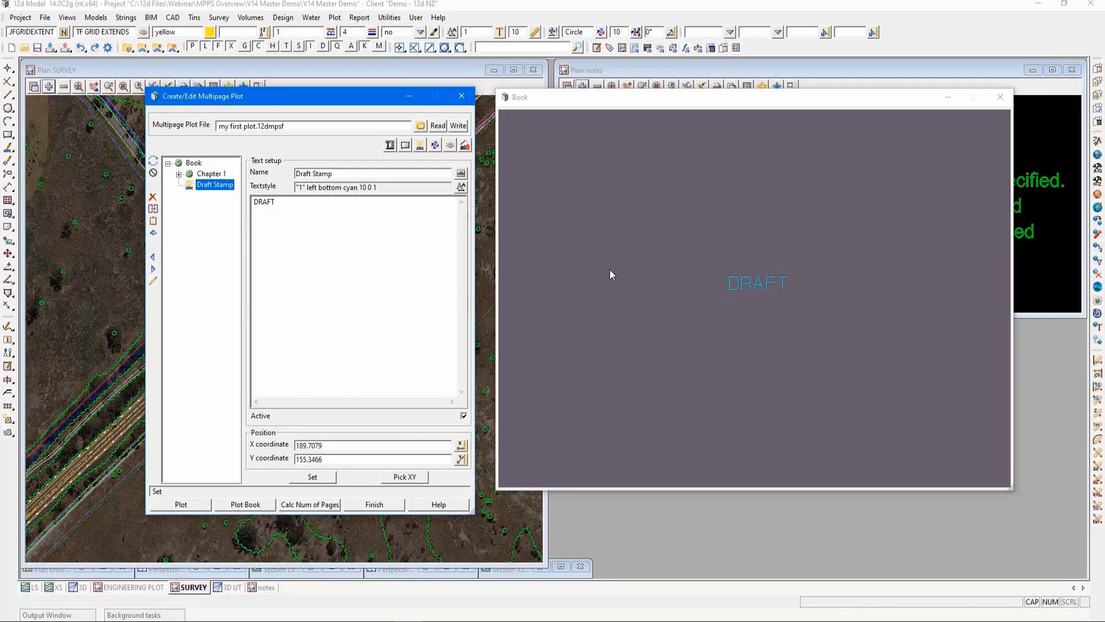
# Edit the Draft Stamp's text style, choosing the Arial B font and the colour shade 32
pyautogui.click(461, 188)
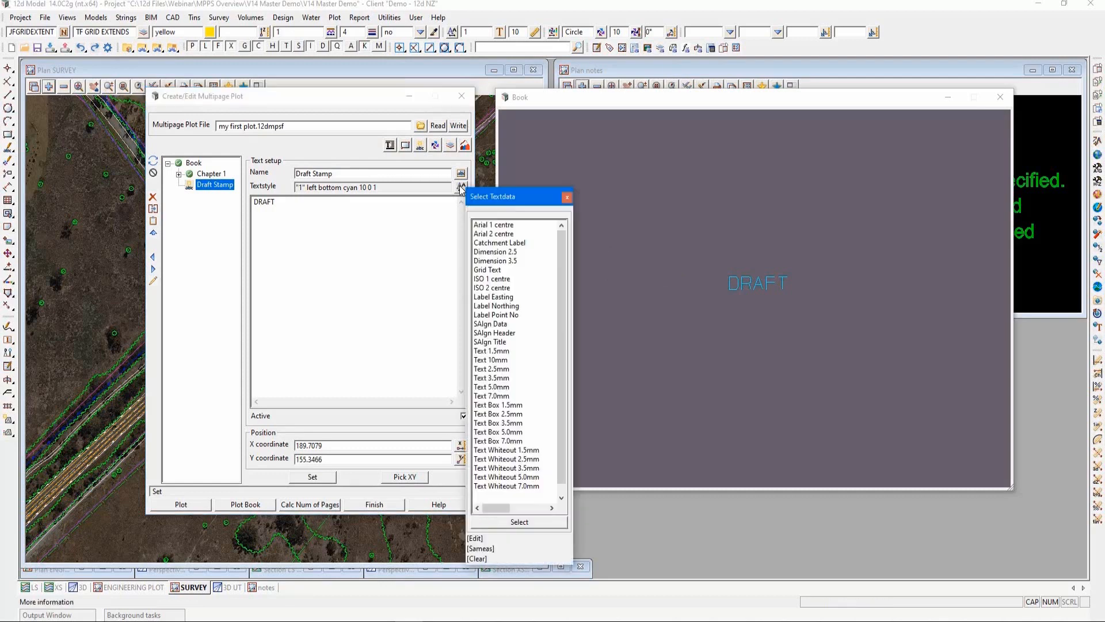
pyautogui.click(475, 538)
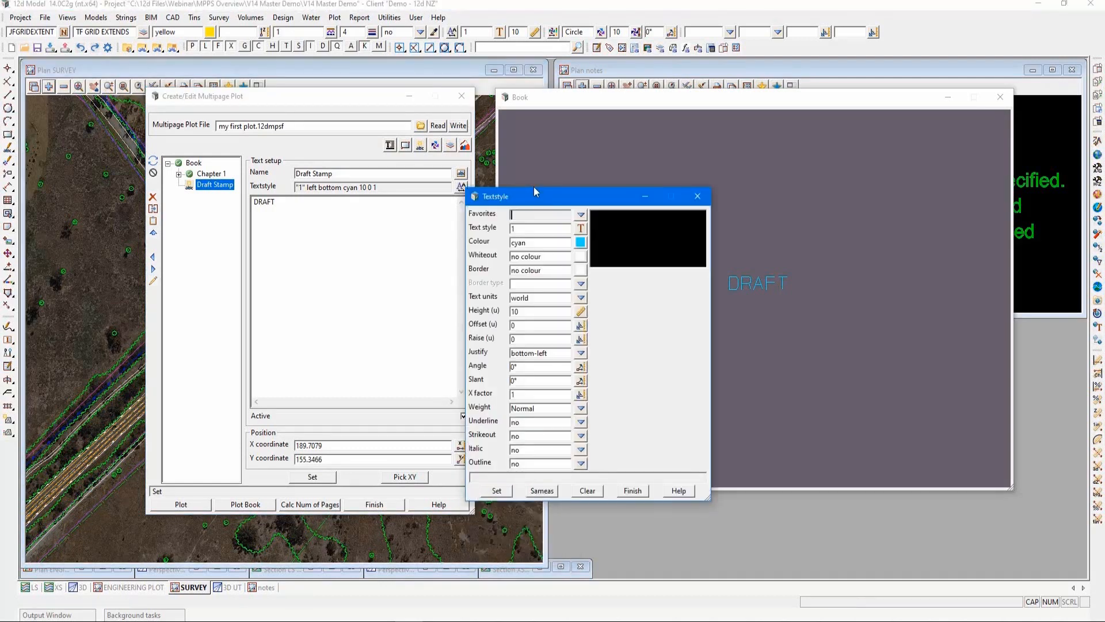
pyautogui.click(580, 228)
pyautogui.doubleClick(619, 302)
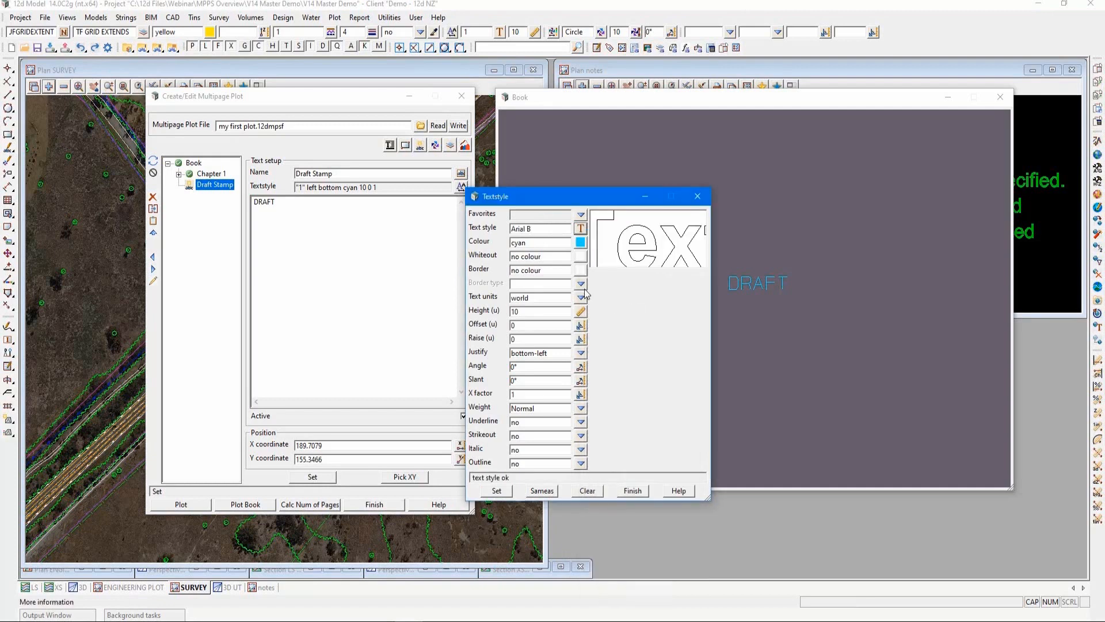
pyautogui.click(580, 242)
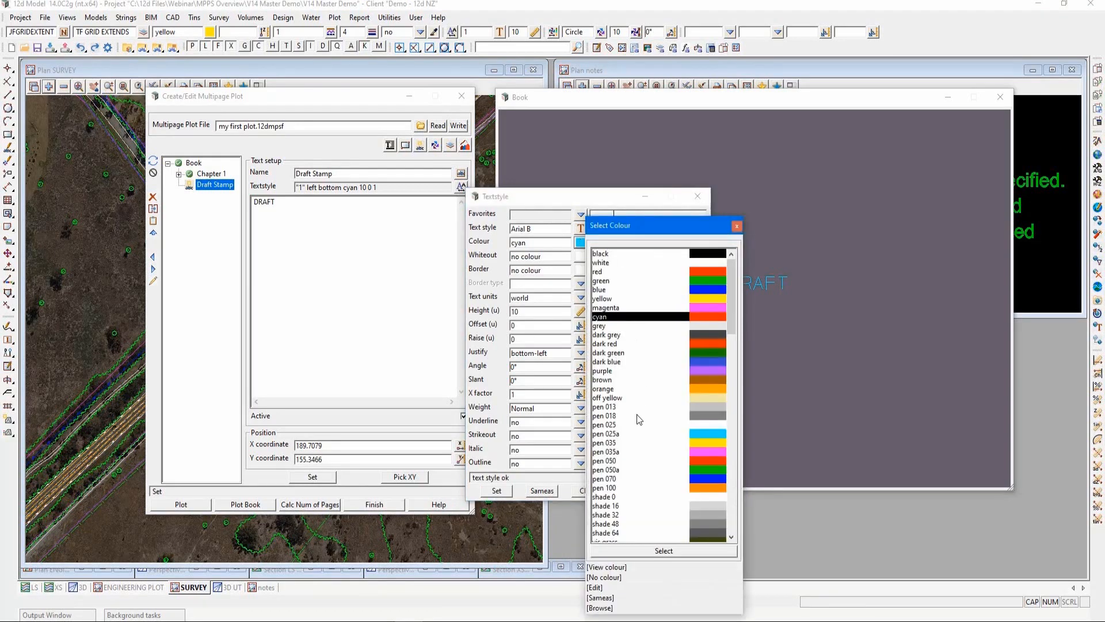
pyautogui.click(618, 515)
pyautogui.doubleClick(617, 516)
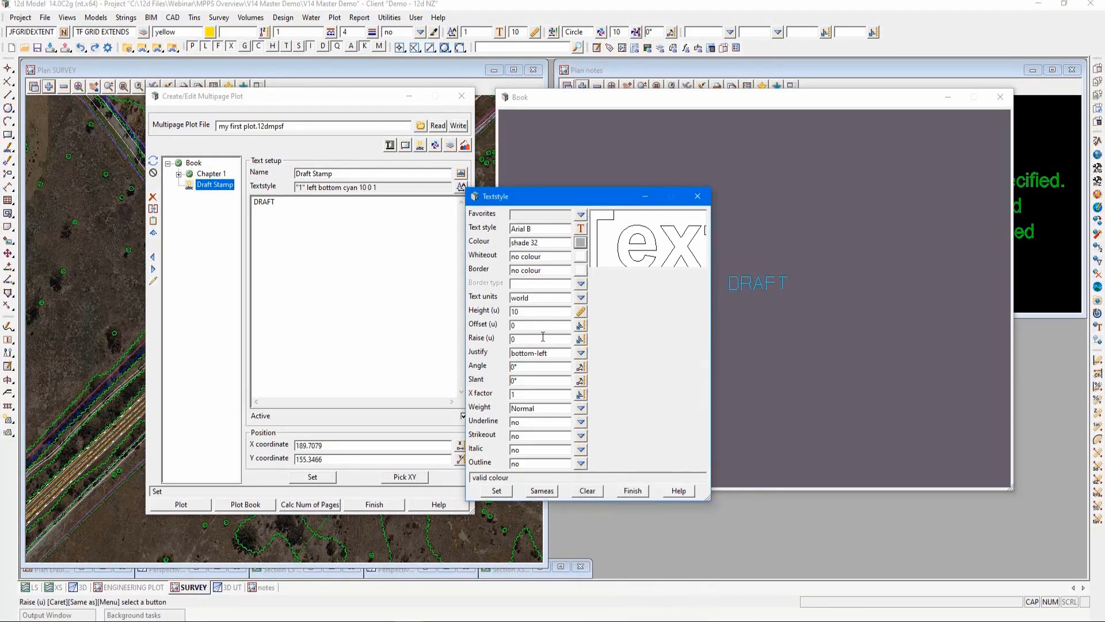
# Set the Draft Stamp's text height to 35 and angle to 45°, and apply the style to the stamp
pyautogui.moveTo(536, 311); pyautogui.dragTo(477, 314)
pyautogui.write('35')
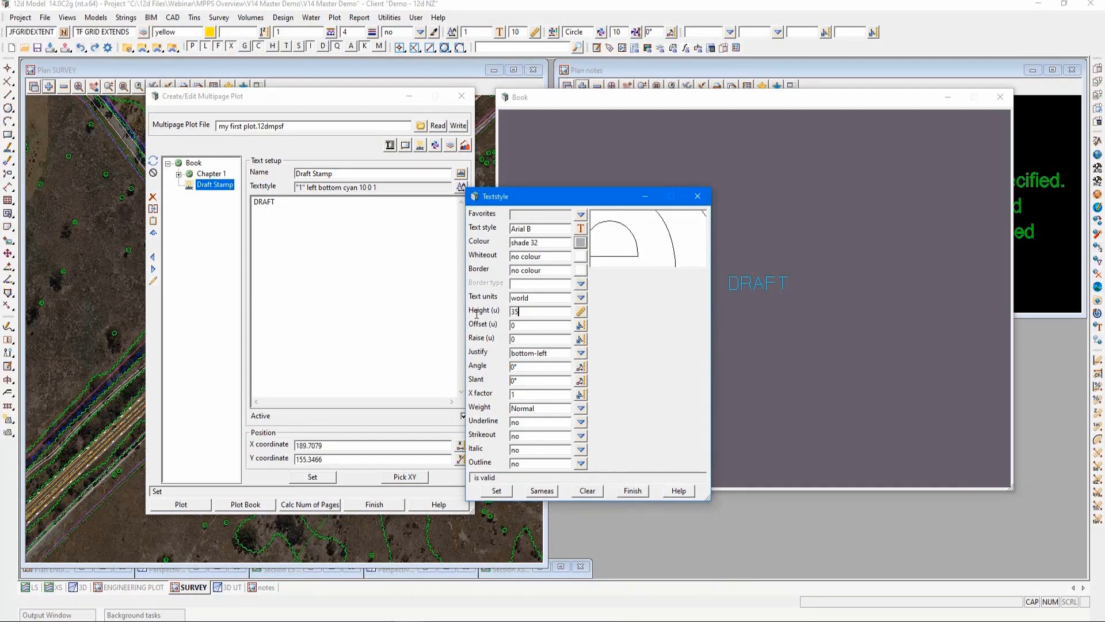
pyautogui.moveTo(535, 367); pyautogui.dragTo(479, 366)
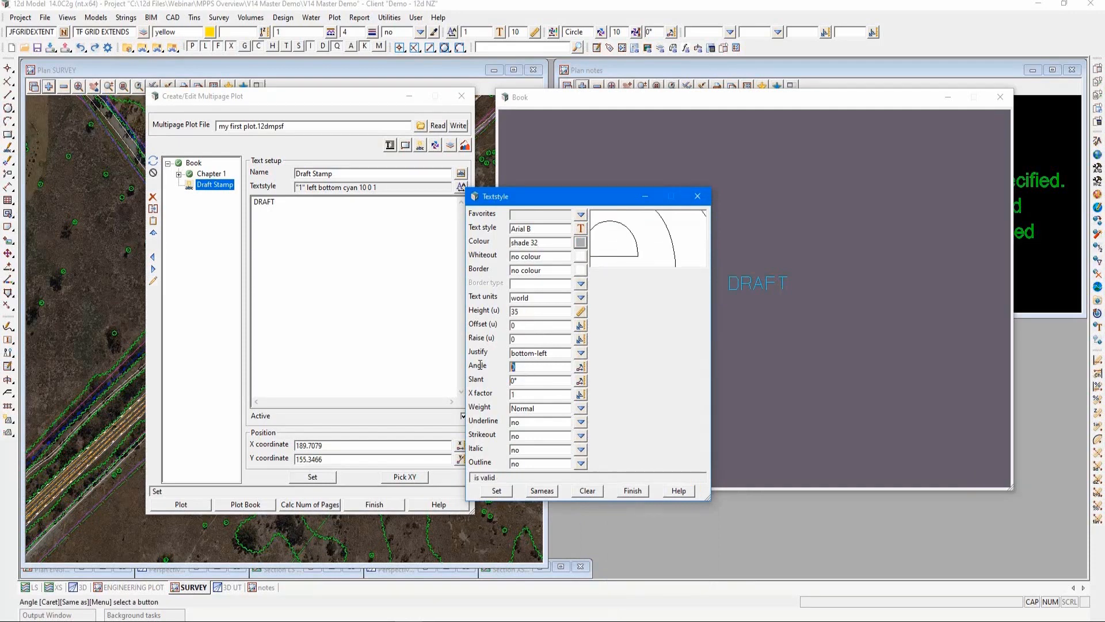
pyautogui.write('45')
pyautogui.click(496, 490)
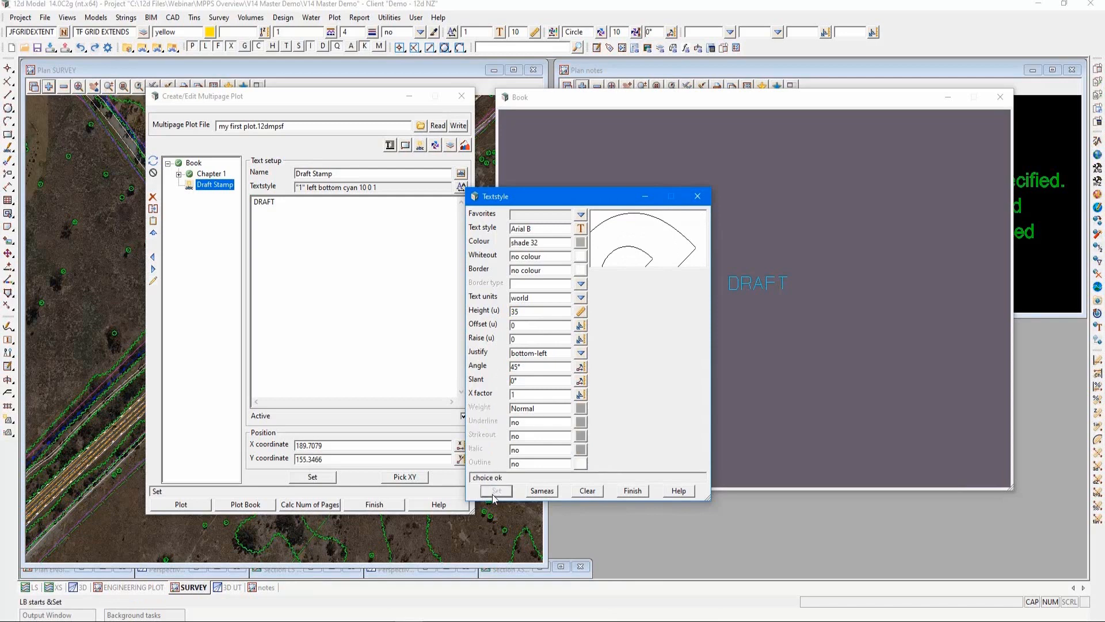
pyautogui.click(633, 491)
pyautogui.click(313, 477)
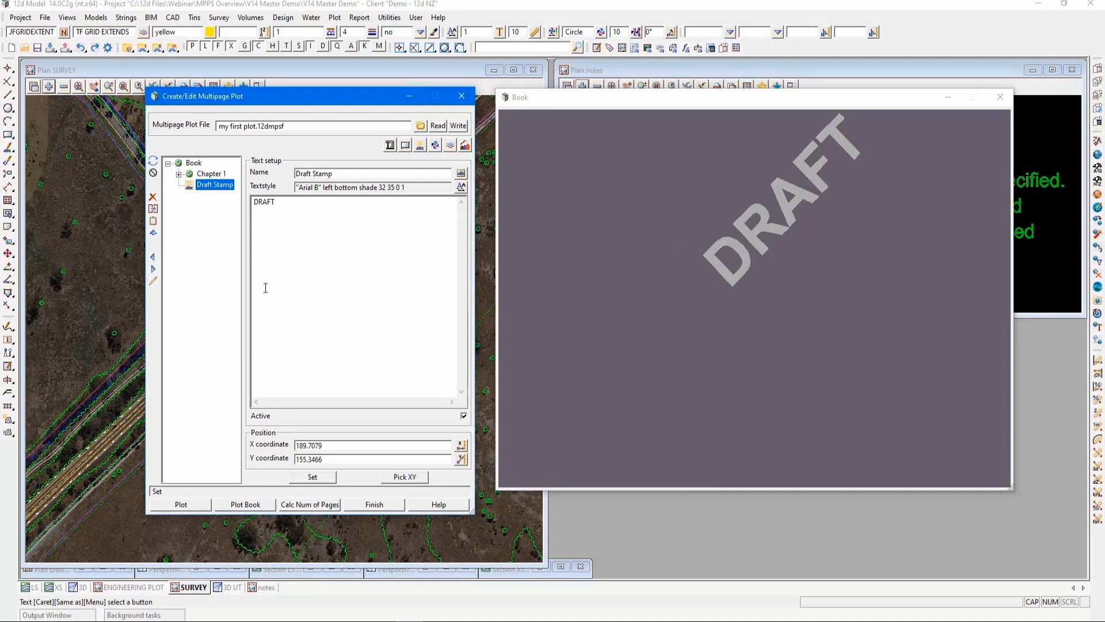
# Move the DRAFT stamp to the middle of the book sheet, at about X 168, Y 84.5
pyautogui.click(154, 282)
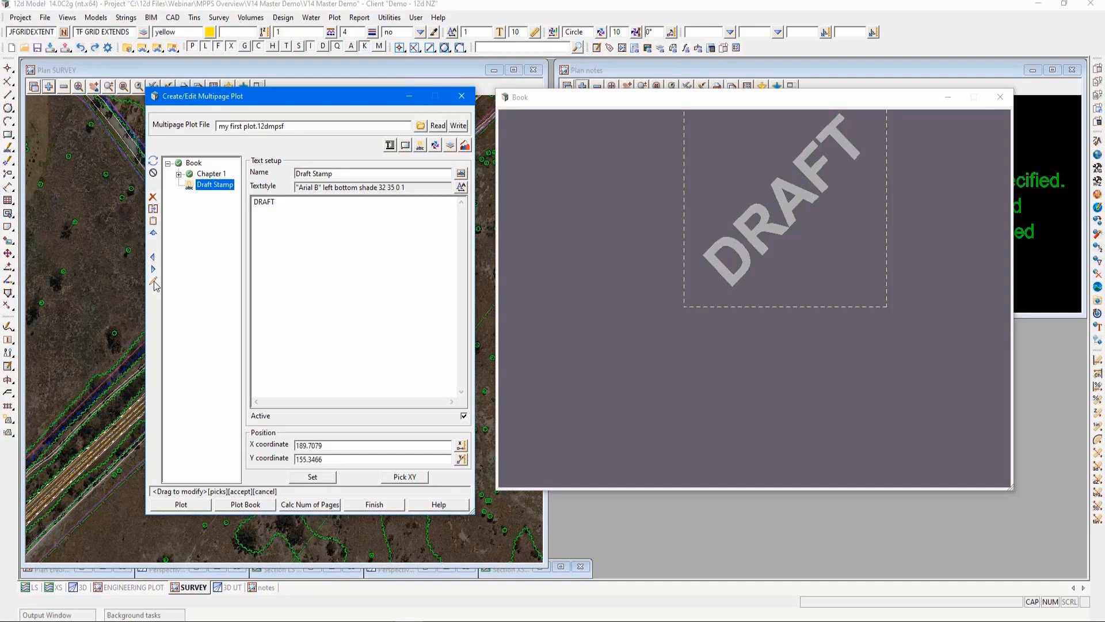
pyautogui.press('ctrl')
pyautogui.moveTo(743, 228); pyautogui.dragTo(729, 301)
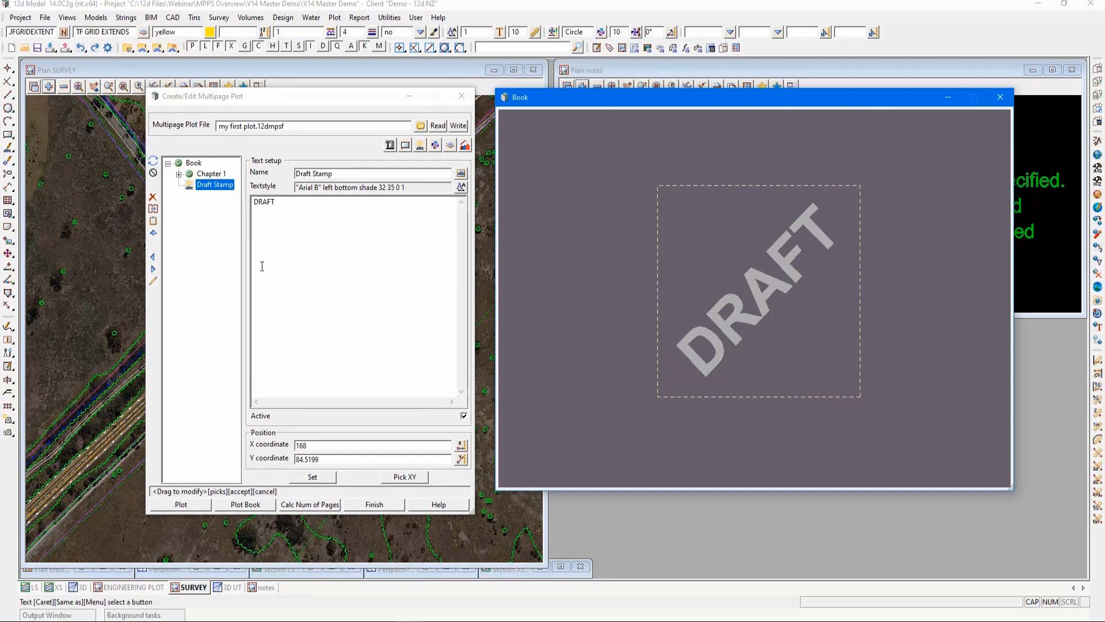
pyautogui.click(221, 186)
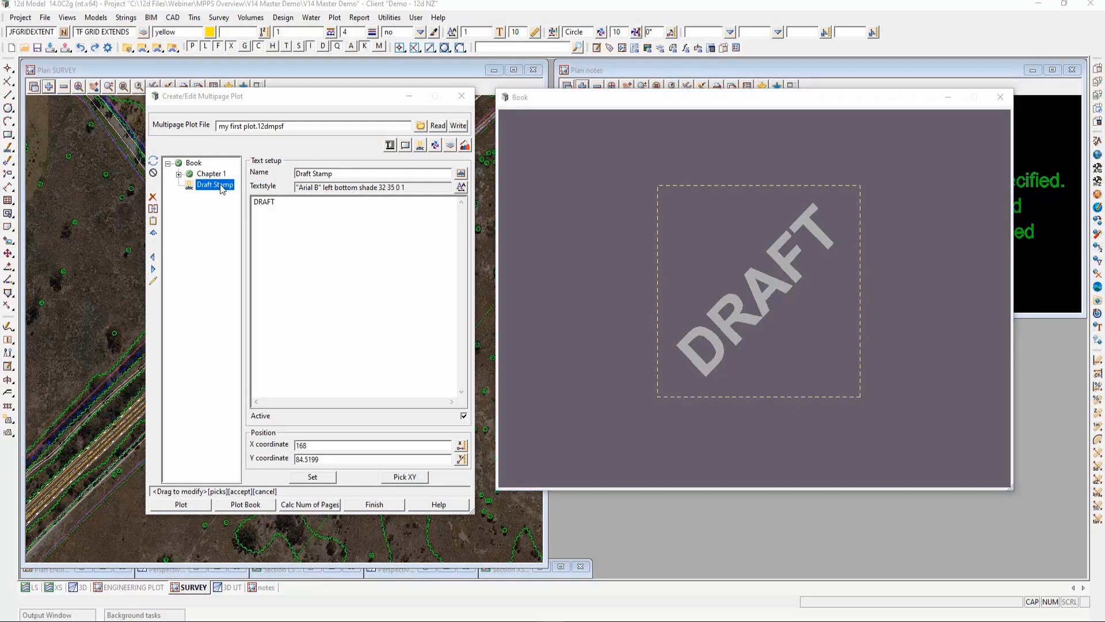
# Add a title block to Chapter 1 and set it to use a title file
pyautogui.click(179, 174)
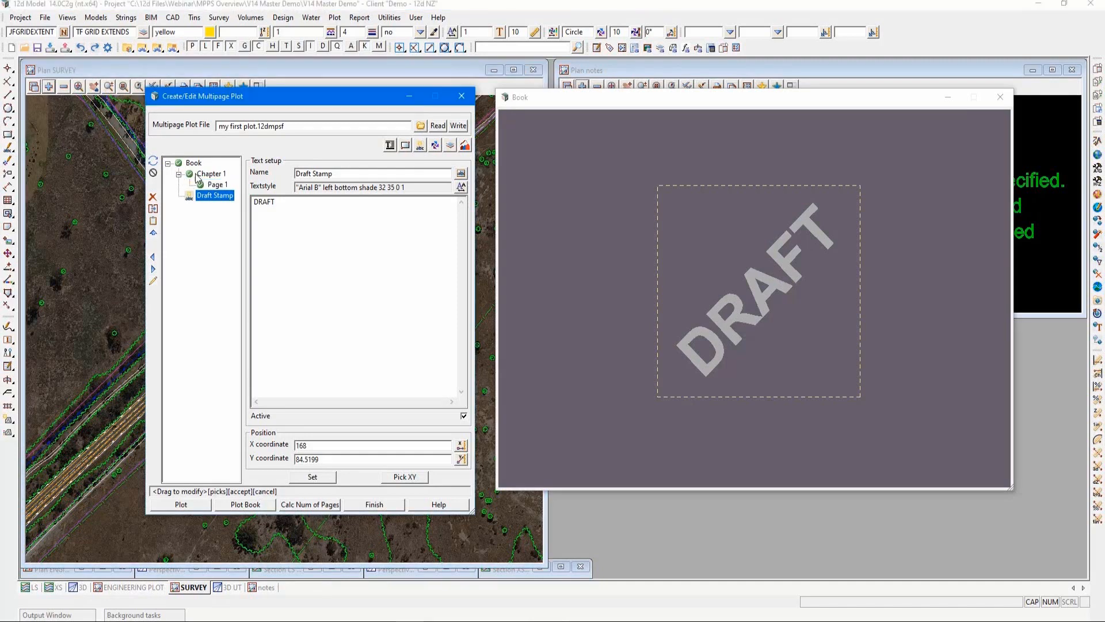
pyautogui.click(202, 174)
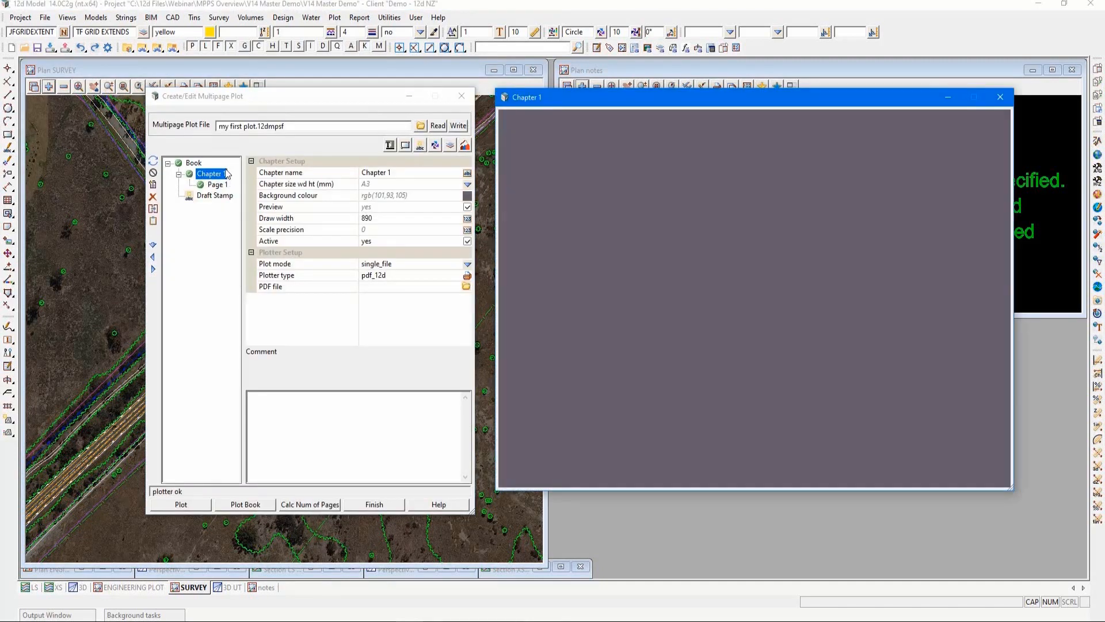
pyautogui.click(390, 145)
pyautogui.click(400, 171)
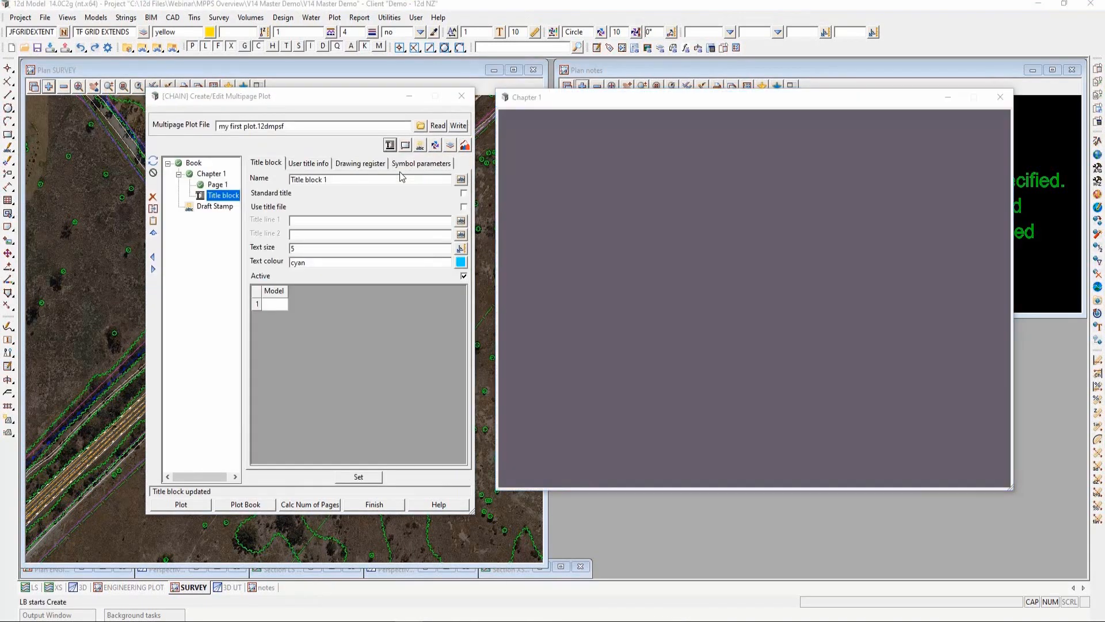
pyautogui.click(464, 207)
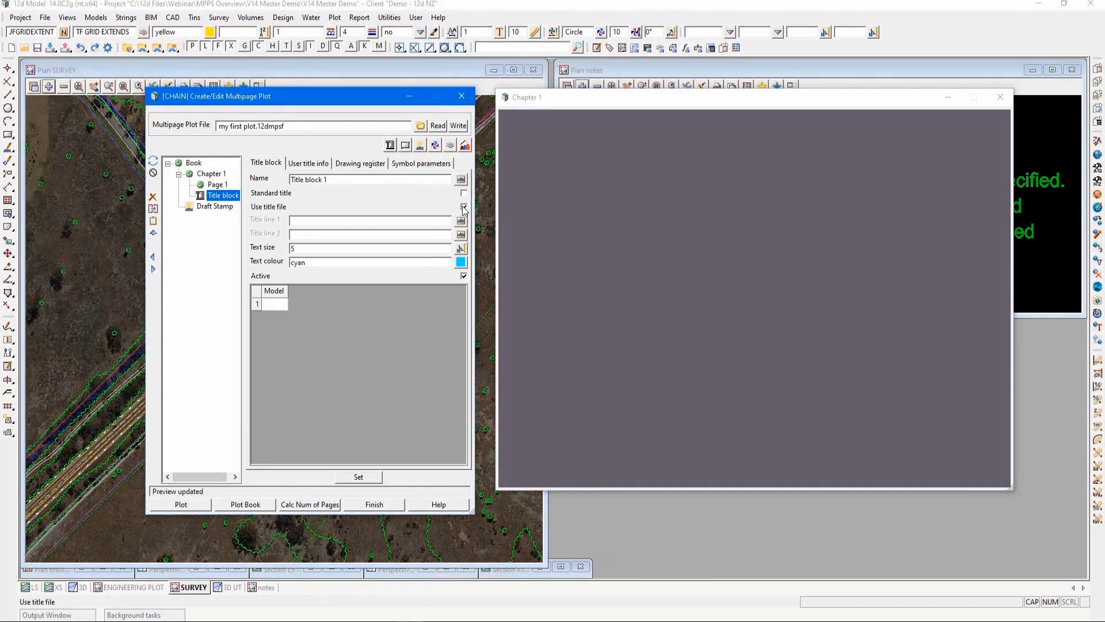
pyautogui.click(358, 476)
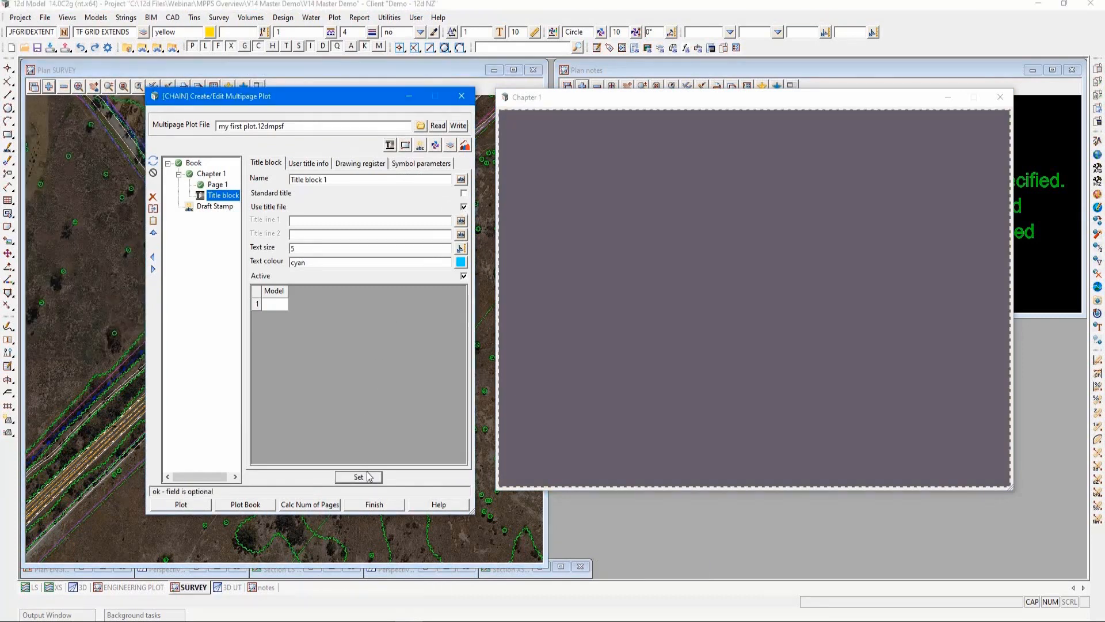
# Load 12d_title_block_A3.tbf from the library as the title block's title file
pyautogui.click(312, 163)
pyautogui.click(461, 180)
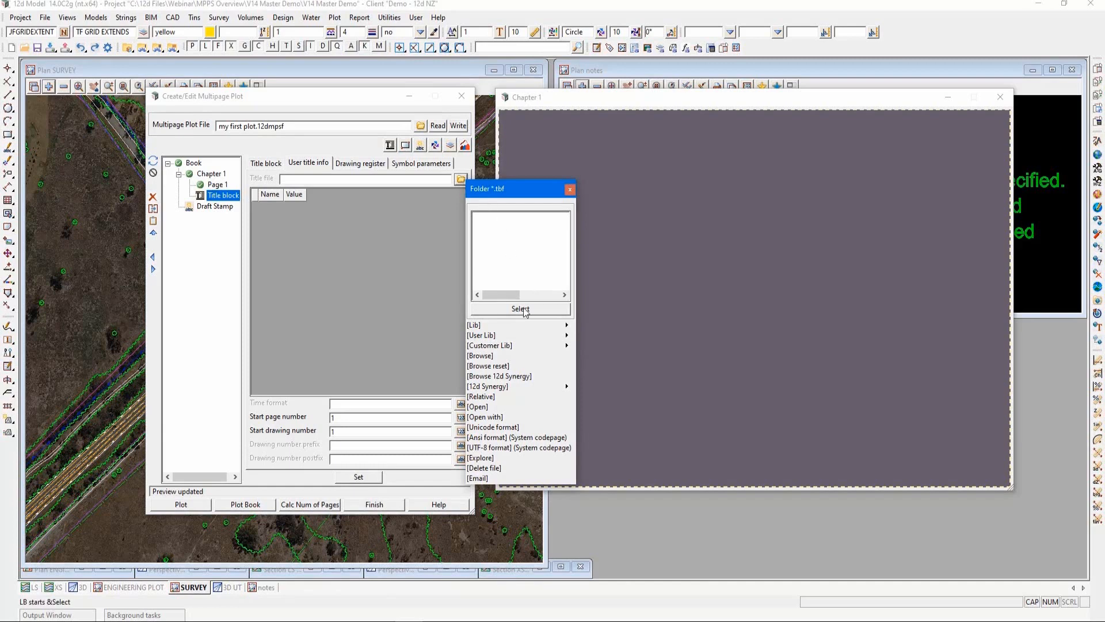
pyautogui.click(536, 324)
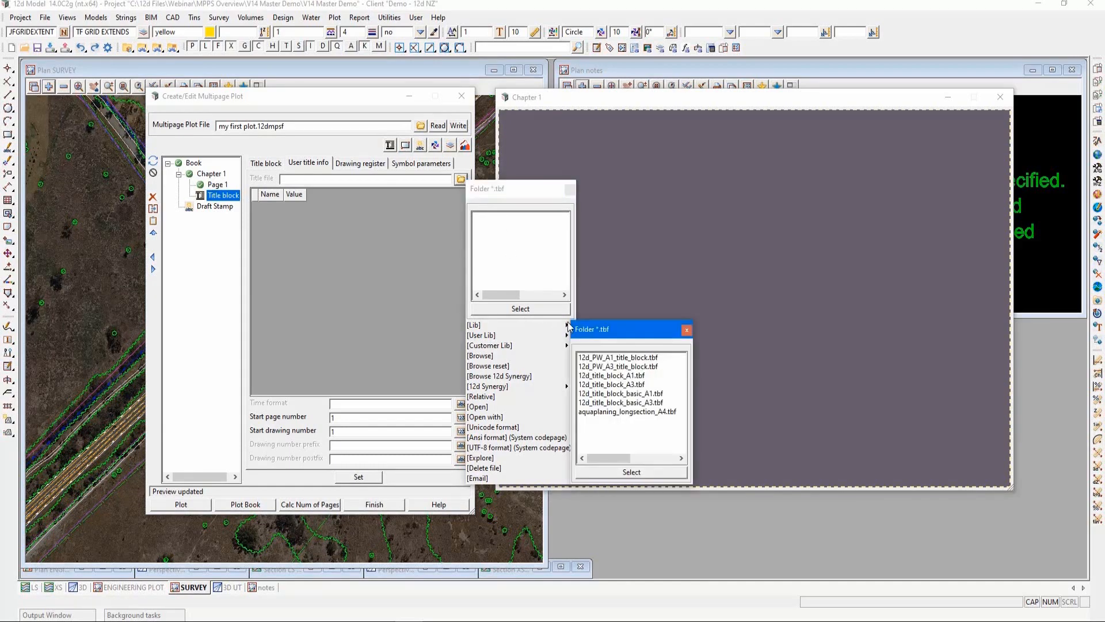
pyautogui.doubleClick(613, 384)
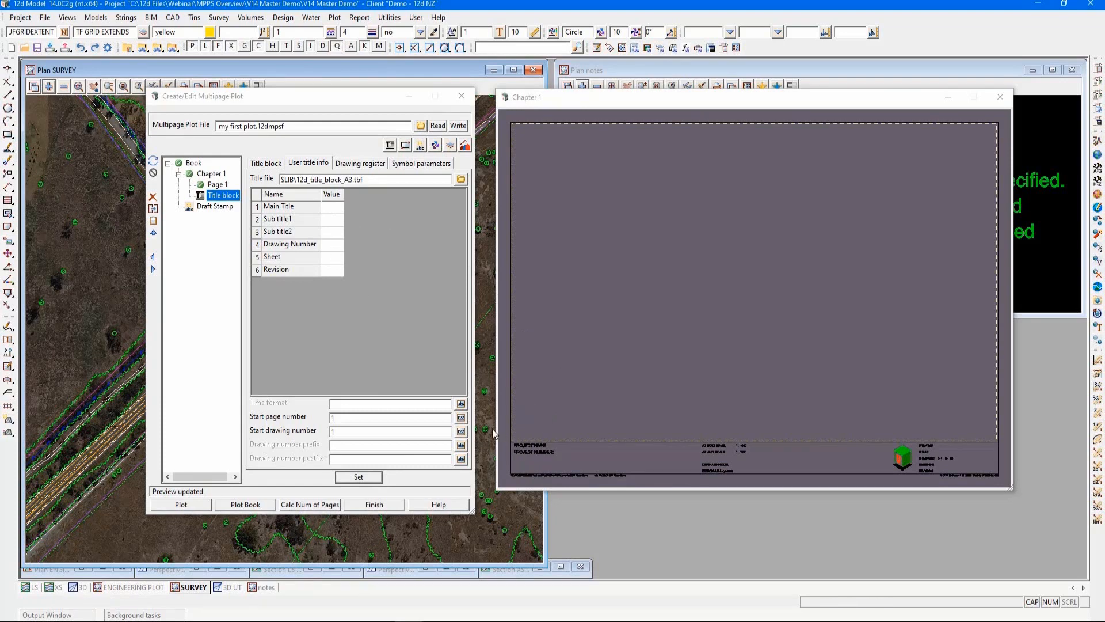
# Copy all the title block field names into the Value column as placeholder values
pyautogui.click(293, 200)
pyautogui.hotkey('ctrl', 'c')
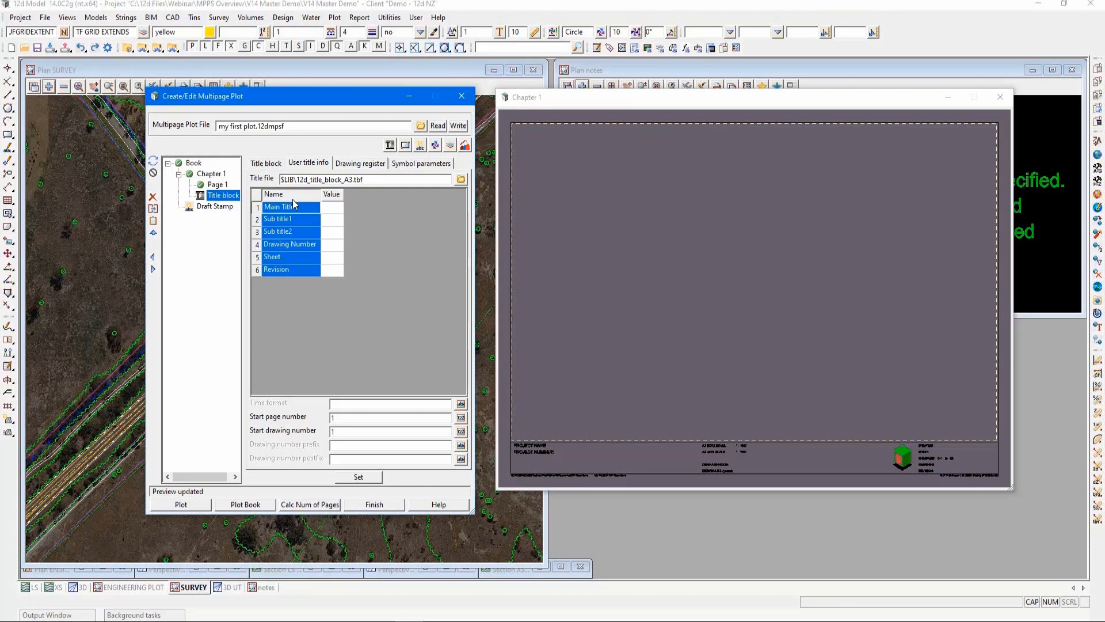
pyautogui.click(327, 197)
pyautogui.hotkey('ctrl', 'v')
pyautogui.click(310, 223)
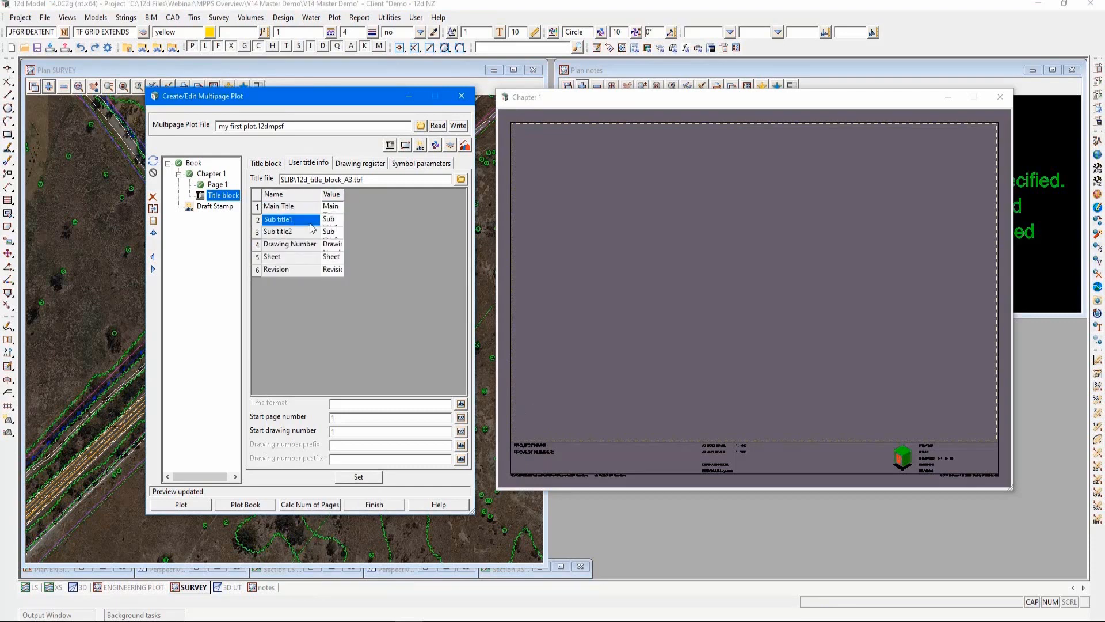
# Set the title block's Drawing Number to 1000, Sheet to 1 and Revision to A, and apply the values
pyautogui.click(335, 248)
pyautogui.write('1000')
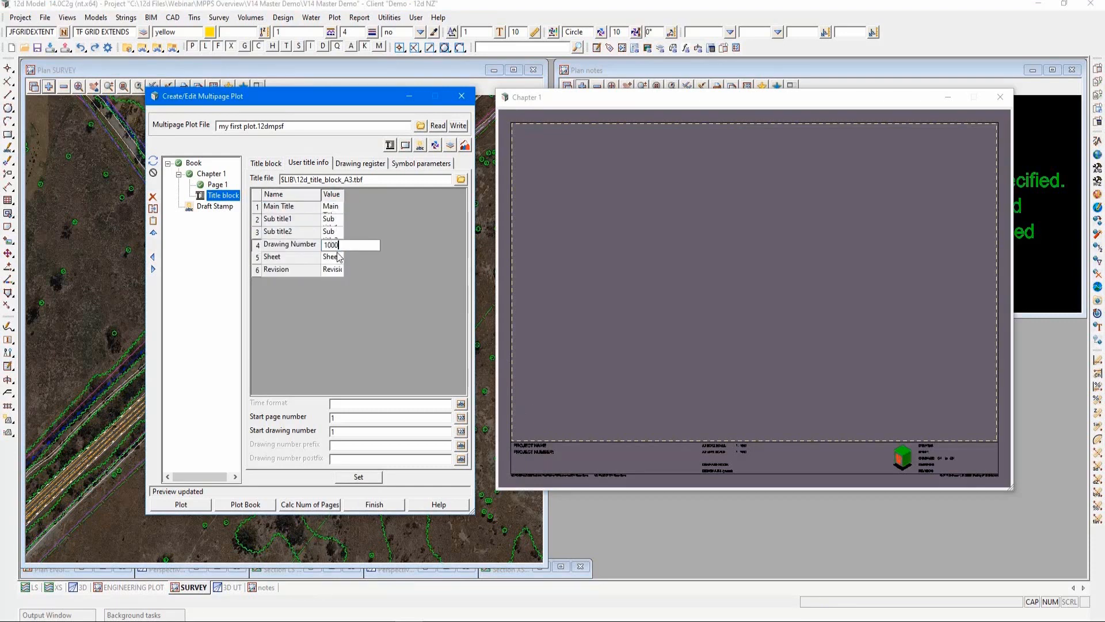
pyautogui.click(338, 260)
pyautogui.write('1')
pyautogui.click(336, 269)
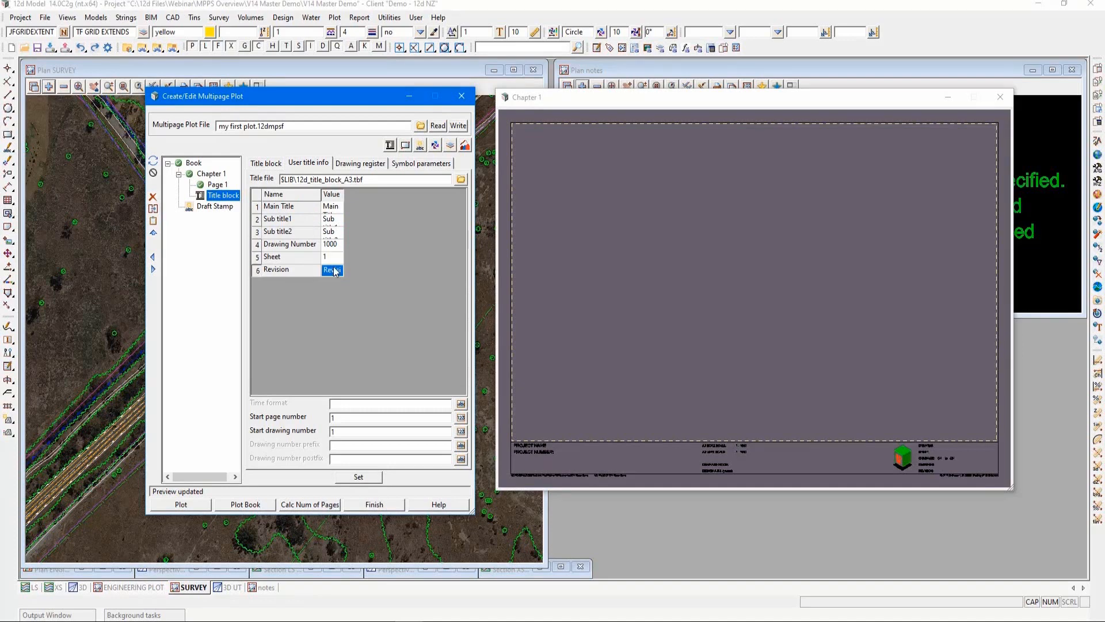
pyautogui.write('a')
pyautogui.press('BackSpace')
pyautogui.write('A')
pyautogui.click(369, 477)
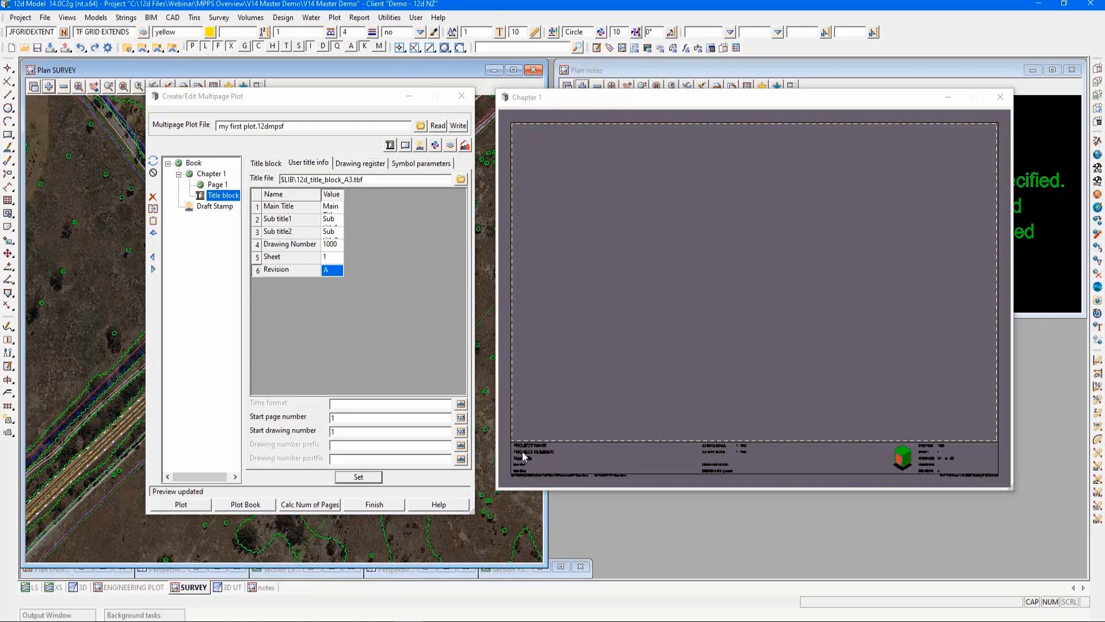
# Select Chapter 1 and examine the general notes in the Plan notes view behind the chapter preview
pyautogui.click(218, 197)
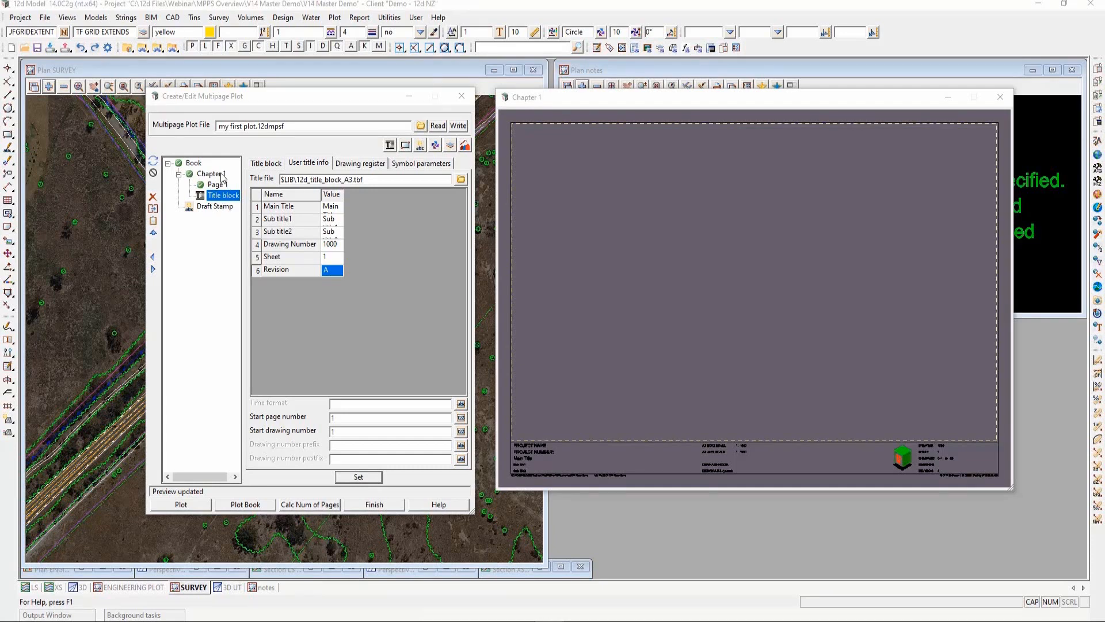
pyautogui.click(222, 175)
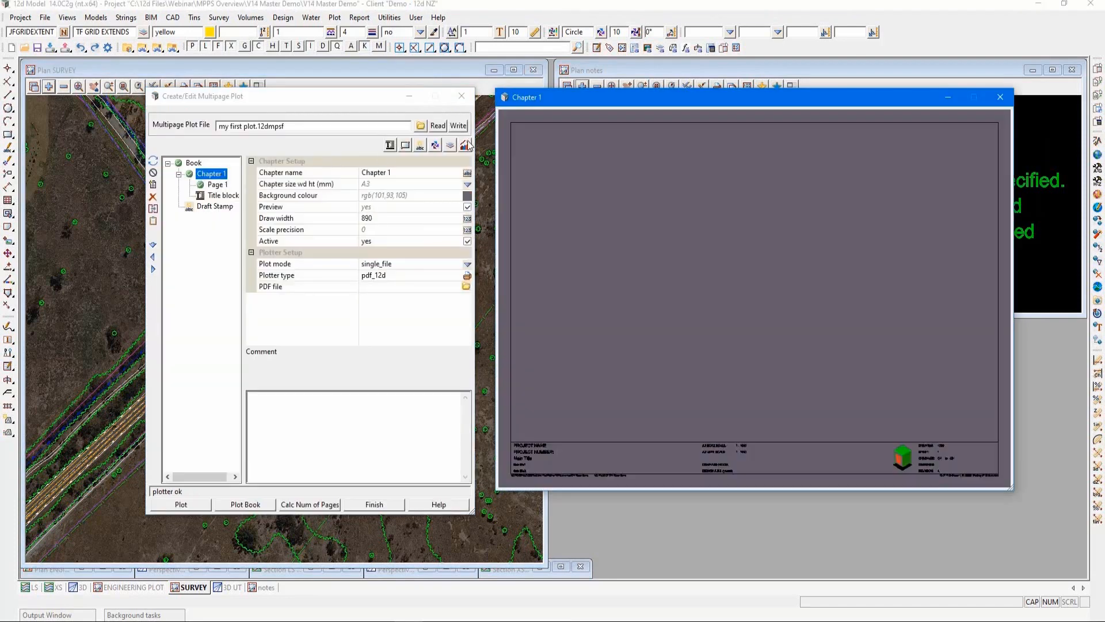
pyautogui.click(452, 147)
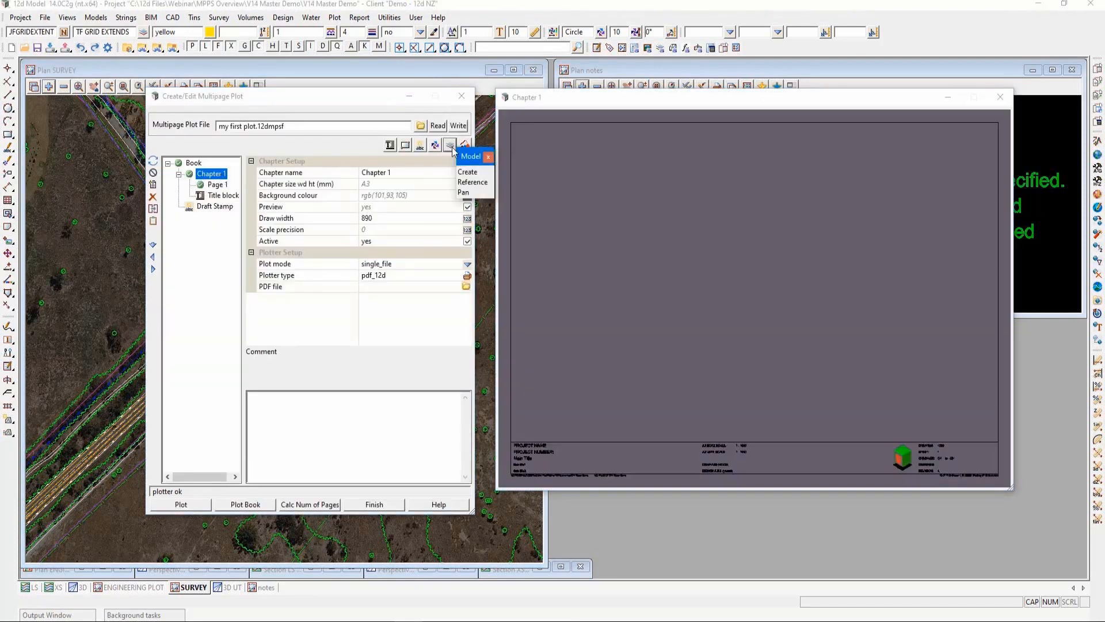
pyautogui.click(491, 160)
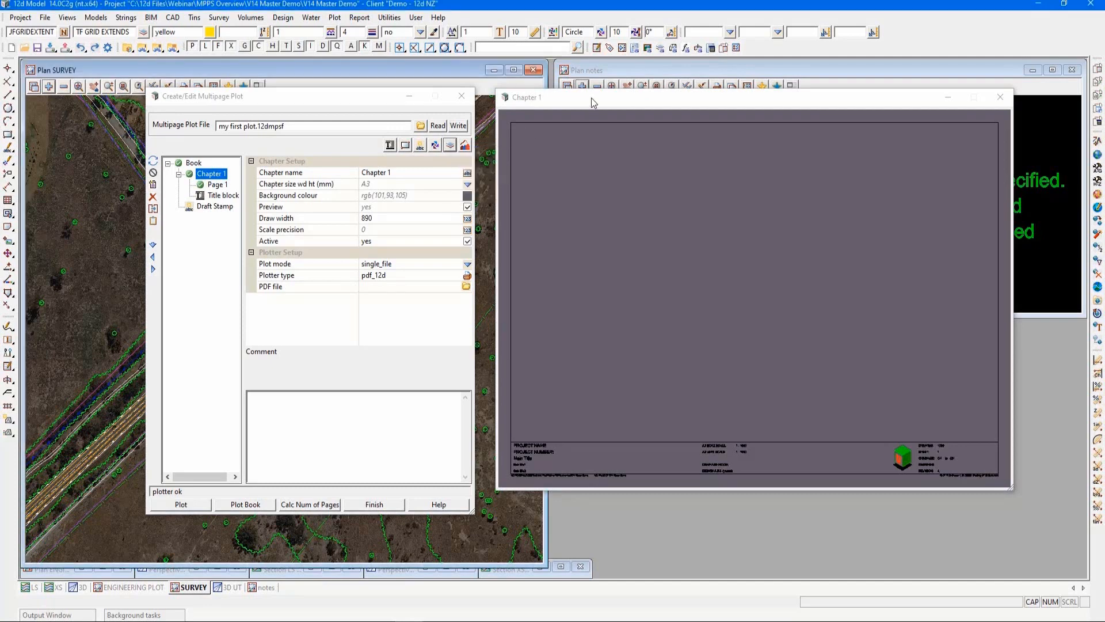
pyautogui.moveTo(592, 98); pyautogui.dragTo(641, 316)
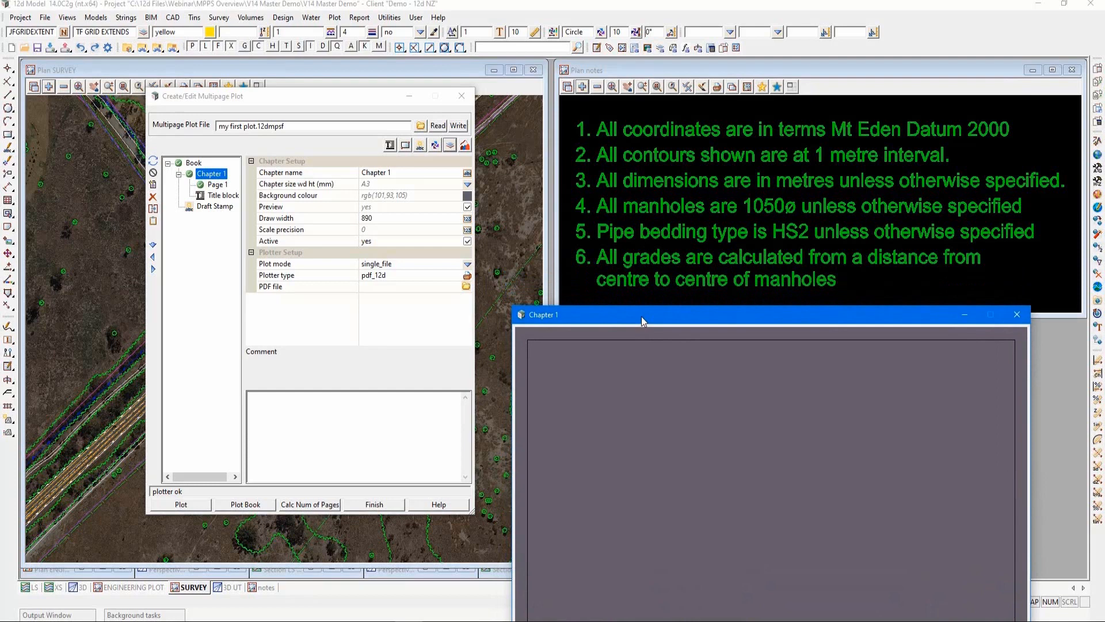
pyautogui.moveTo(641, 316); pyautogui.dragTo(633, 110)
# Add a model item to Chapter 1 and assign the NOTES model to it
pyautogui.click(450, 146)
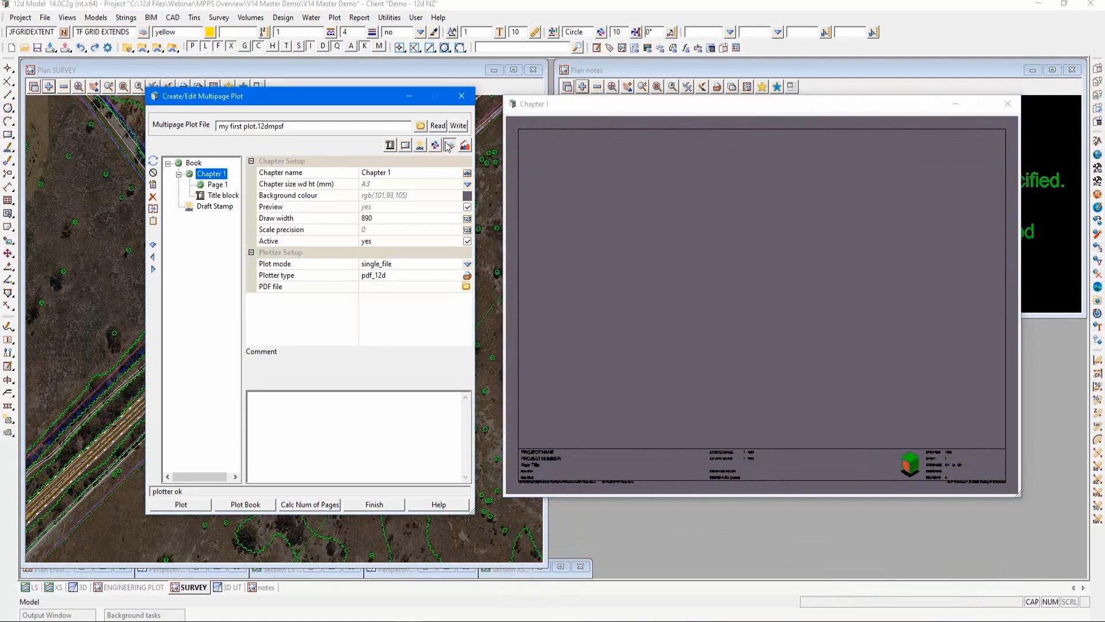
pyautogui.click(467, 171)
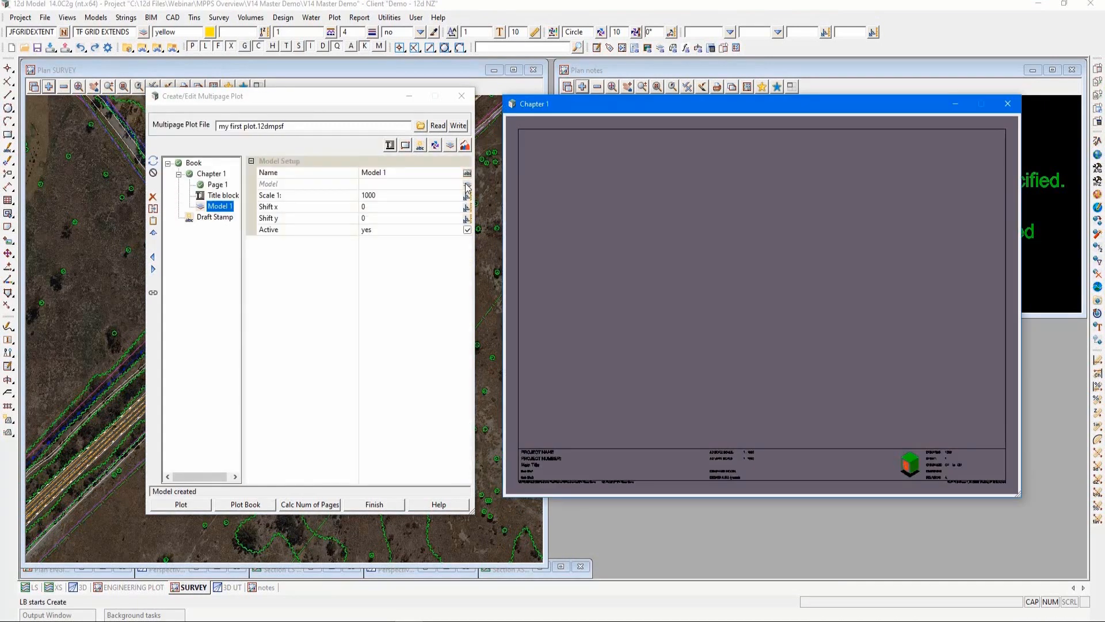
pyautogui.click(466, 185)
pyautogui.write('NOTE')
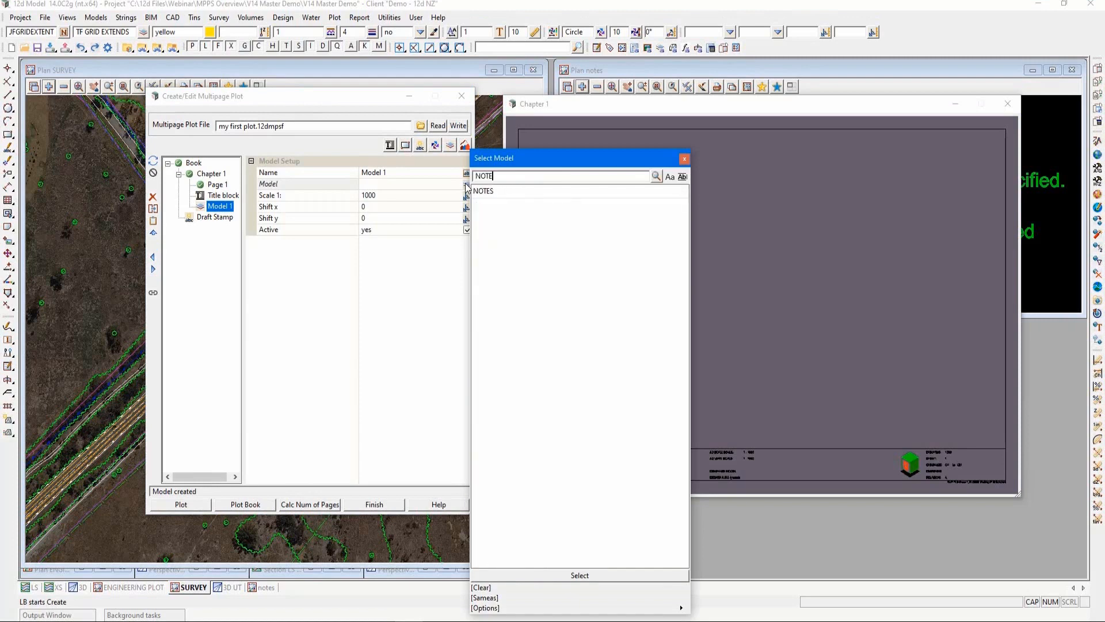
pyautogui.click(494, 197)
pyautogui.doubleClick(492, 193)
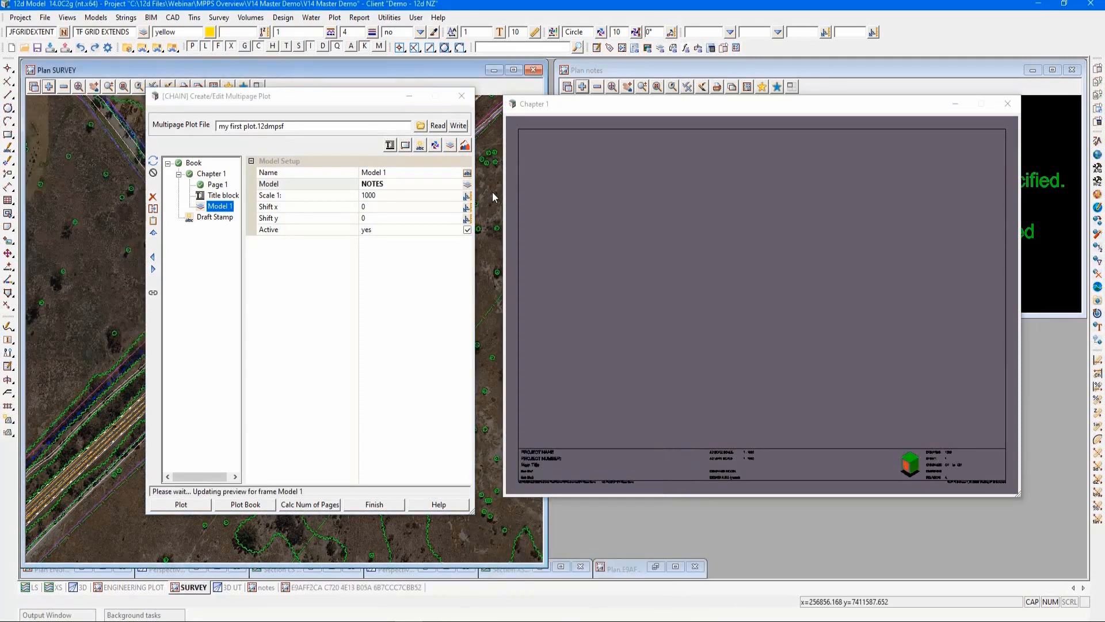
# Set the NOTES model's shift to 52 in x and 50 in y
pyautogui.click(413, 205)
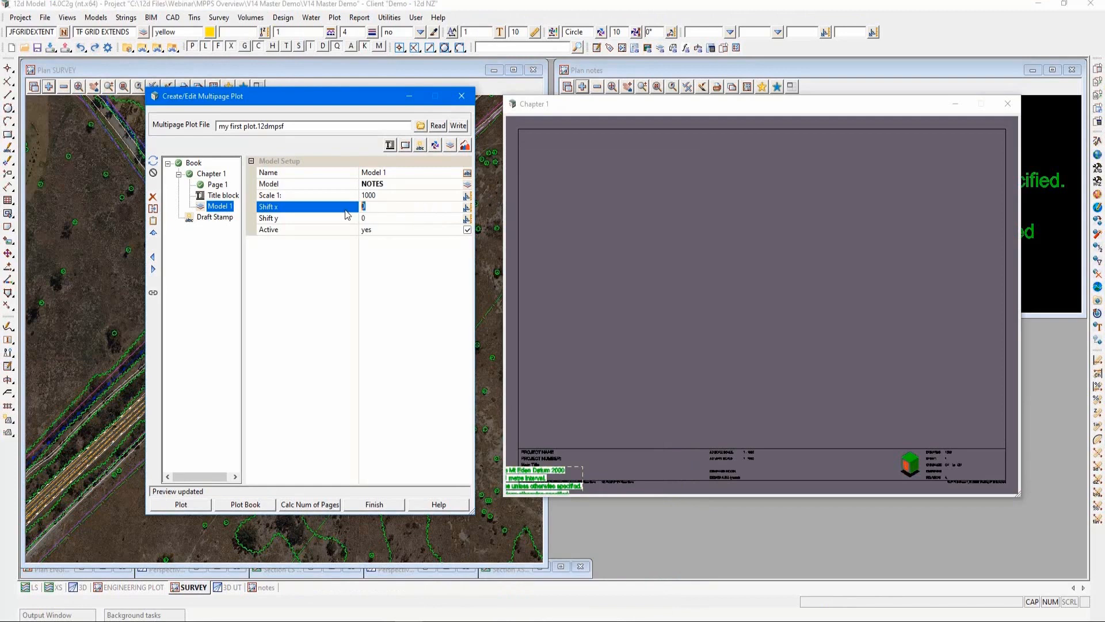
pyautogui.write('52')
pyautogui.click(378, 219)
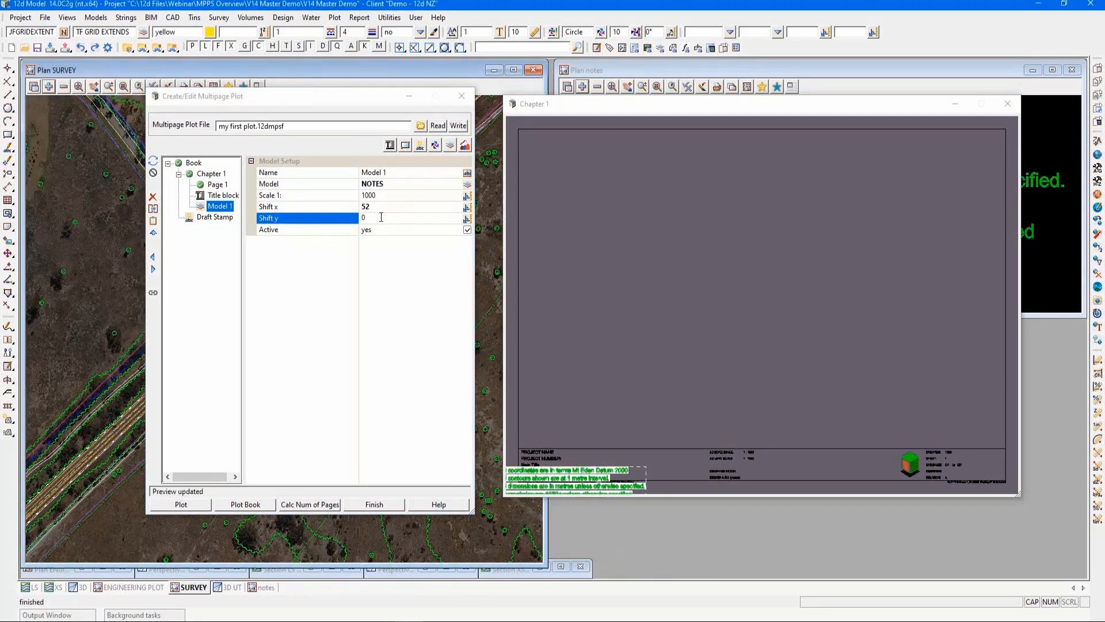
pyautogui.write('50')
# Move the NOTES model interactively into the upper-left corner of the drawing border, at a shift of about x 81 and y 262
pyautogui.click(153, 293)
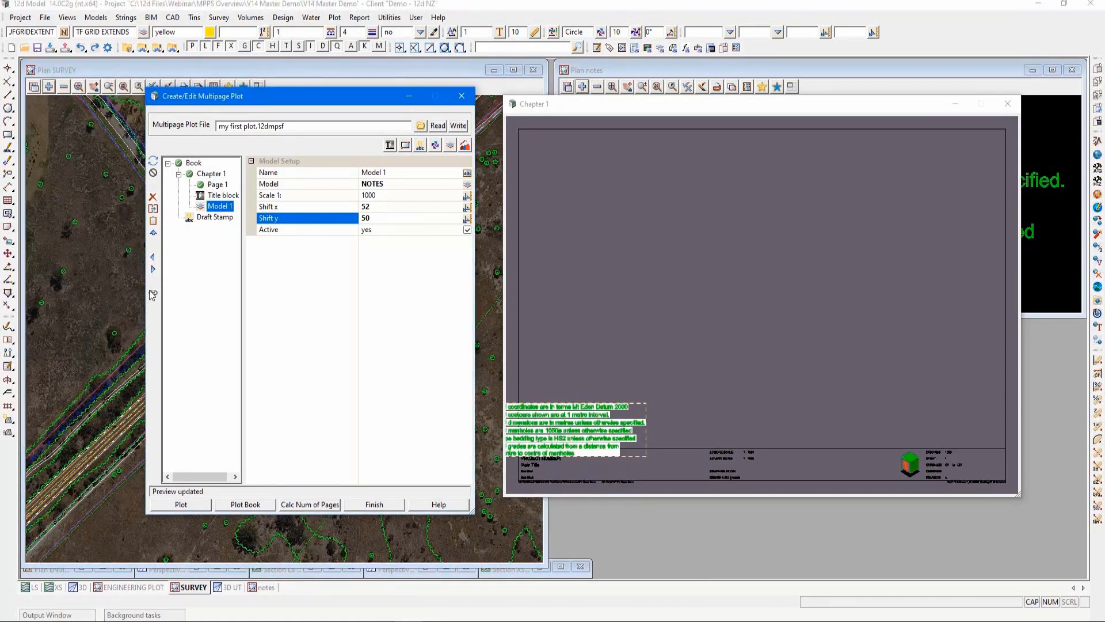
pyautogui.moveTo(547, 415); pyautogui.dragTo(582, 145)
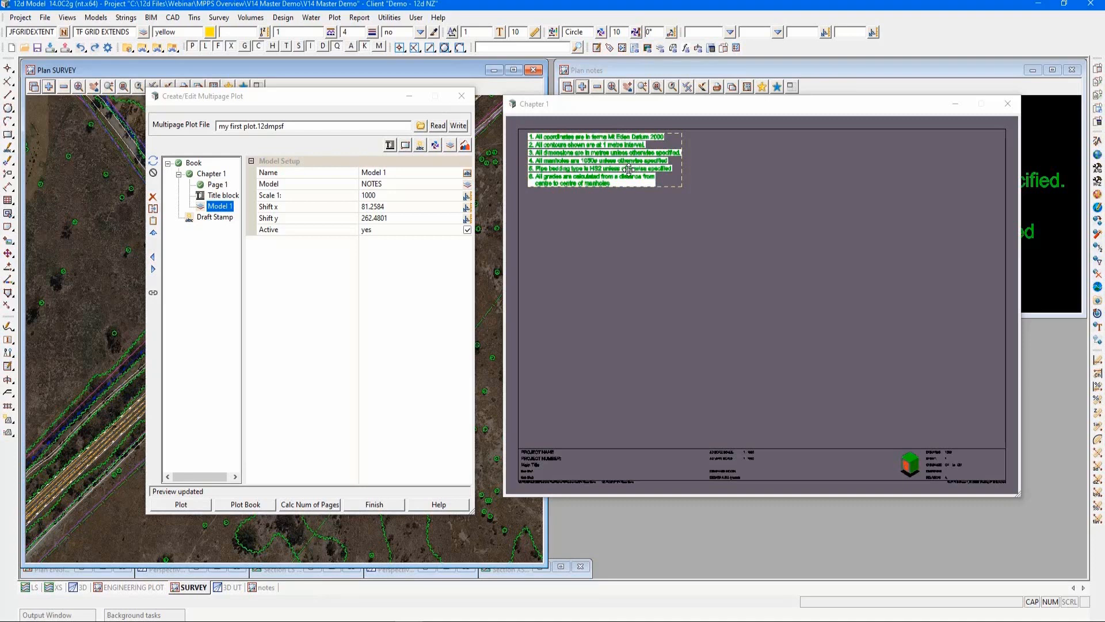
pyautogui.click(567, 179)
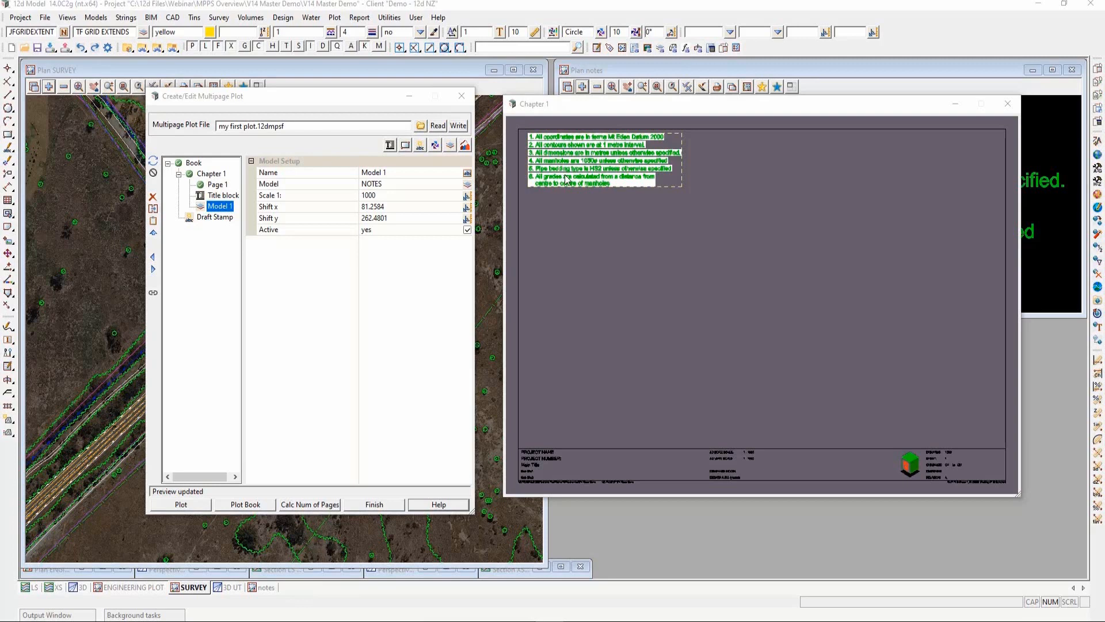
# Refresh the Page 1 preview and add a plan frame filling the drawing border above the title block
pyautogui.click(218, 187)
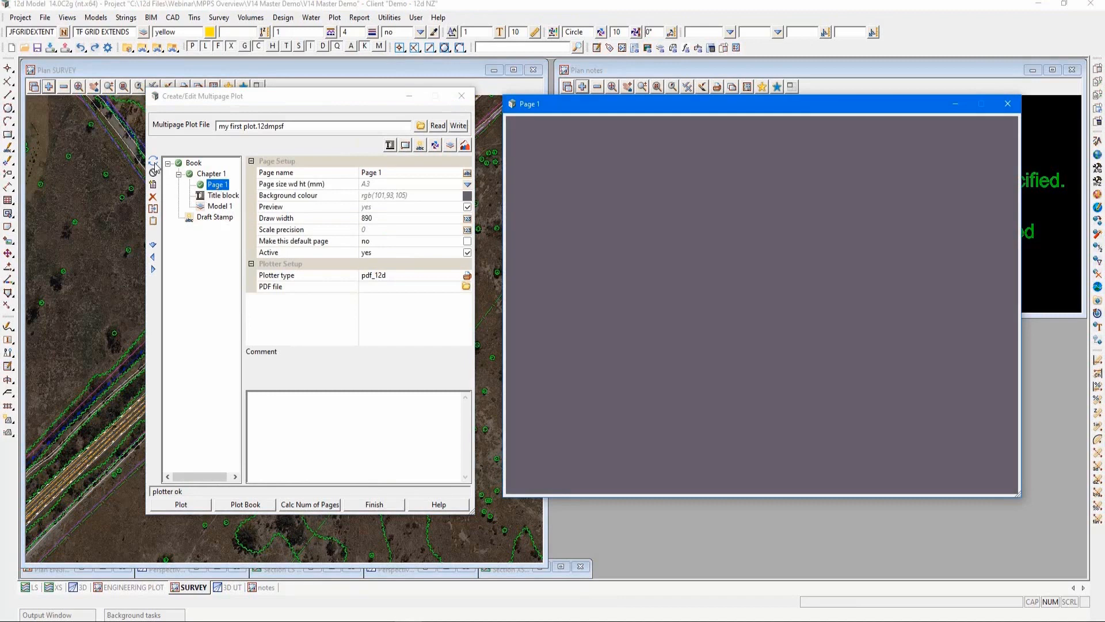
pyautogui.click(154, 166)
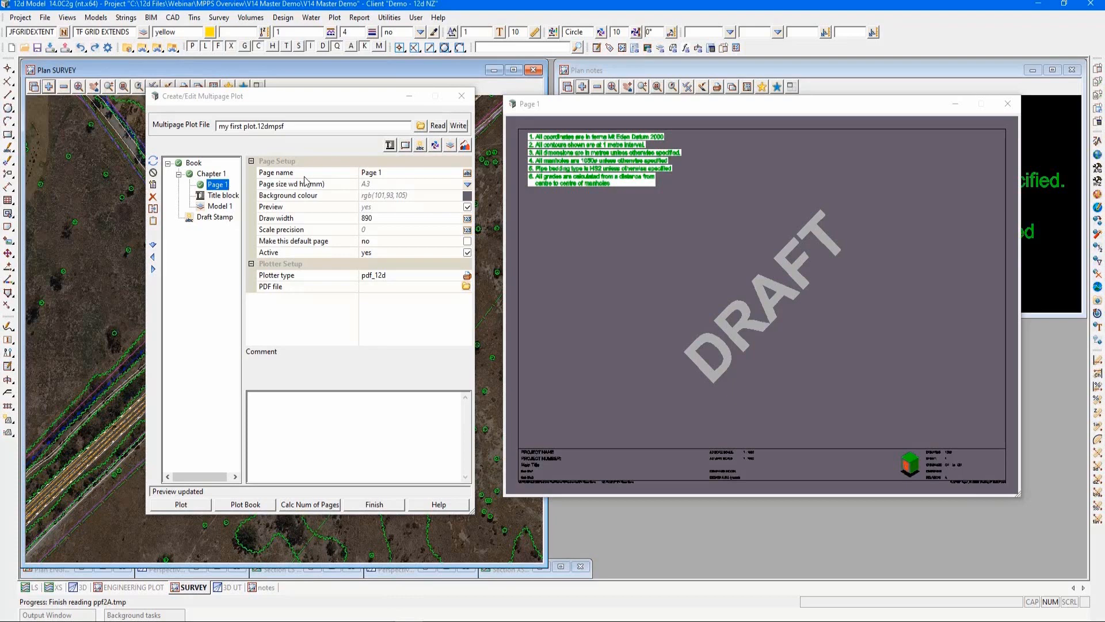
pyautogui.click(406, 146)
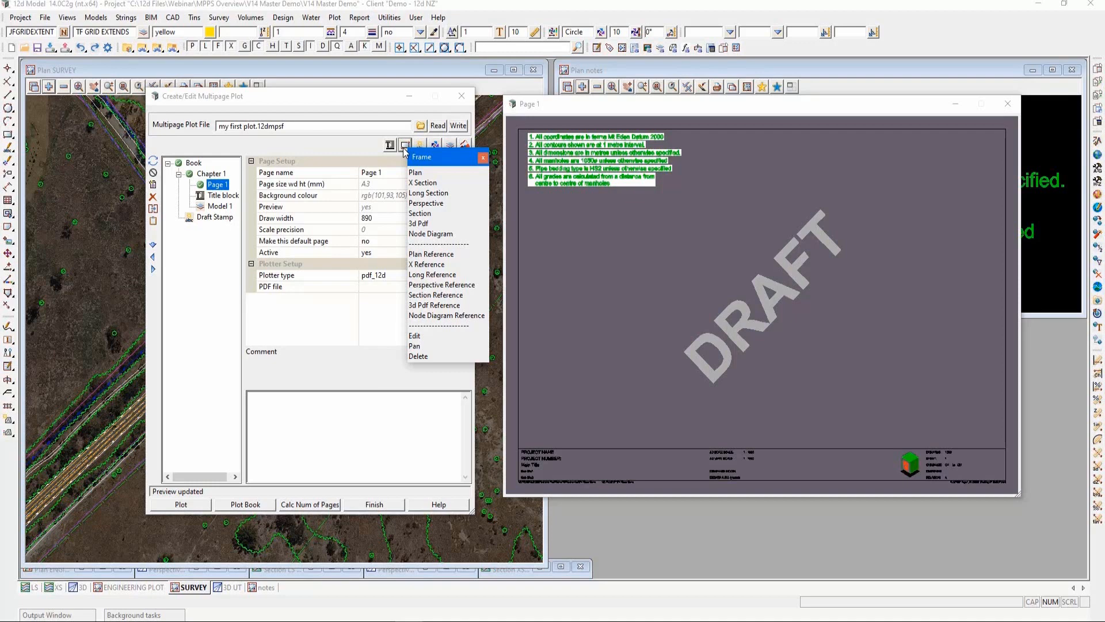
pyautogui.click(418, 173)
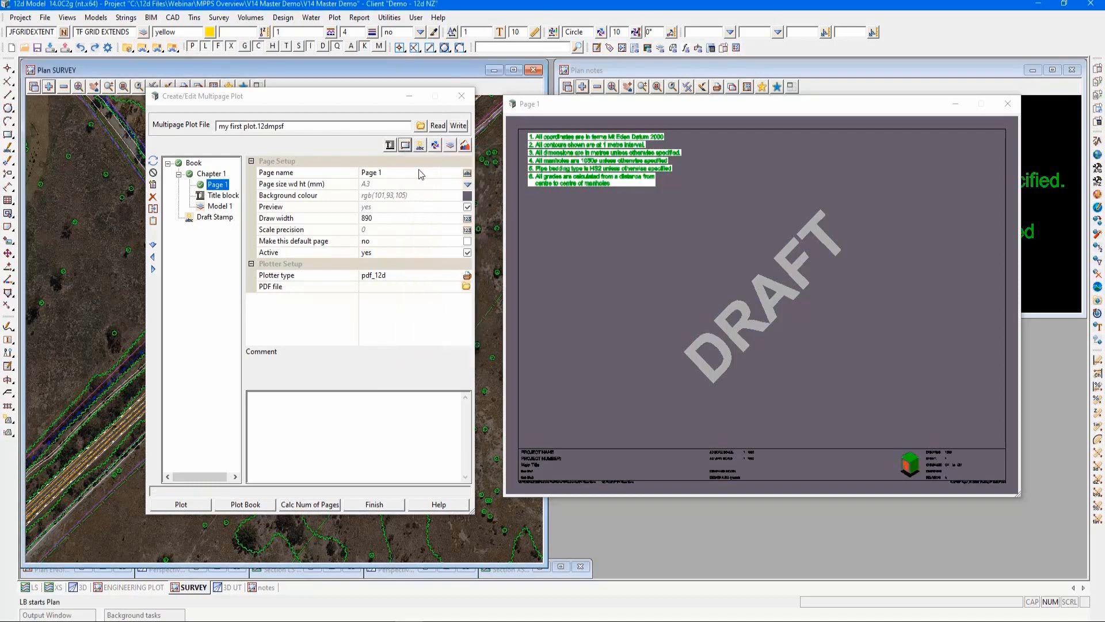
pyautogui.click(518, 130)
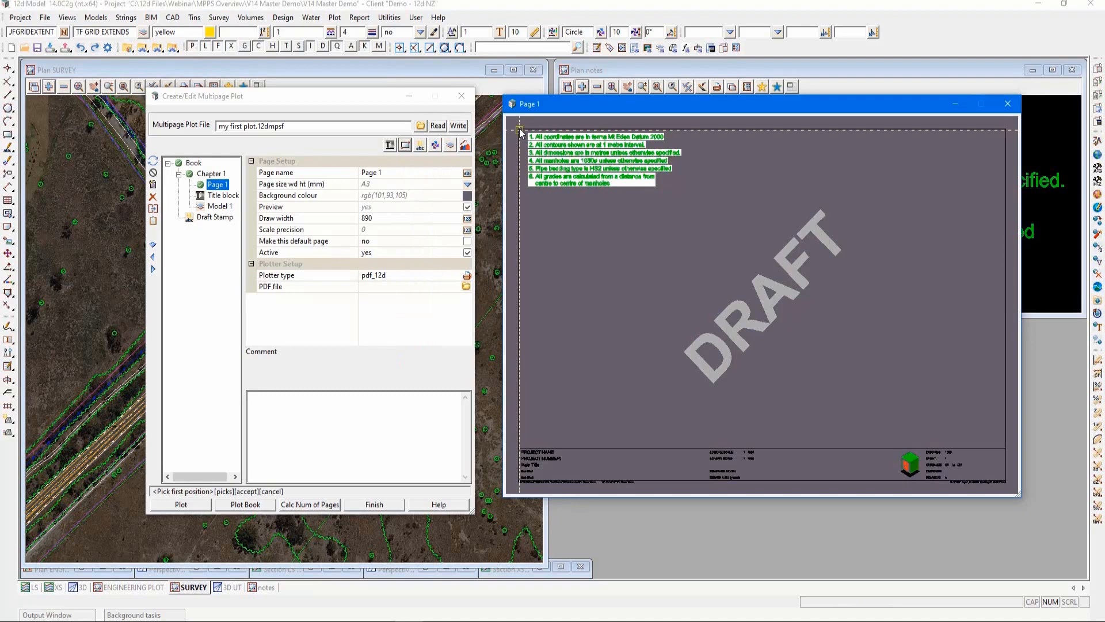
pyautogui.click(1001, 446)
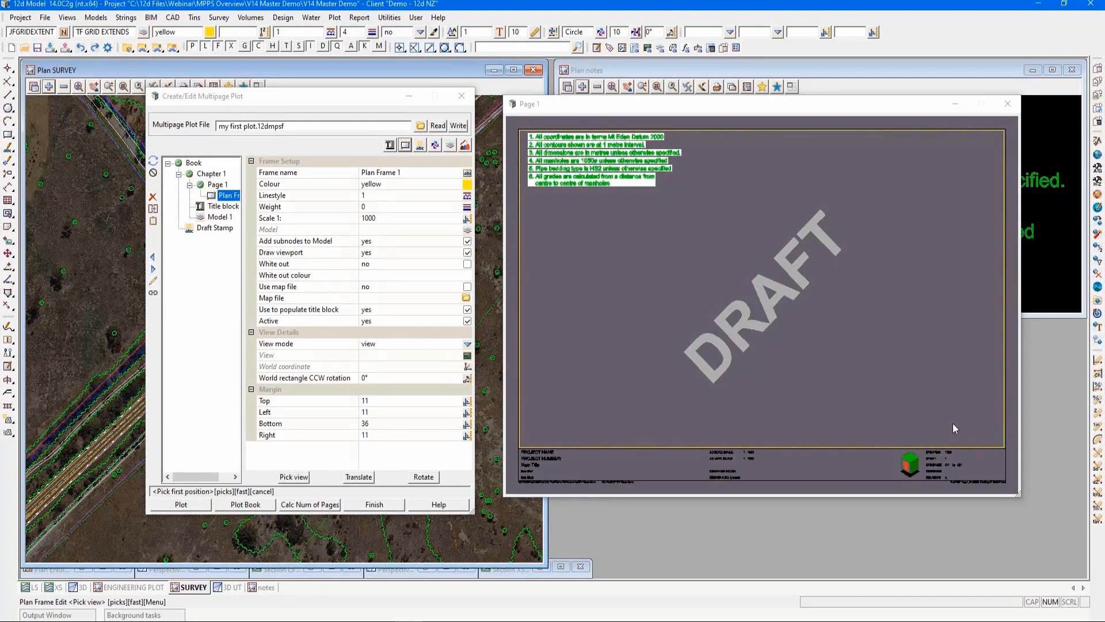
# Widen the book tree and rename the new plan frame as Survey Data
pyautogui.moveTo(242, 176); pyautogui.dragTo(264, 175)
pyautogui.click(447, 175)
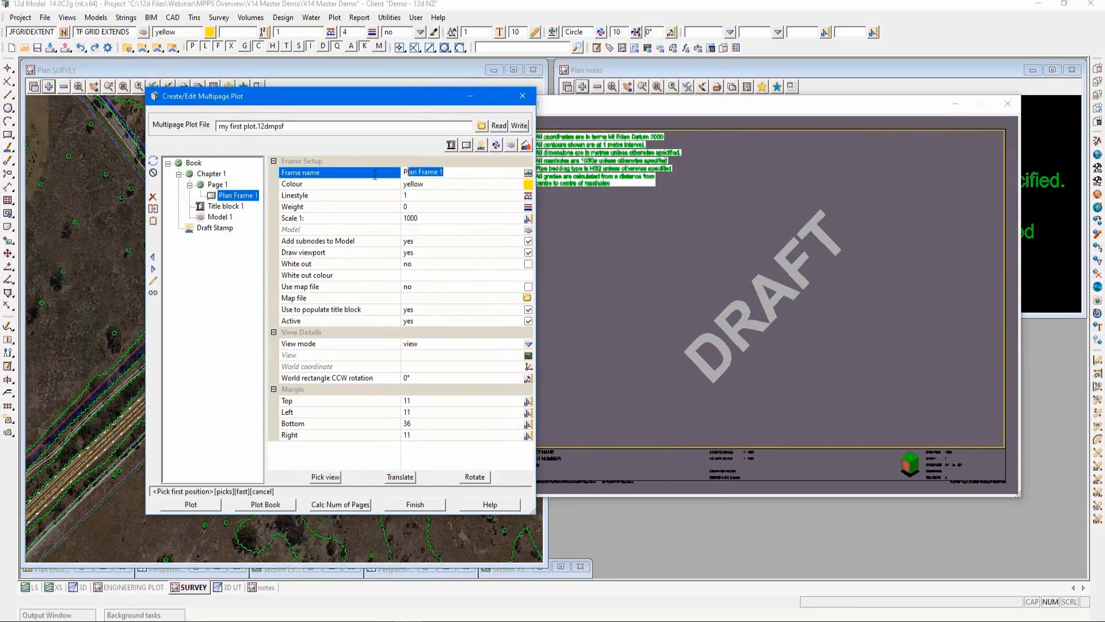
pyautogui.write('Survey Data')
pyautogui.press('Return')
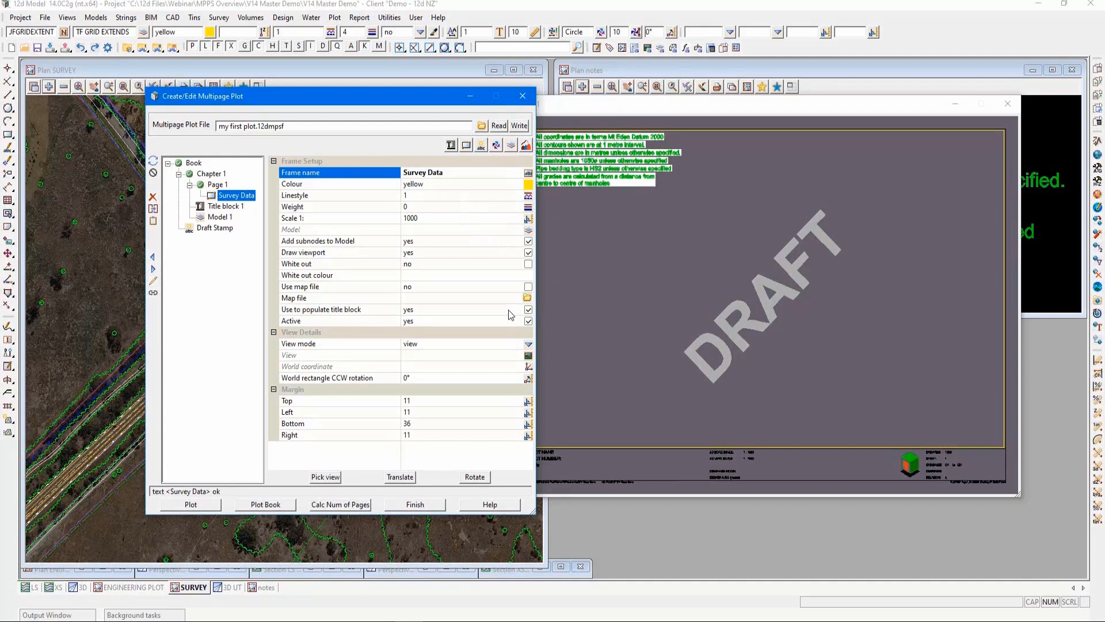
# Turn off viewport drawing for the Survey Data frame and raise its lower edge to a bottom margin of about 59
pyautogui.click(528, 253)
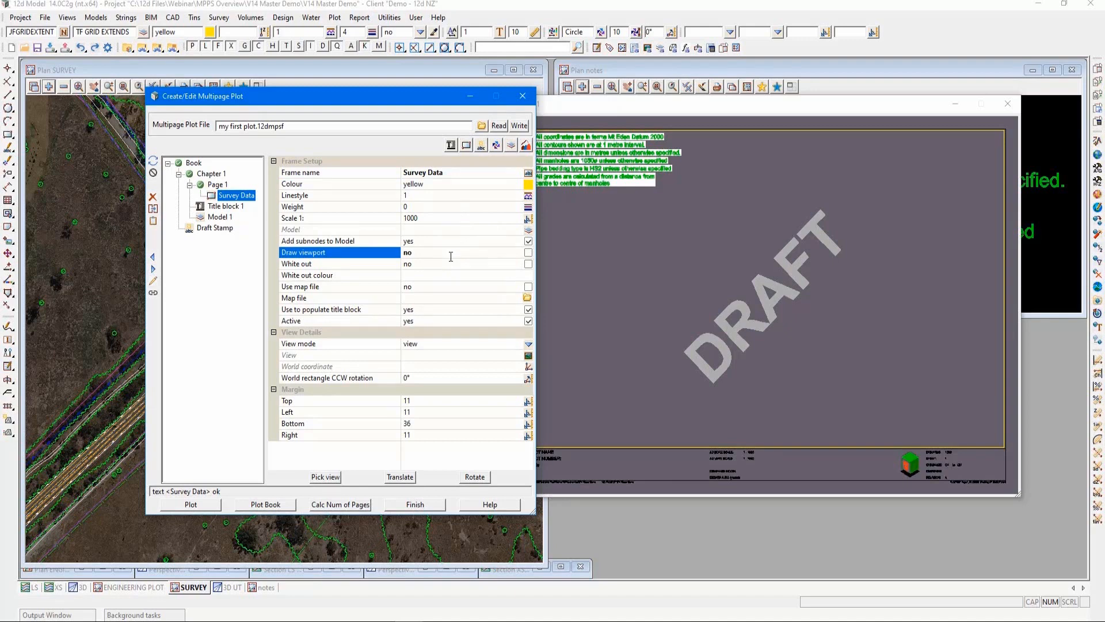
pyautogui.click(153, 282)
pyautogui.moveTo(762, 446); pyautogui.dragTo(763, 417)
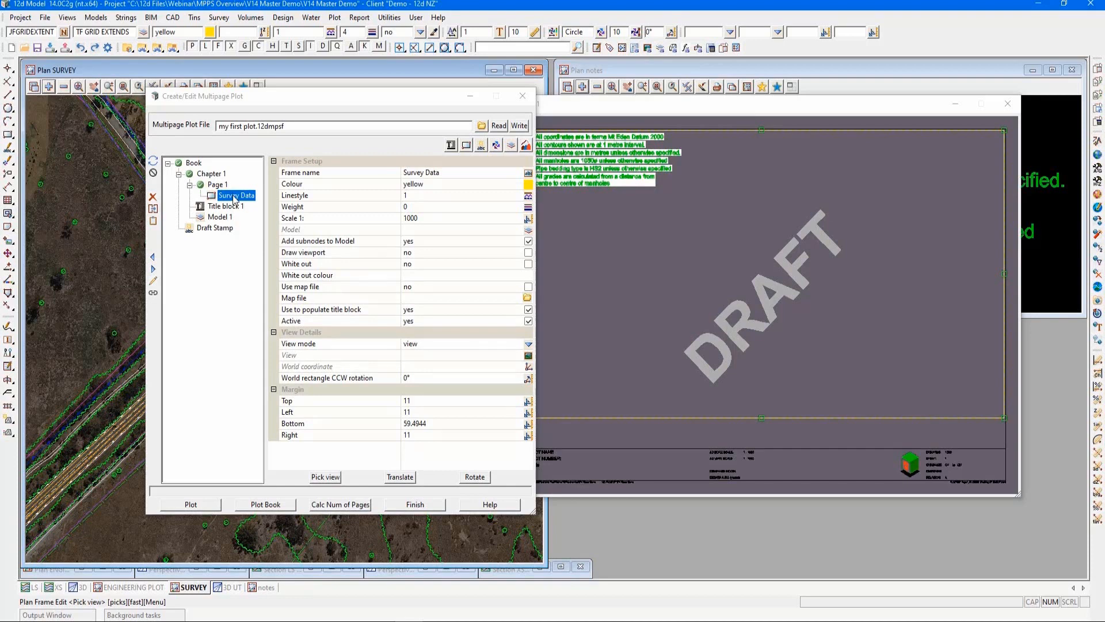
# Add a symbol positioned relative to the Survey Data frame, placing it in the frame's upper middle area
pyautogui.click(496, 146)
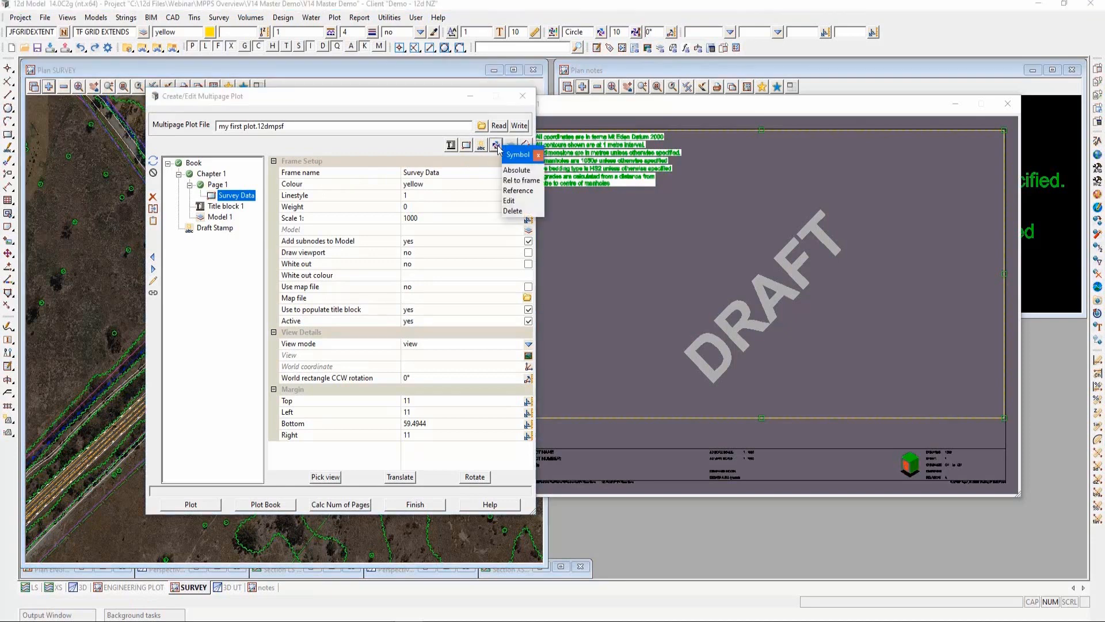
pyautogui.click(520, 182)
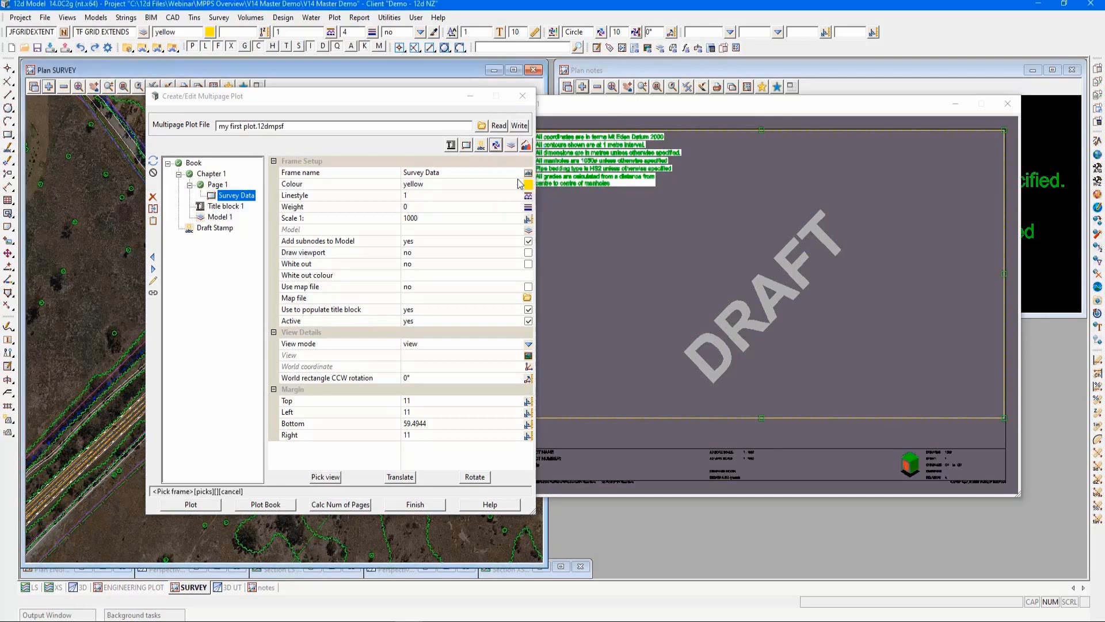
pyautogui.click(808, 171)
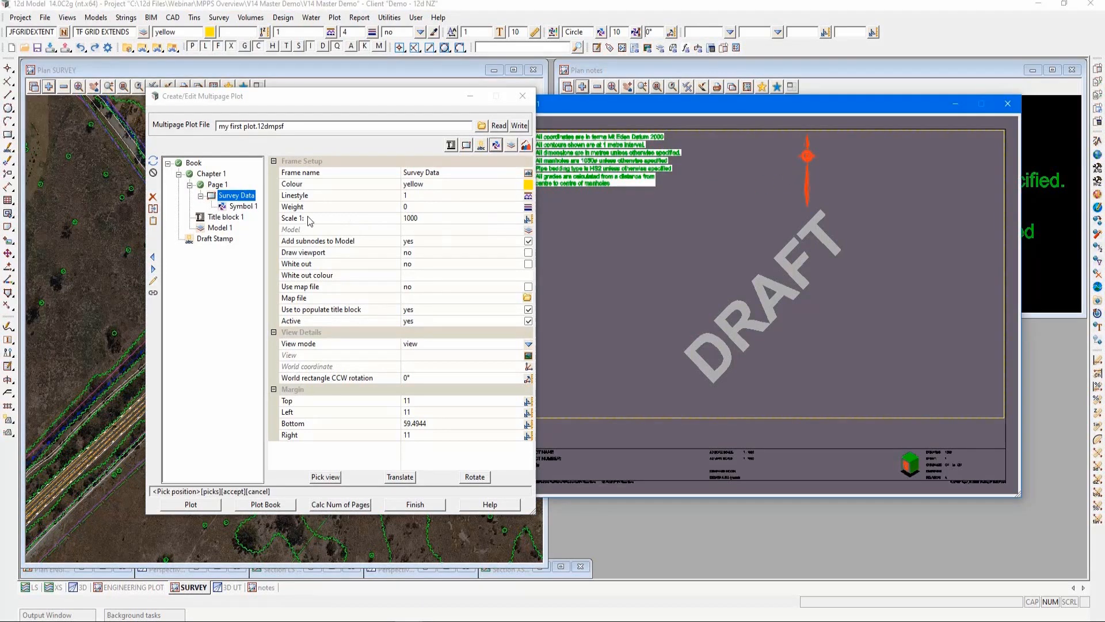
# Change the frame's new symbol to north and set its size to 20
pyautogui.click(253, 207)
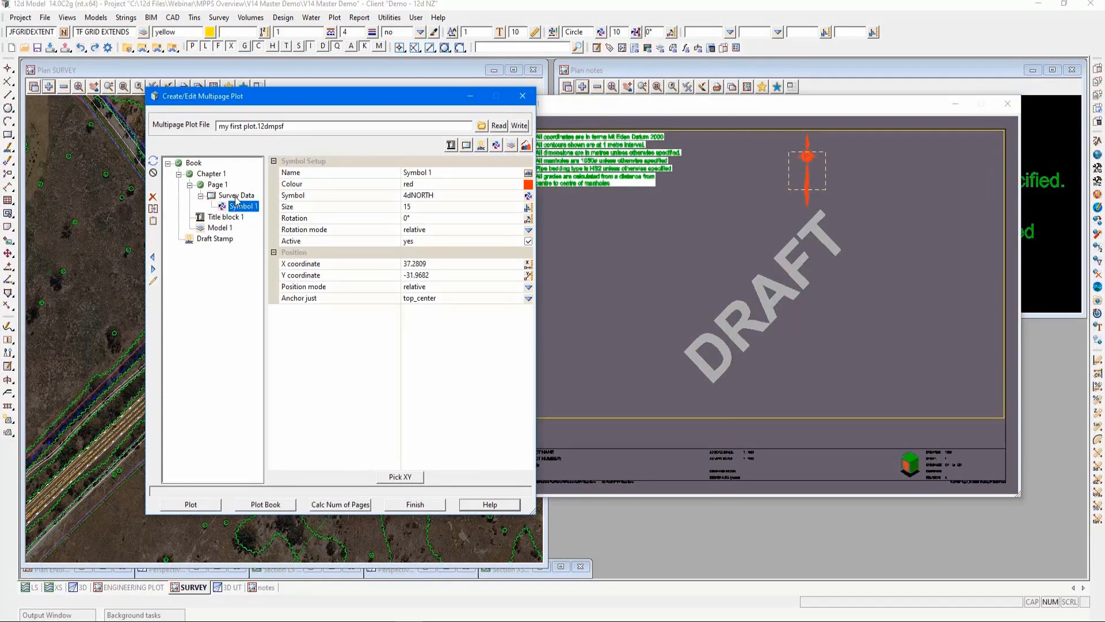
pyautogui.click(444, 195)
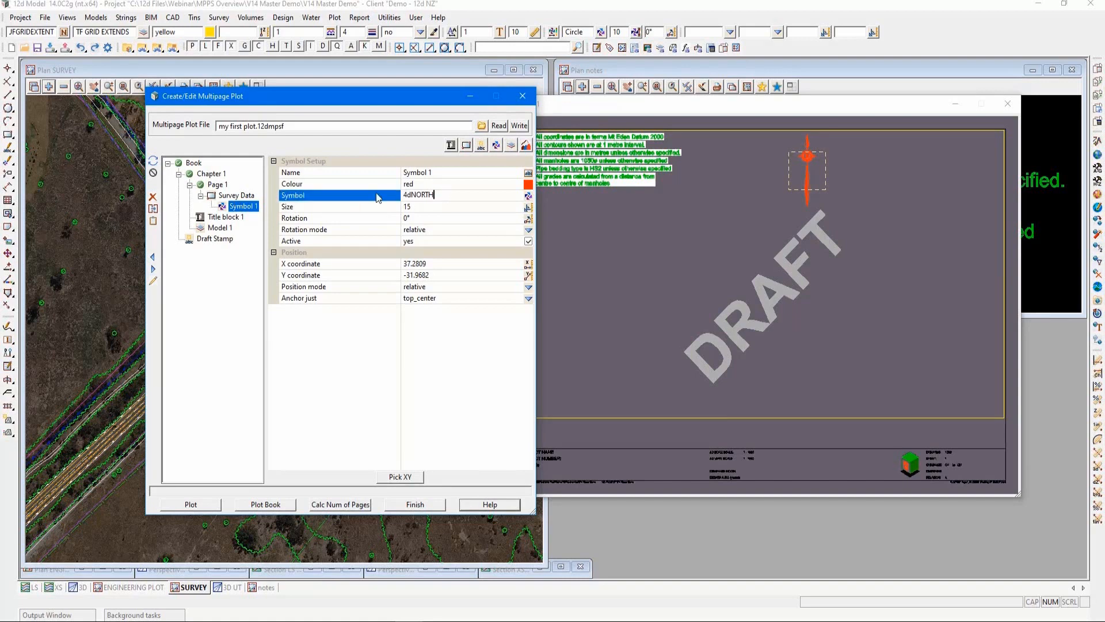
pyautogui.write('north')
pyautogui.press('Return')
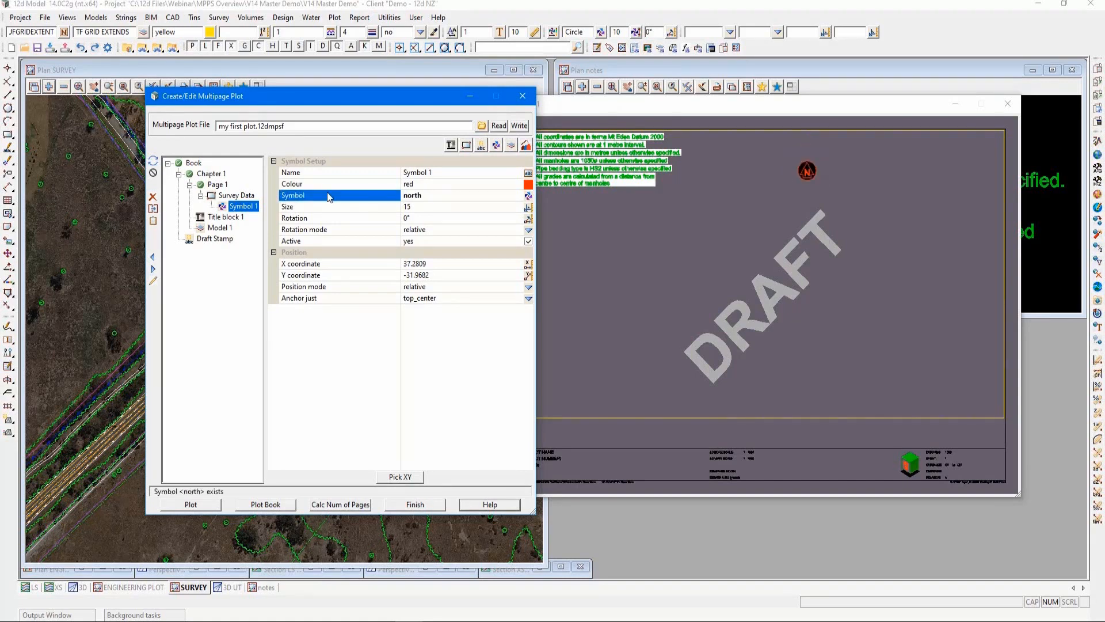
pyautogui.click(415, 210)
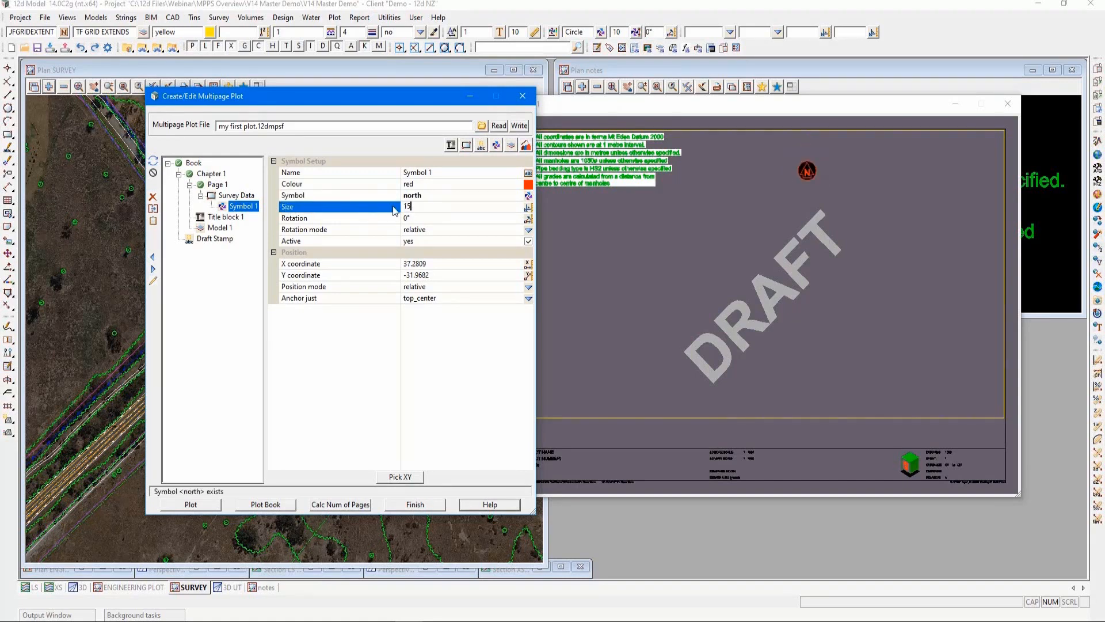
pyautogui.write('20')
pyautogui.press('Return')
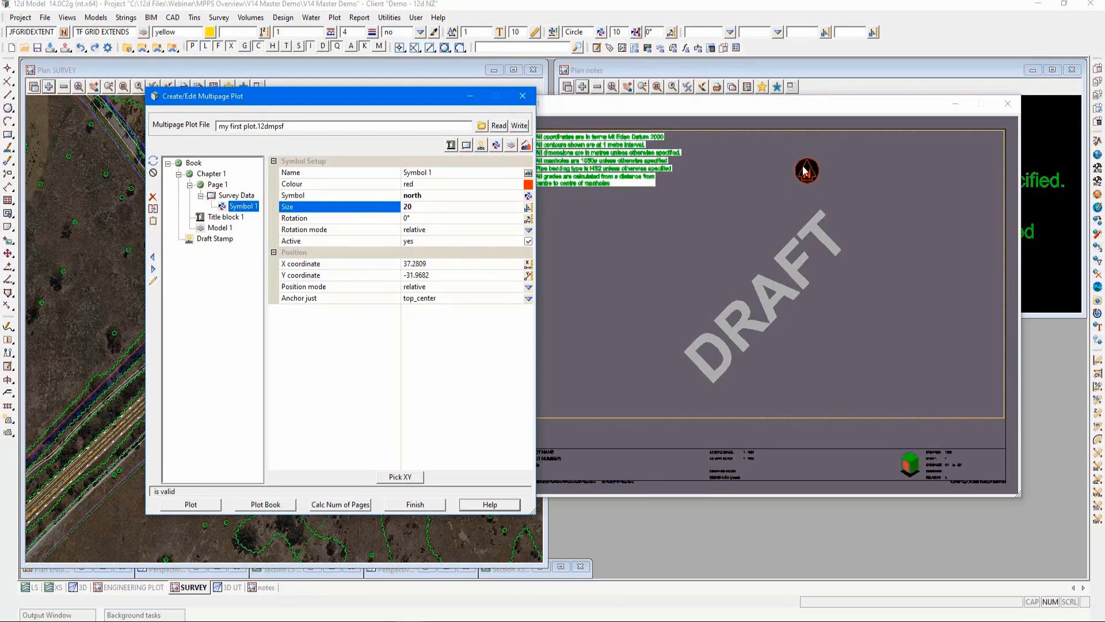
# Anchor the north symbol to top_right of the frame with X and Y coordinates of -20
pyautogui.click(529, 299)
pyautogui.click(568, 406)
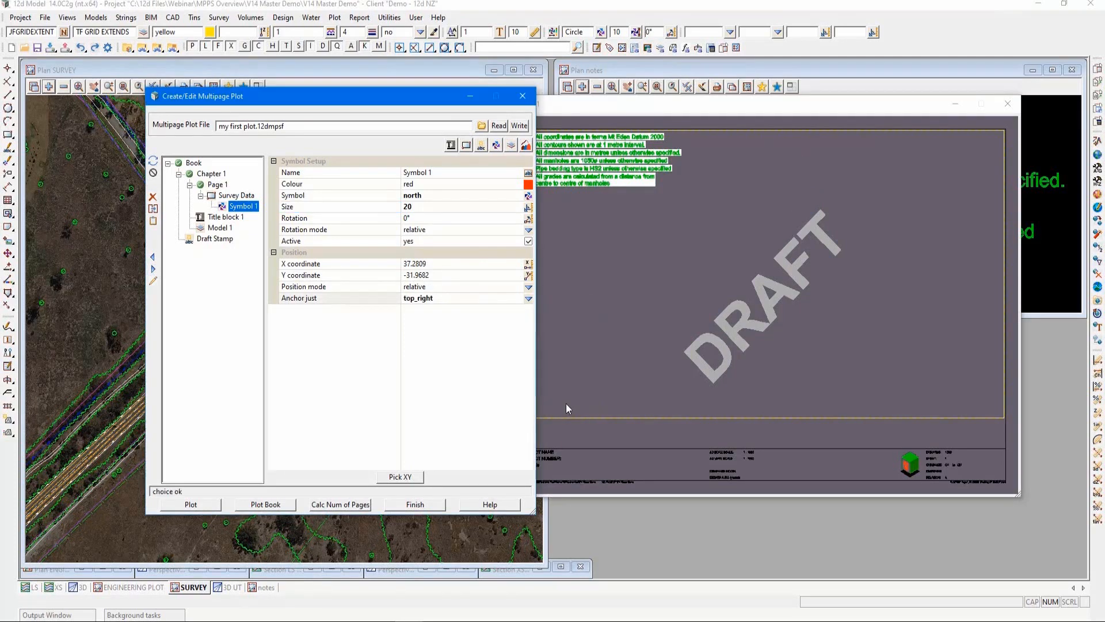
pyautogui.click(373, 266)
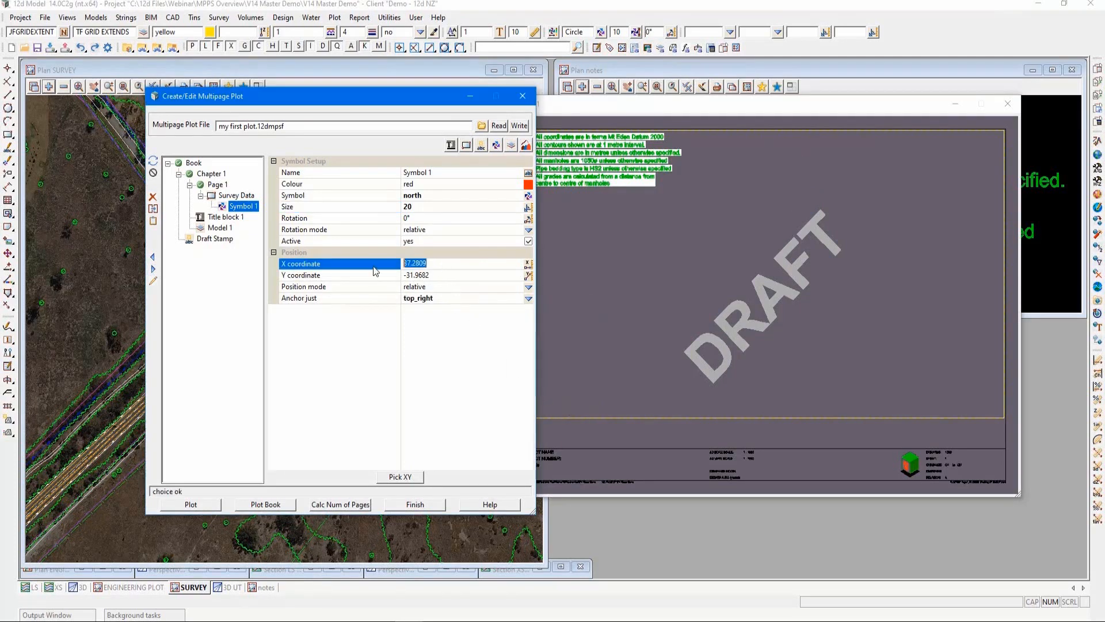
pyautogui.write('-20')
pyautogui.press('Return')
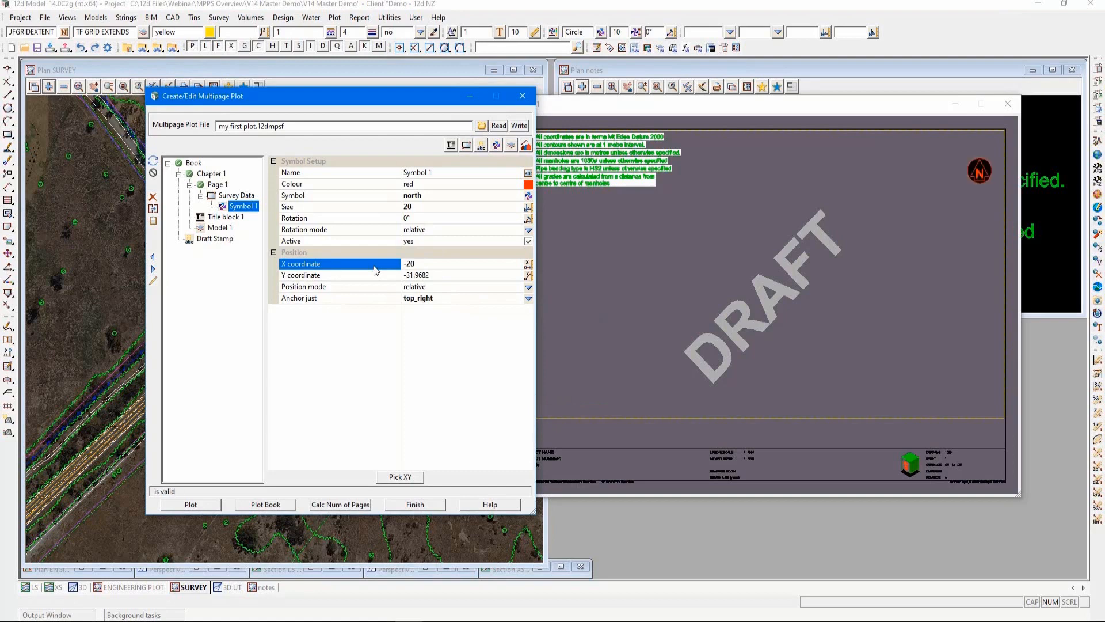
pyautogui.click(413, 278)
pyautogui.moveTo(412, 277); pyautogui.dragTo(363, 281)
pyautogui.write('-20')
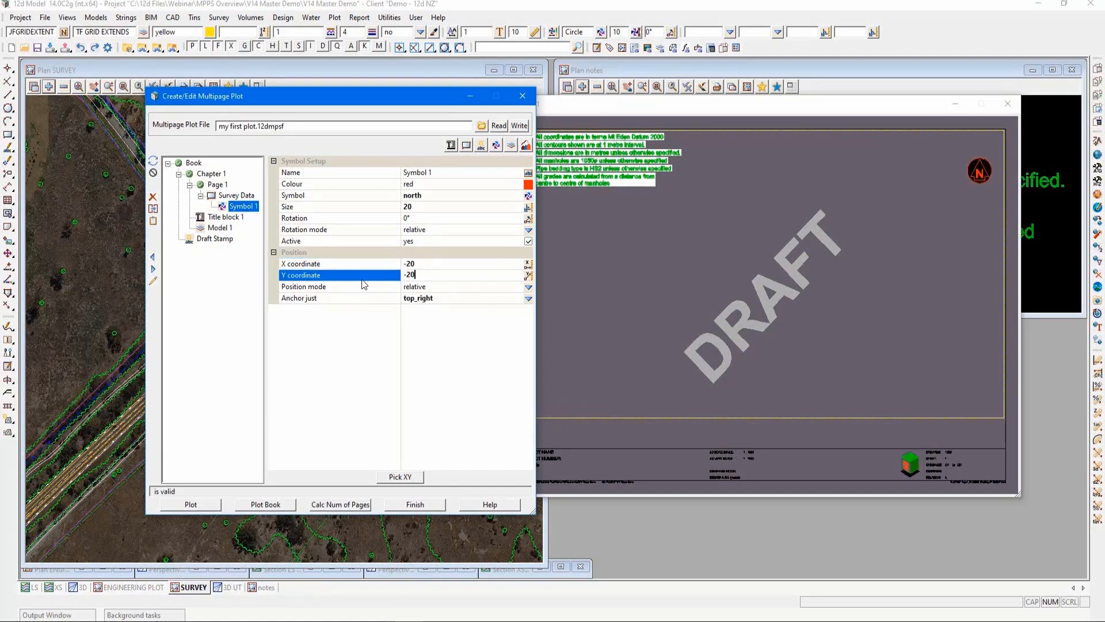
pyautogui.press('Return')
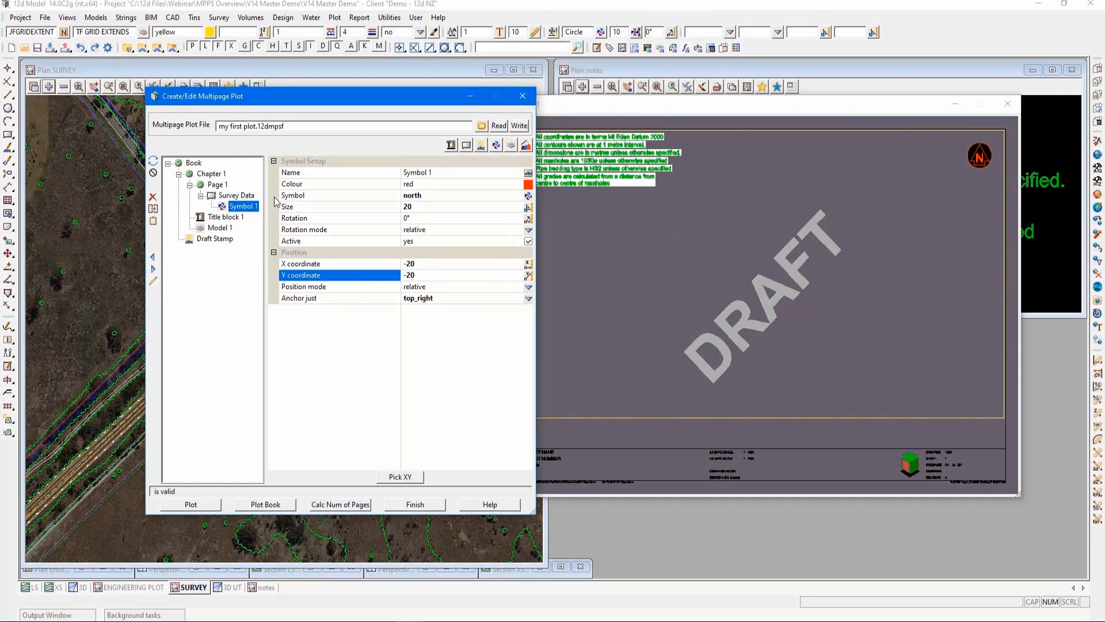
# Shrink the Survey Data frame by its lower-right corner and enlarge it again to margins of about 55 bottom and 14 right
pyautogui.click(238, 195)
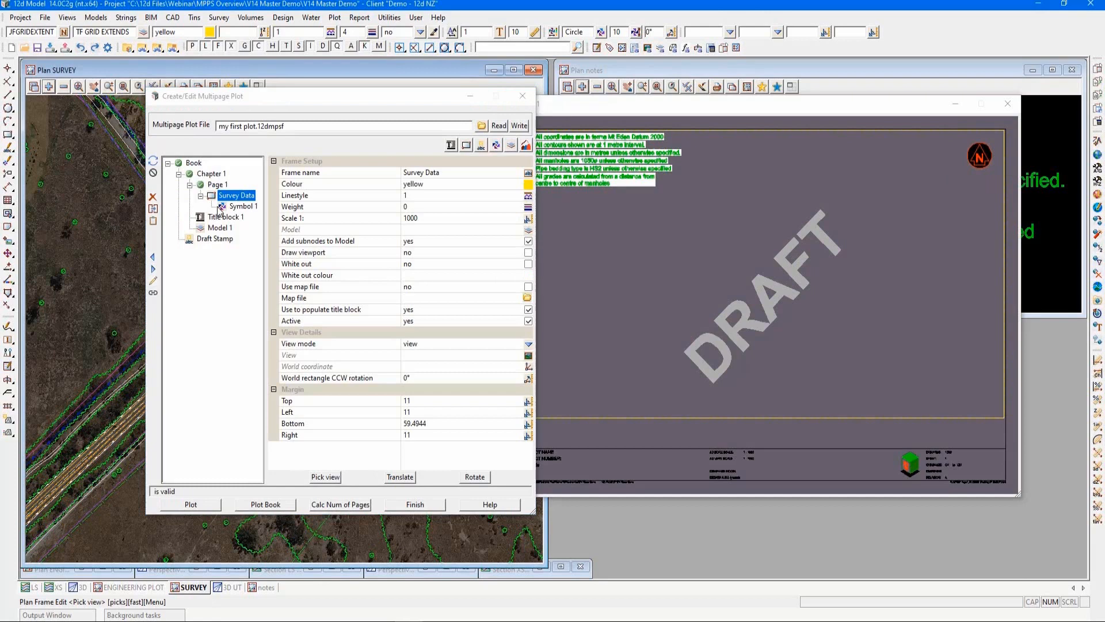
pyautogui.click(152, 281)
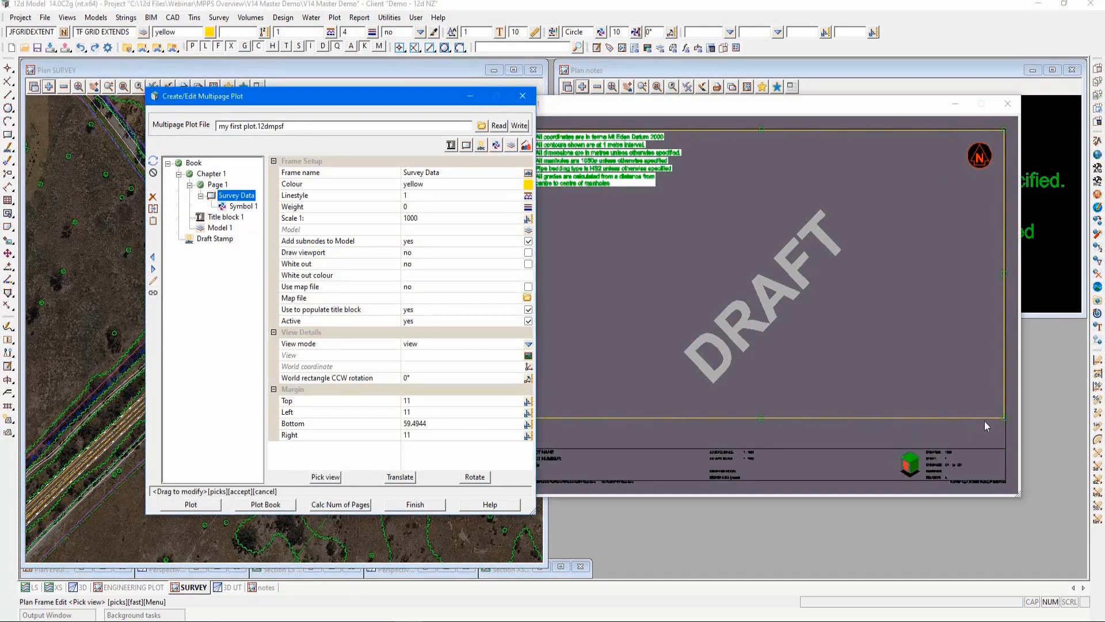
pyautogui.moveTo(1005, 417); pyautogui.dragTo(867, 411)
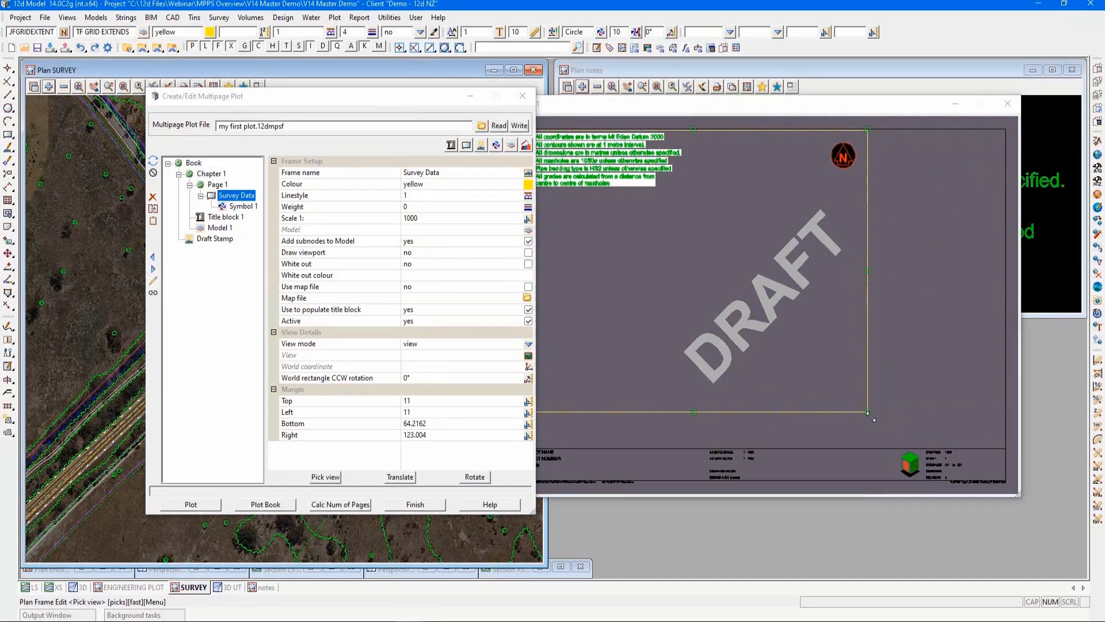
pyautogui.moveTo(869, 412); pyautogui.dragTo(1000, 425)
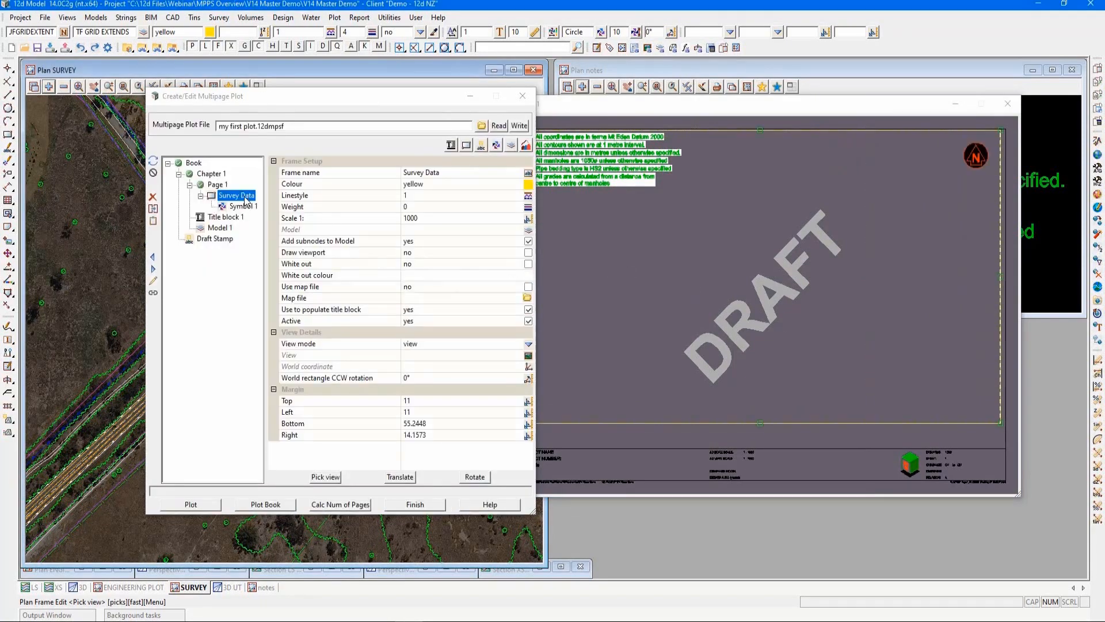
# Add a text item relative to the Survey Data frame, placed left of its centre, and open the text's settings
pyautogui.click(477, 147)
pyautogui.click(498, 179)
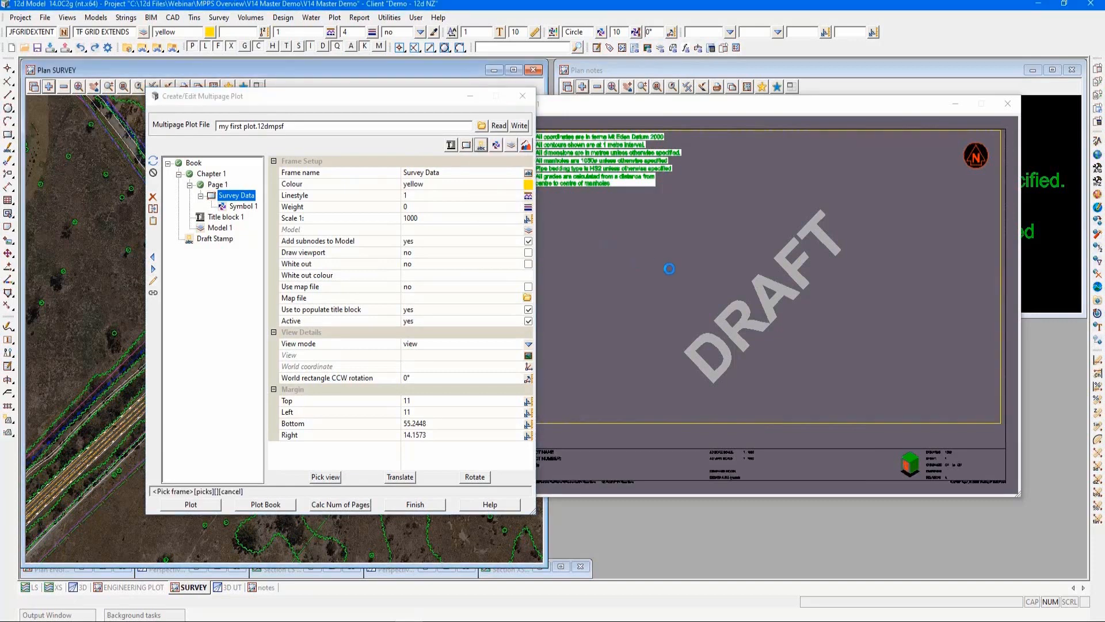
pyautogui.click(670, 269)
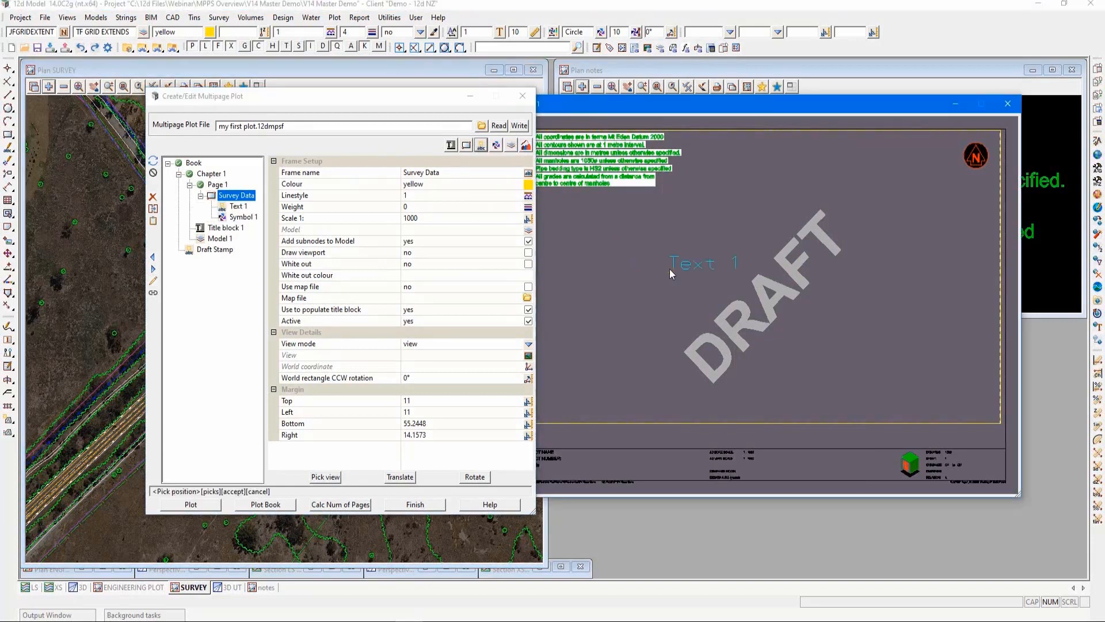
pyautogui.click(244, 210)
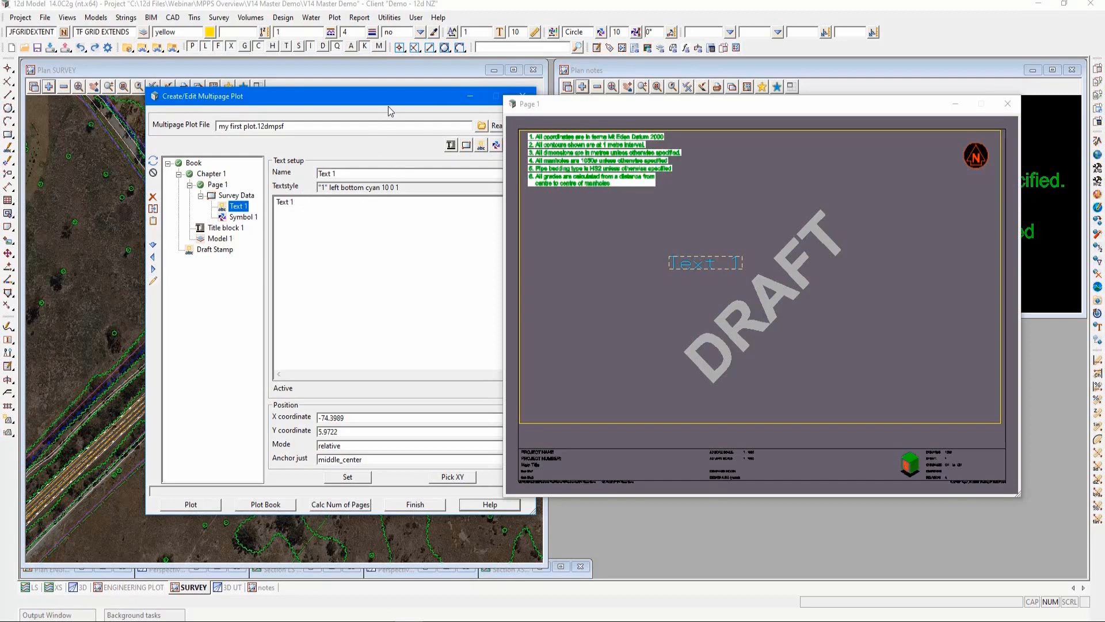
# Set the frame text's textstyle to Text Whiteout 7.0mm
pyautogui.moveTo(389, 102); pyautogui.dragTo(354, 102)
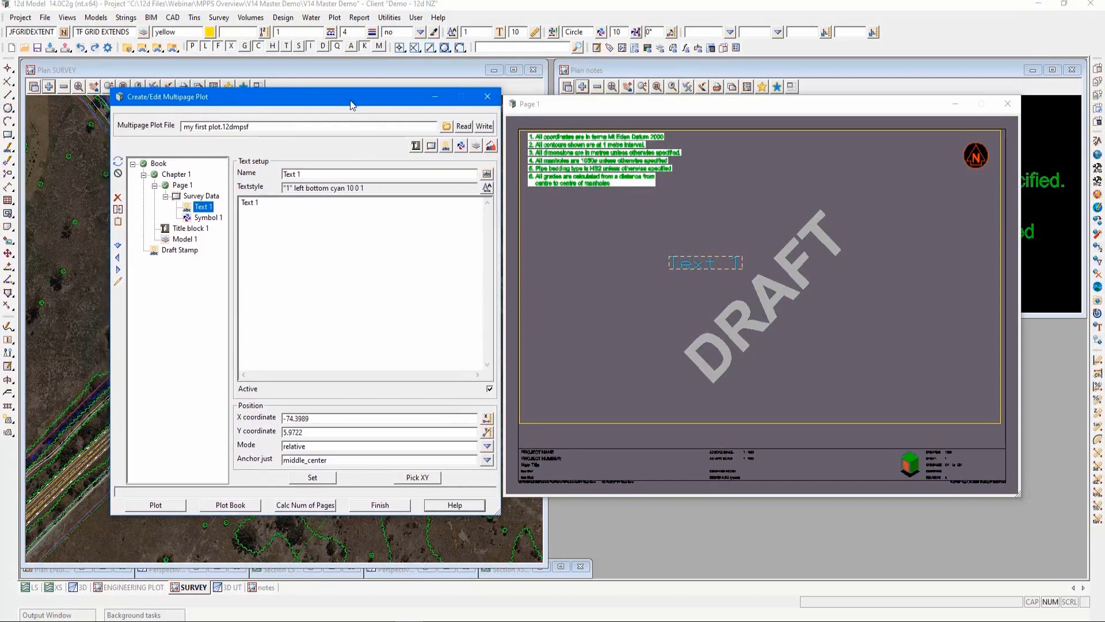
pyautogui.click(488, 188)
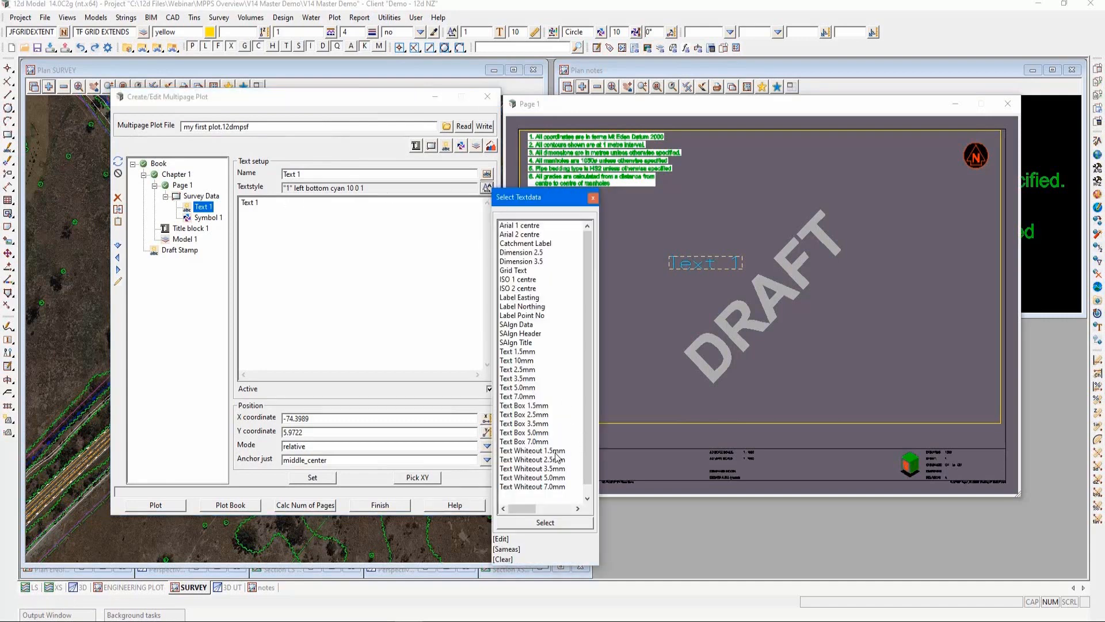
pyautogui.click(550, 488)
pyautogui.doubleClick(550, 489)
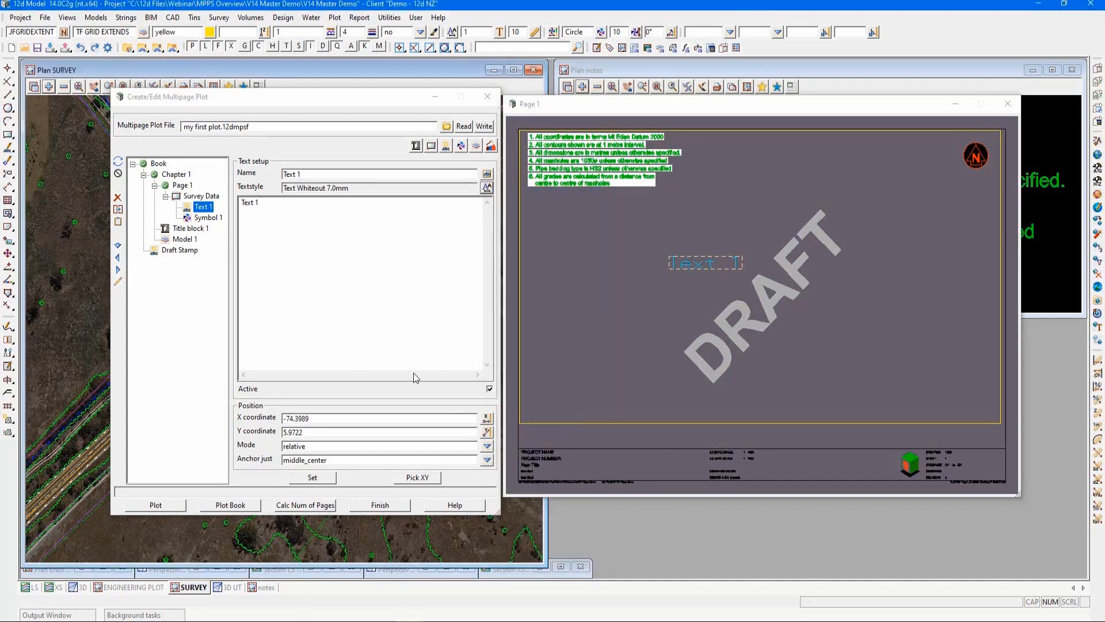
# Anchor the frame text to bottom_center with an X coordinate of 0 and a Y coordinate of -10
pyautogui.click(487, 460)
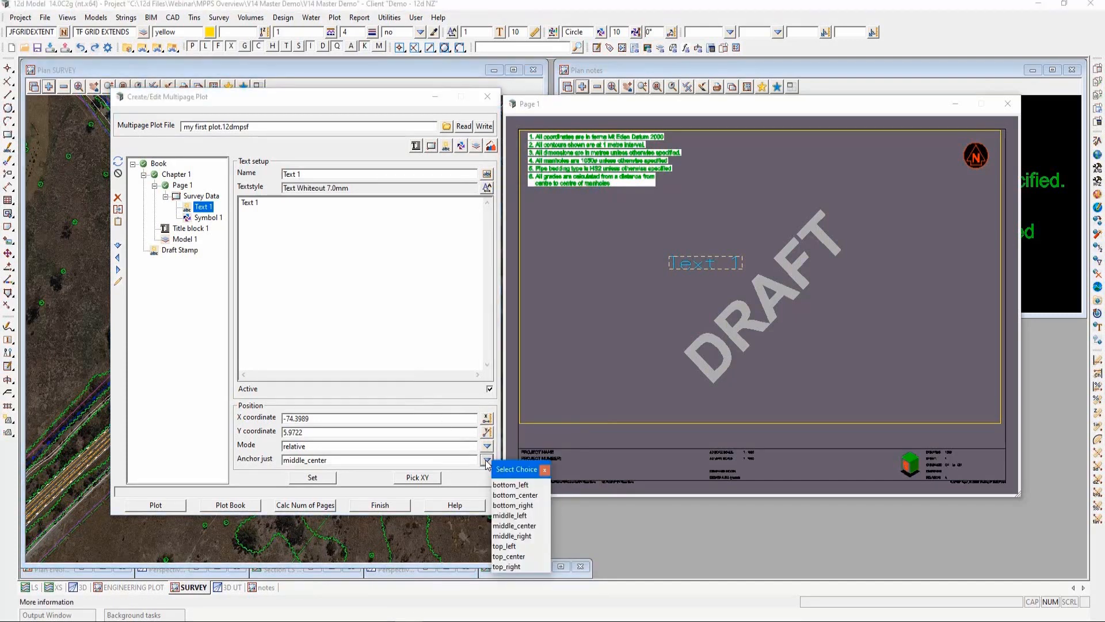
pyautogui.click(516, 496)
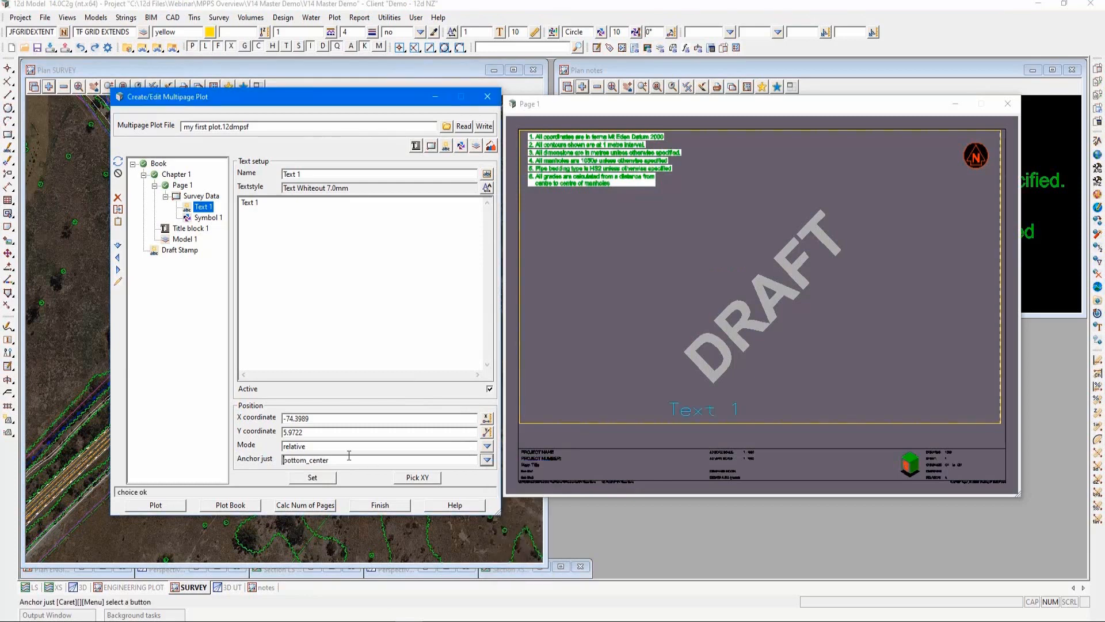
pyautogui.doubleClick(305, 419)
pyautogui.write('0')
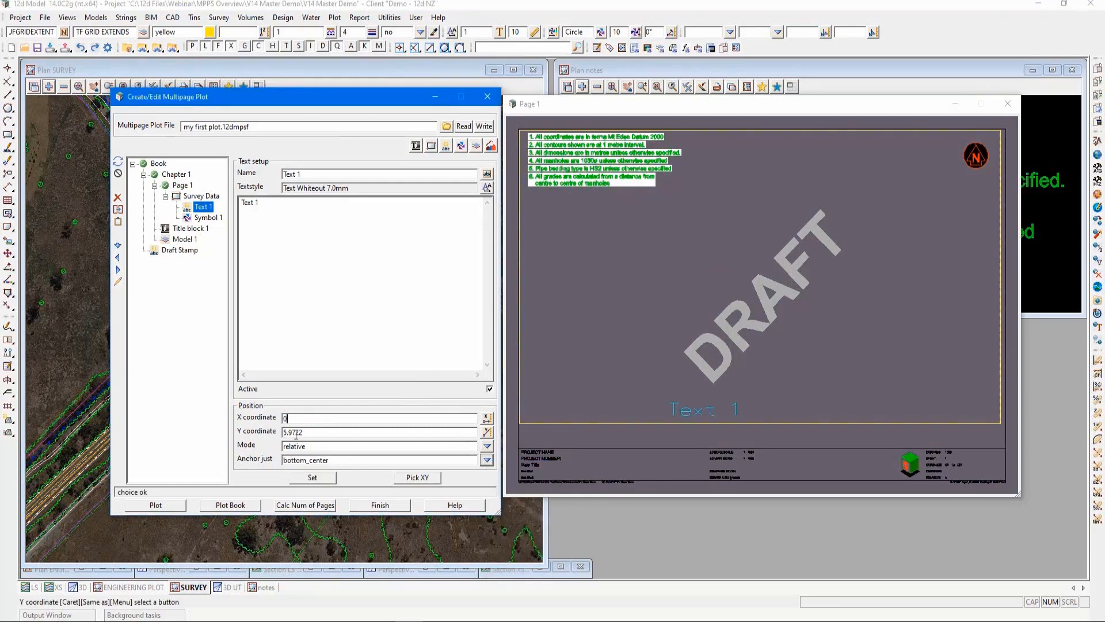
pyautogui.doubleClick(296, 432)
pyautogui.write('-10')
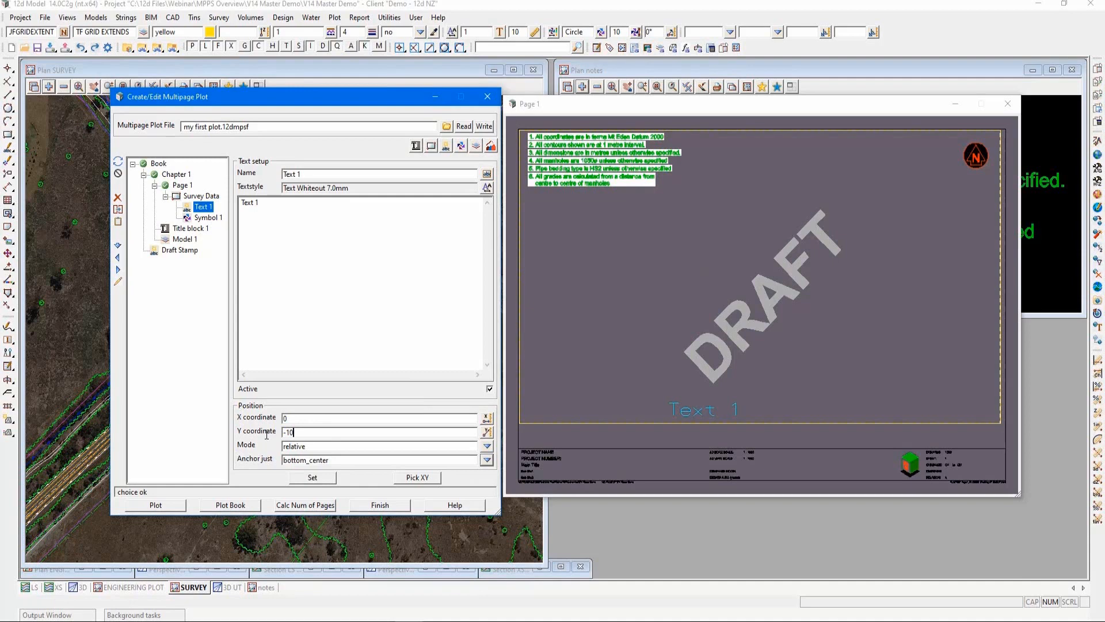
pyautogui.press('Tab')
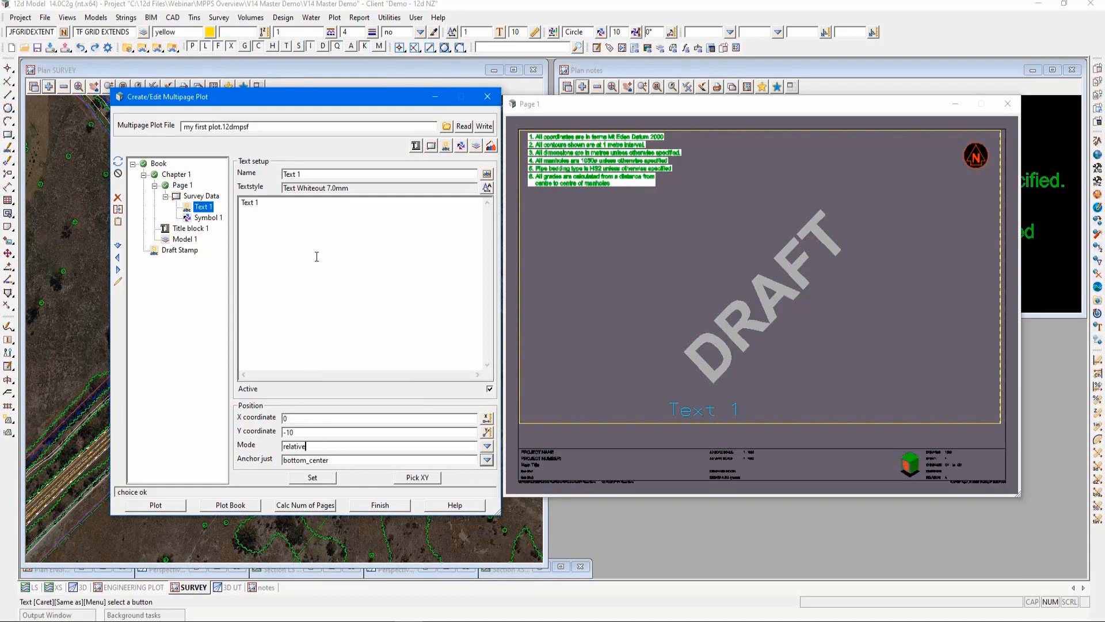
# Replace the text's content with "$Frame" and a second line "Scale 1:$scale", and apply it
pyautogui.click(213, 206)
pyautogui.write('$Frame')
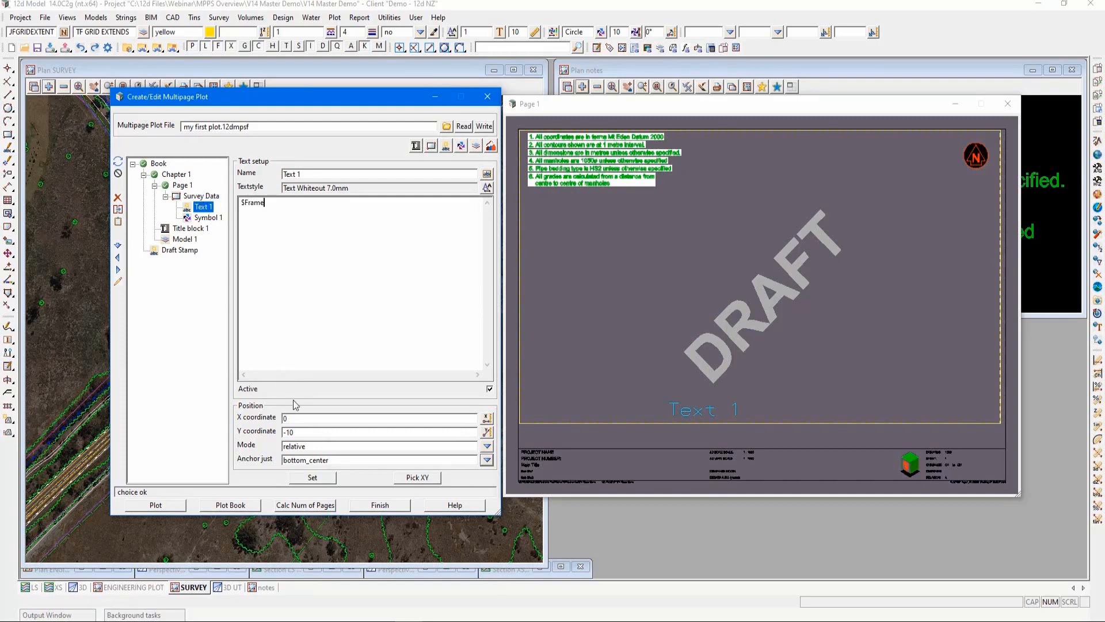
pyautogui.click(311, 477)
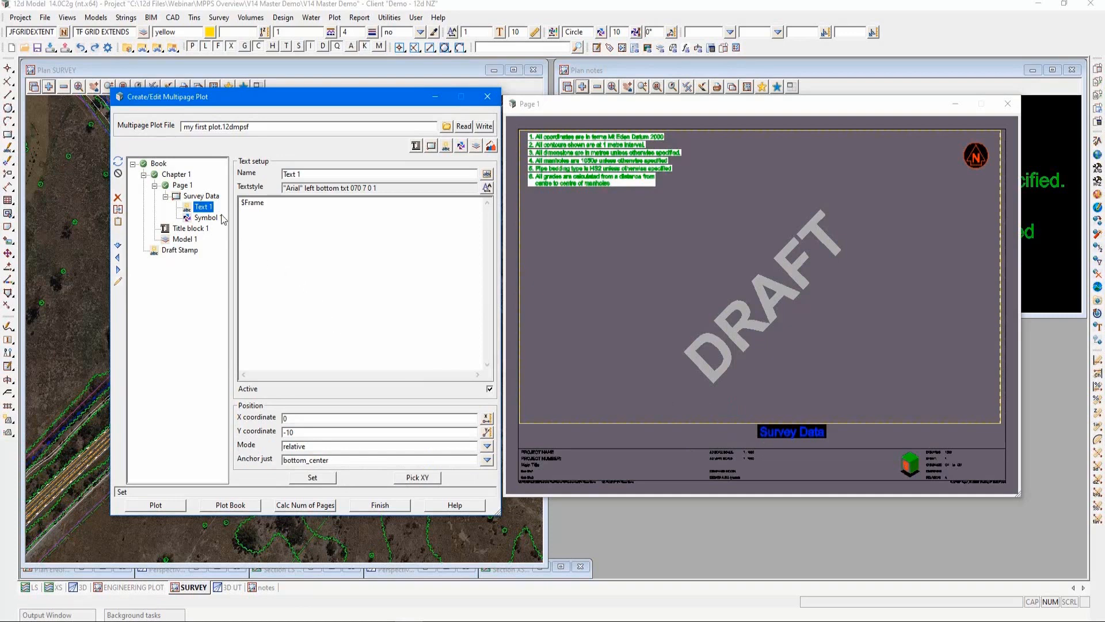
pyautogui.press('Return')
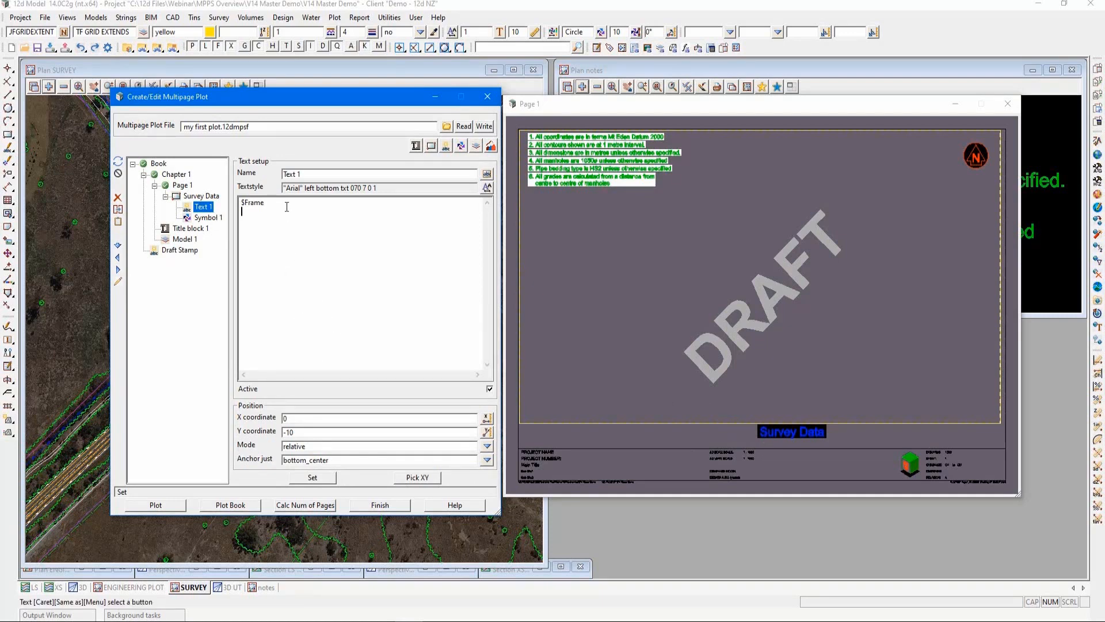
pyautogui.write('Scale 1:$scale')
pyautogui.click(320, 480)
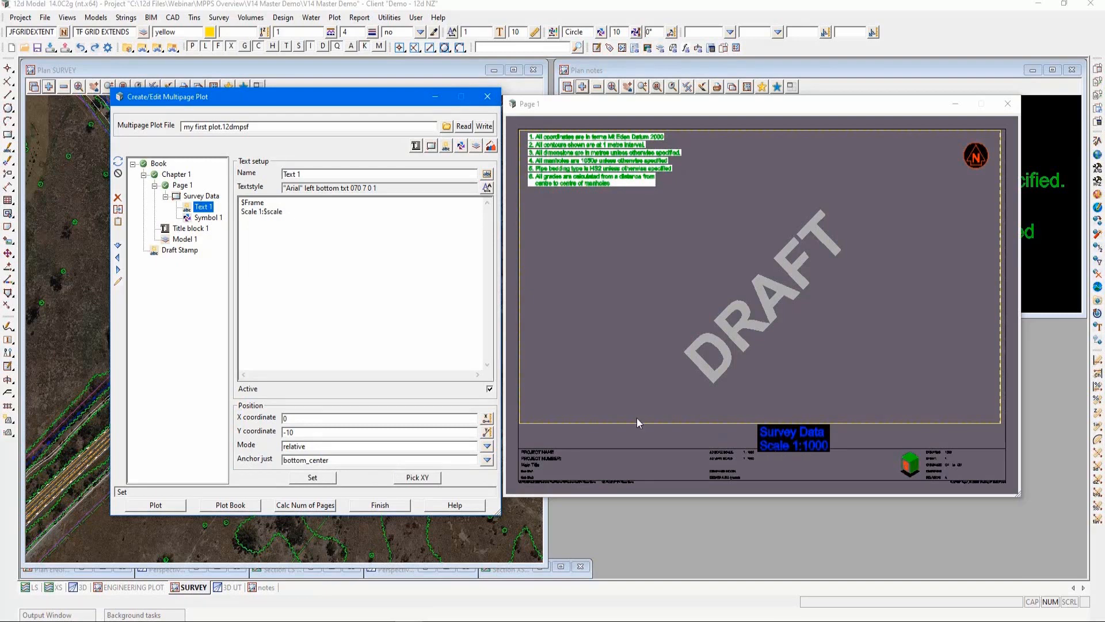
# Raise the lower edge of the Survey Data frame to a bottom margin of about 64
pyautogui.click(117, 282)
pyautogui.click(203, 196)
pyautogui.click(622, 397)
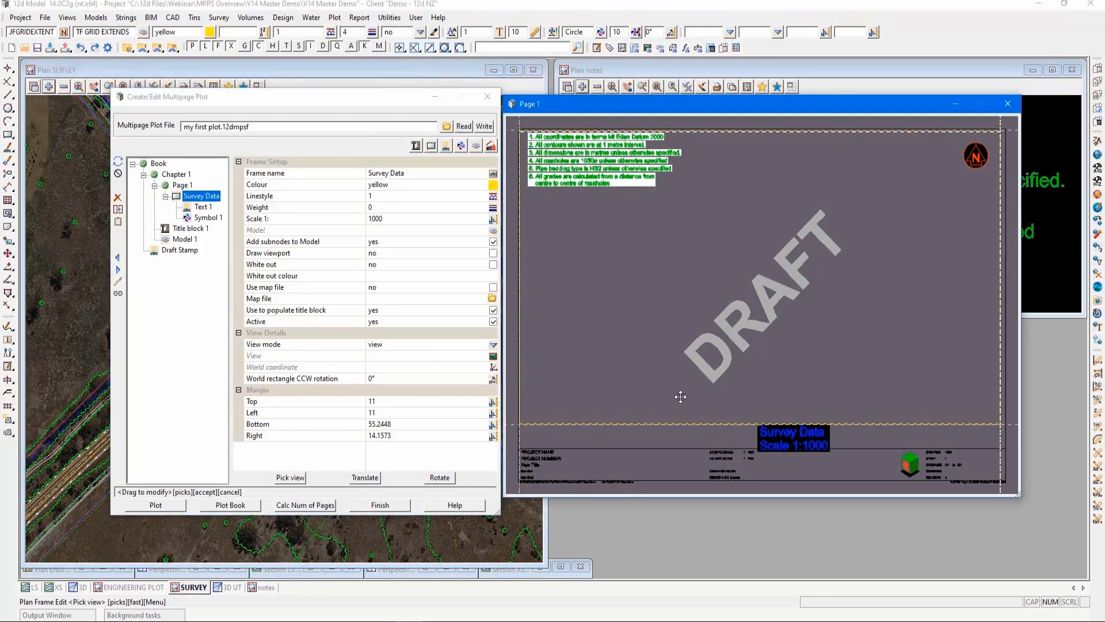
pyautogui.moveTo(759, 424); pyautogui.dragTo(759, 411)
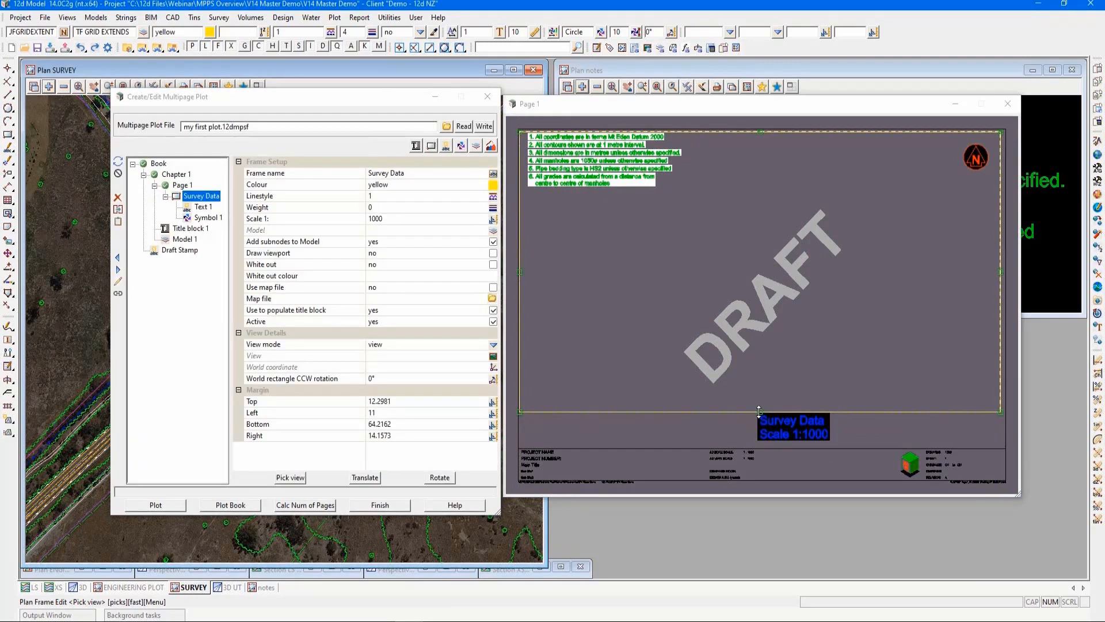
# Rename the Survey Data frame to Survey Plan and set its scale to 1:500
pyautogui.click(410, 174)
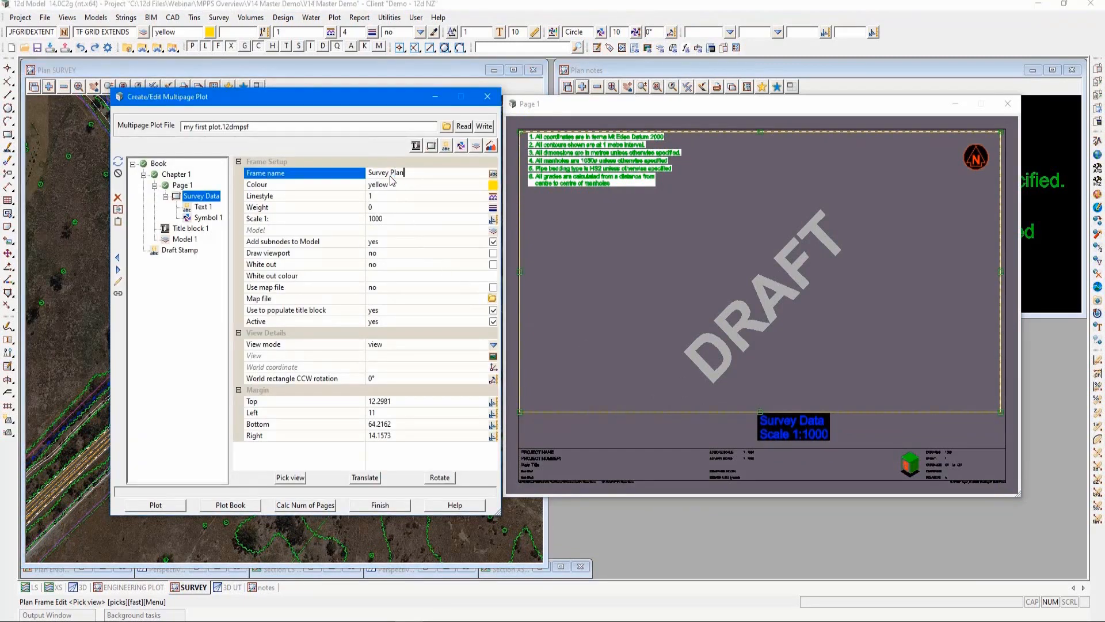
pyautogui.write('Plan')
pyautogui.press('Return')
pyautogui.click(357, 218)
pyautogui.write('500')
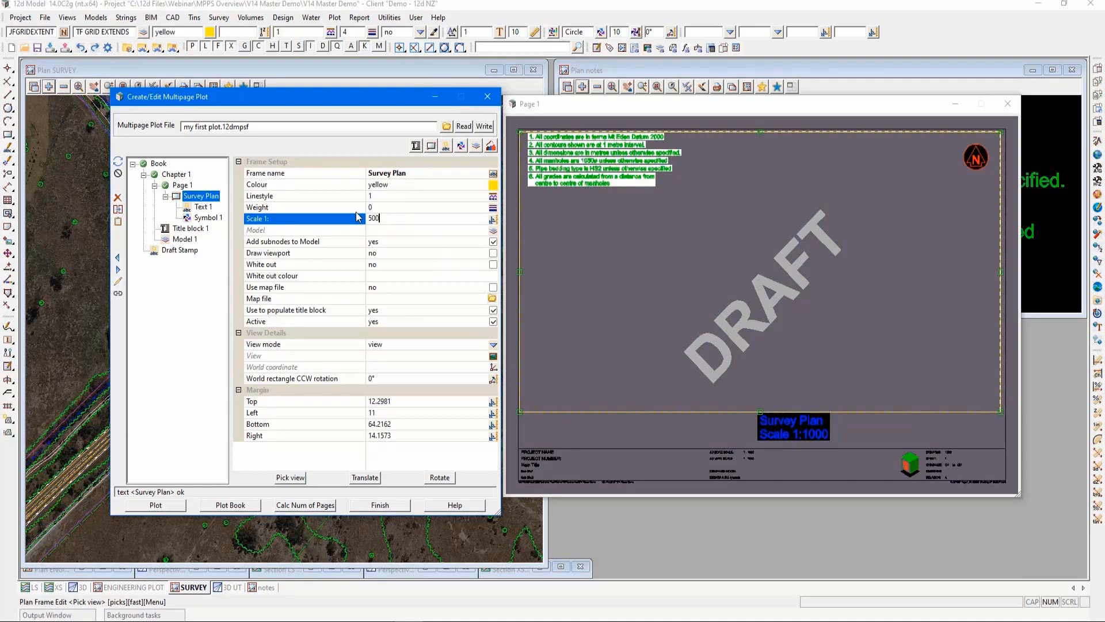
pyautogui.press('Return')
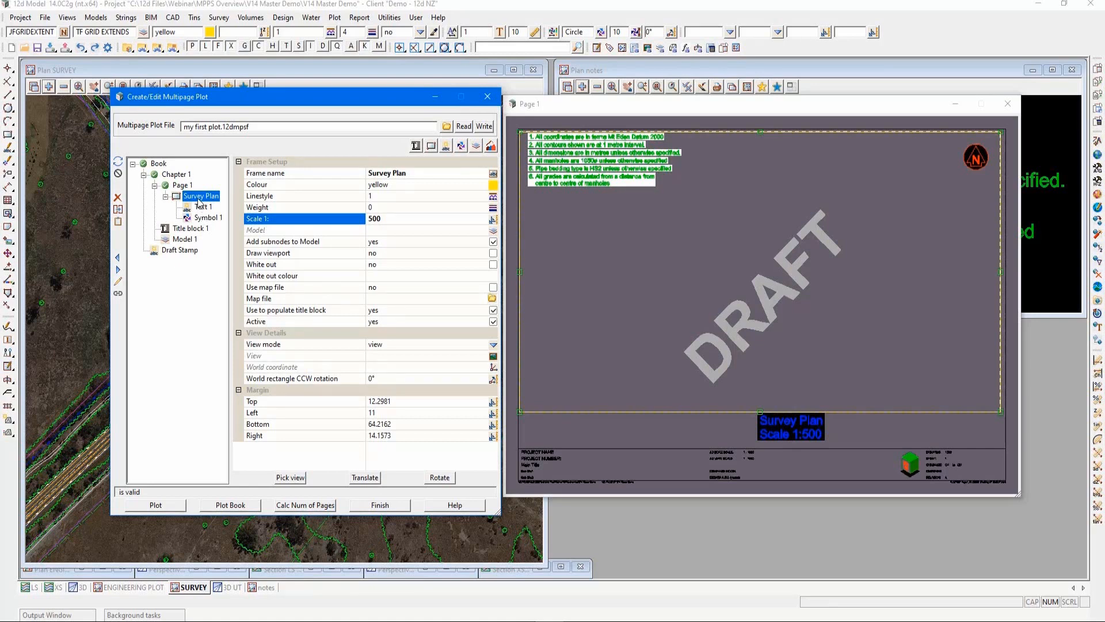
# Assign the SURVEY plan view to the Survey Plan frame and shift the displayed survey data up and to the left within it
pyautogui.click(432, 97)
pyautogui.click(434, 97)
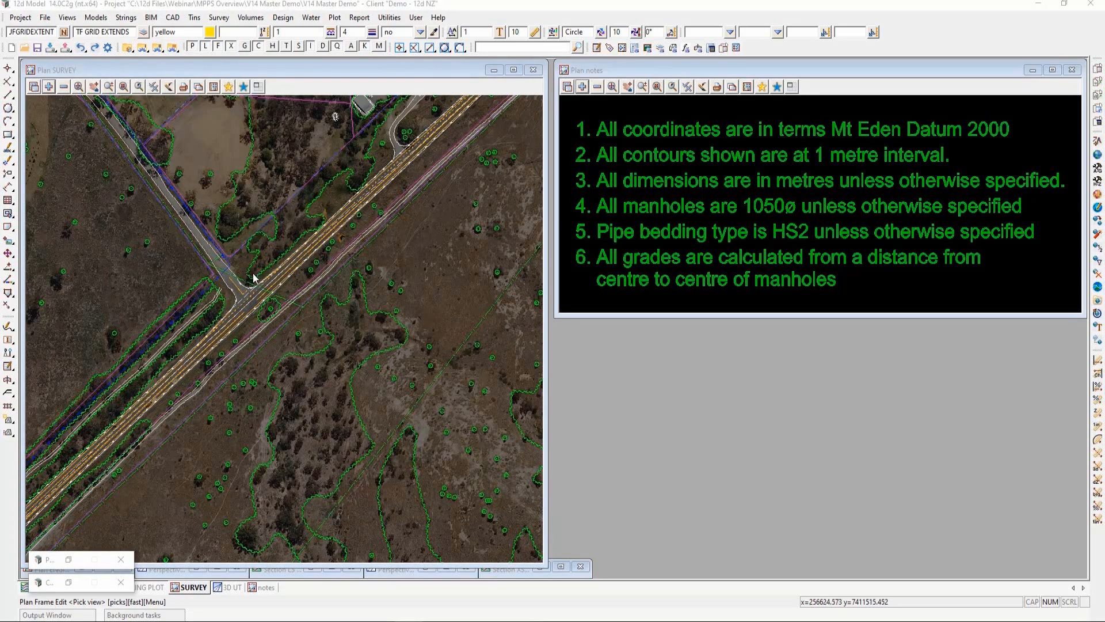
pyautogui.click(70, 560)
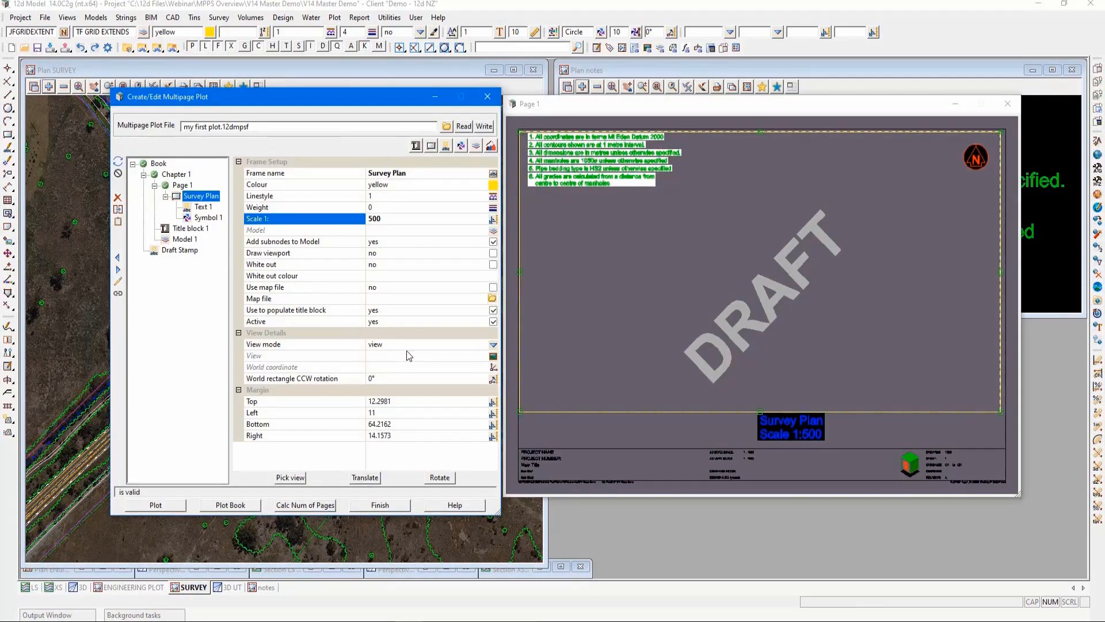
pyautogui.click(290, 478)
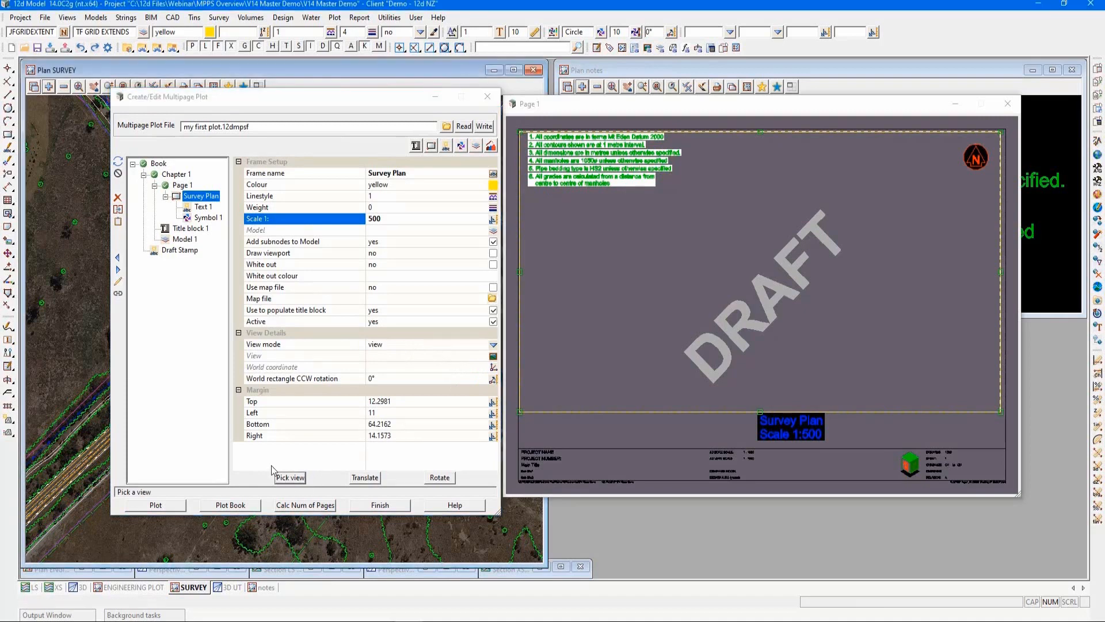
pyautogui.click(93, 421)
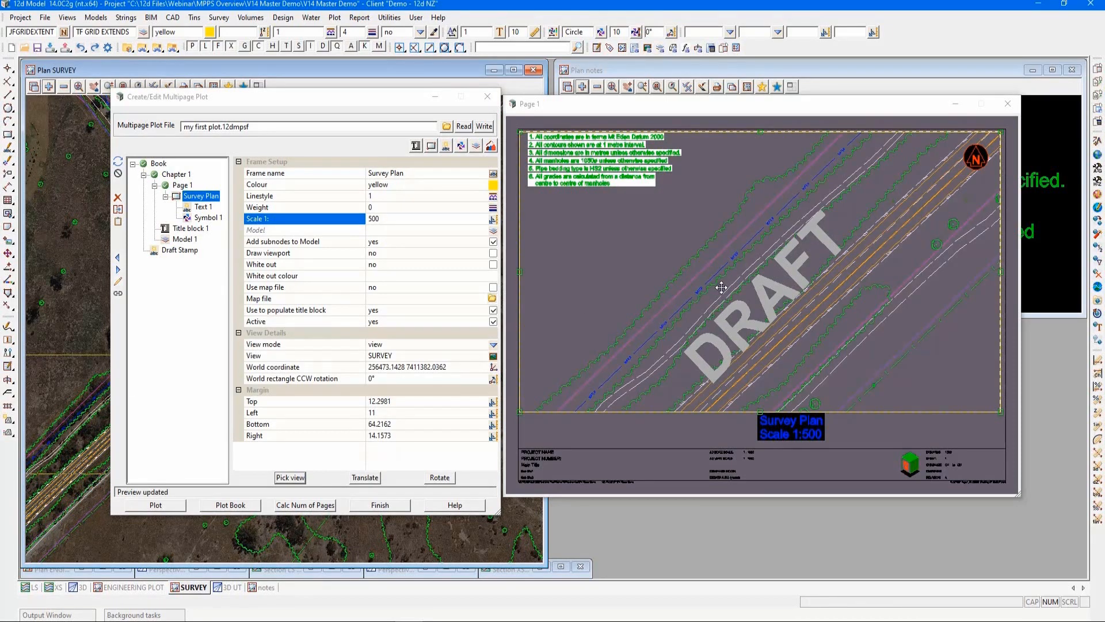
pyautogui.click(119, 294)
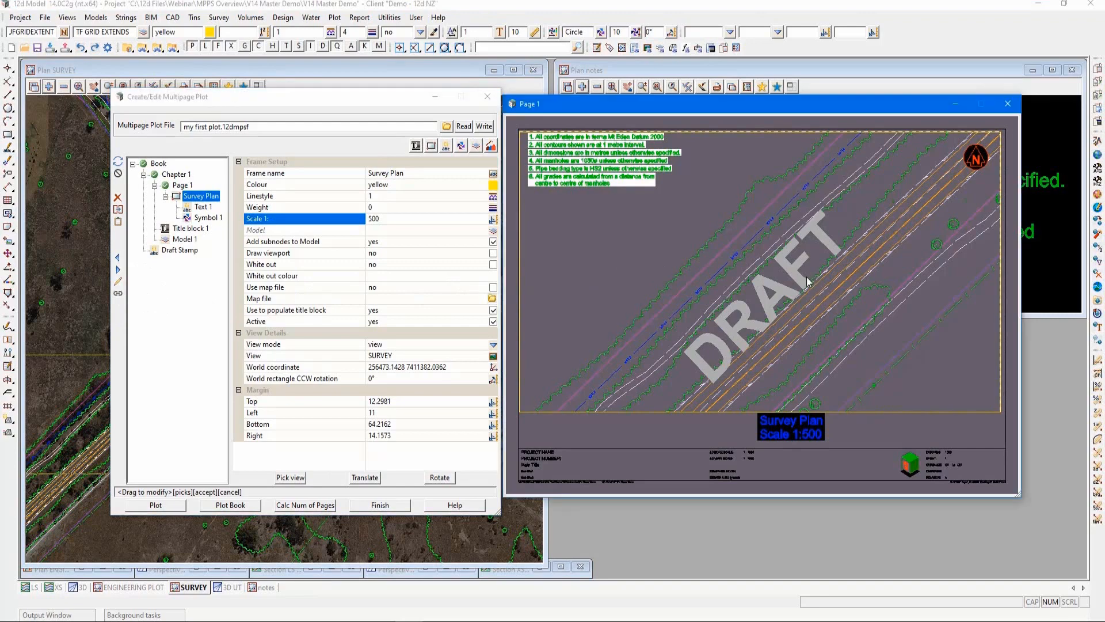
pyautogui.moveTo(808, 282); pyautogui.dragTo(736, 235)
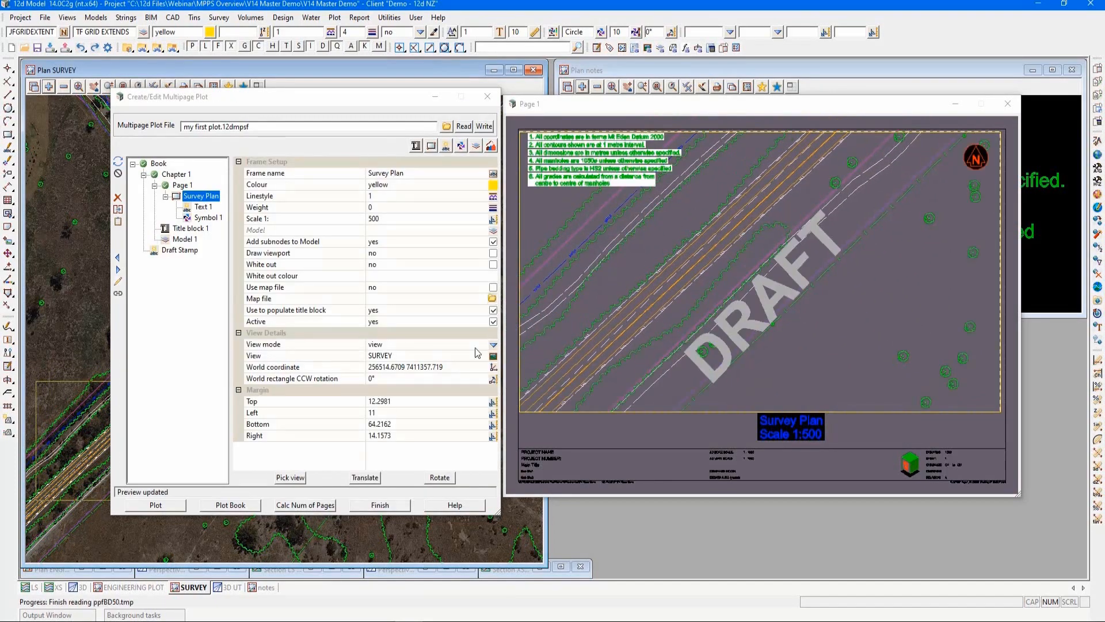
# Plot Page 1 to PDF, view the result in Adobe Acrobat Reader and return to 12d Model
pyautogui.click(164, 506)
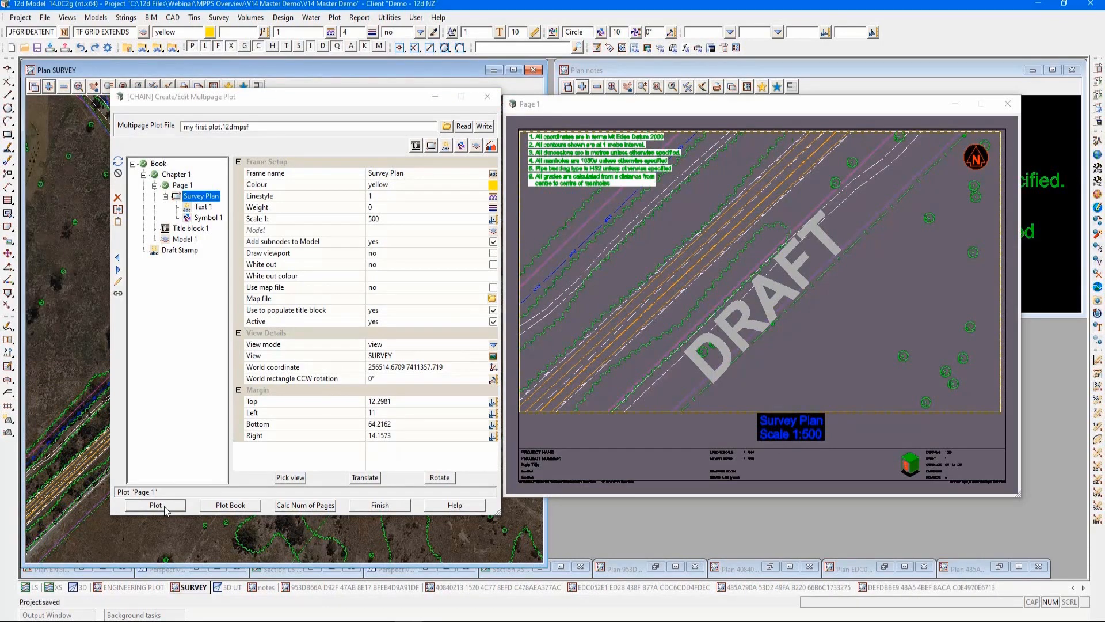
pyautogui.click(164, 507)
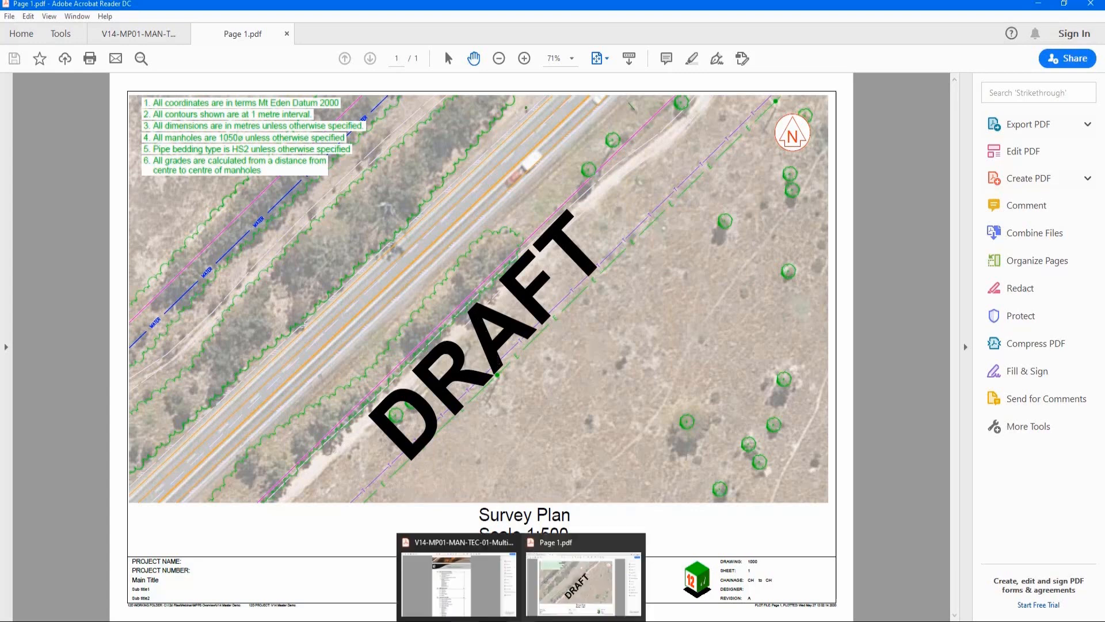
pyautogui.moveTo(407, 619)
pyautogui.click(409, 581)
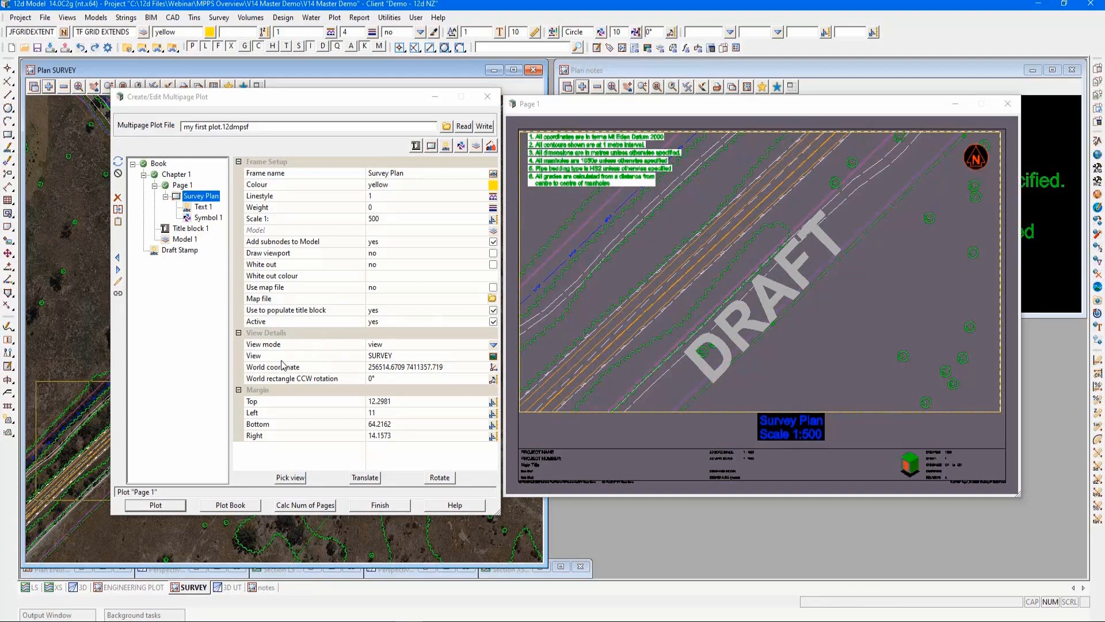
# Set the Survey Plan frame's world rectangle CCW rotation to 45° and return it to 0°
pyautogui.click(375, 380)
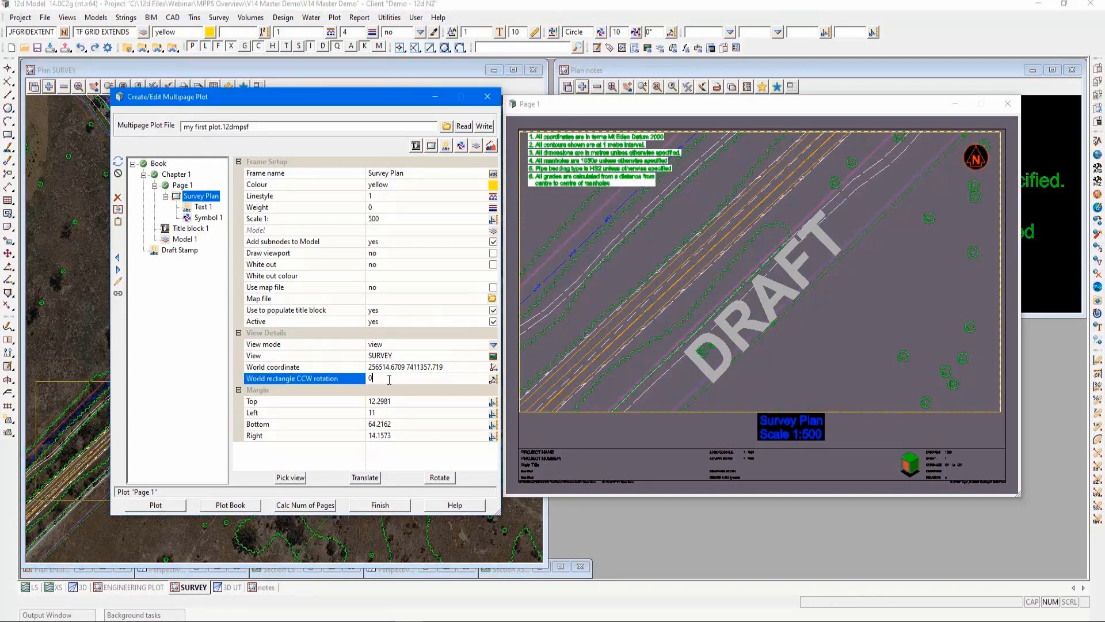
pyautogui.write('45')
pyautogui.press('Return')
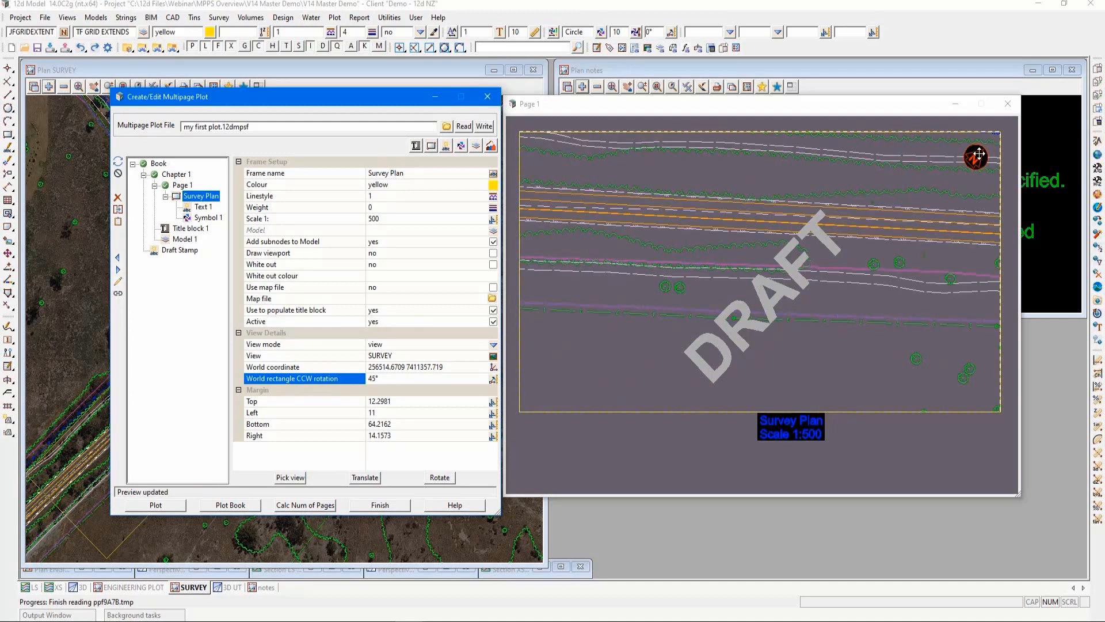
pyautogui.moveTo(397, 379); pyautogui.dragTo(325, 392)
pyautogui.write('0')
pyautogui.press('Return')
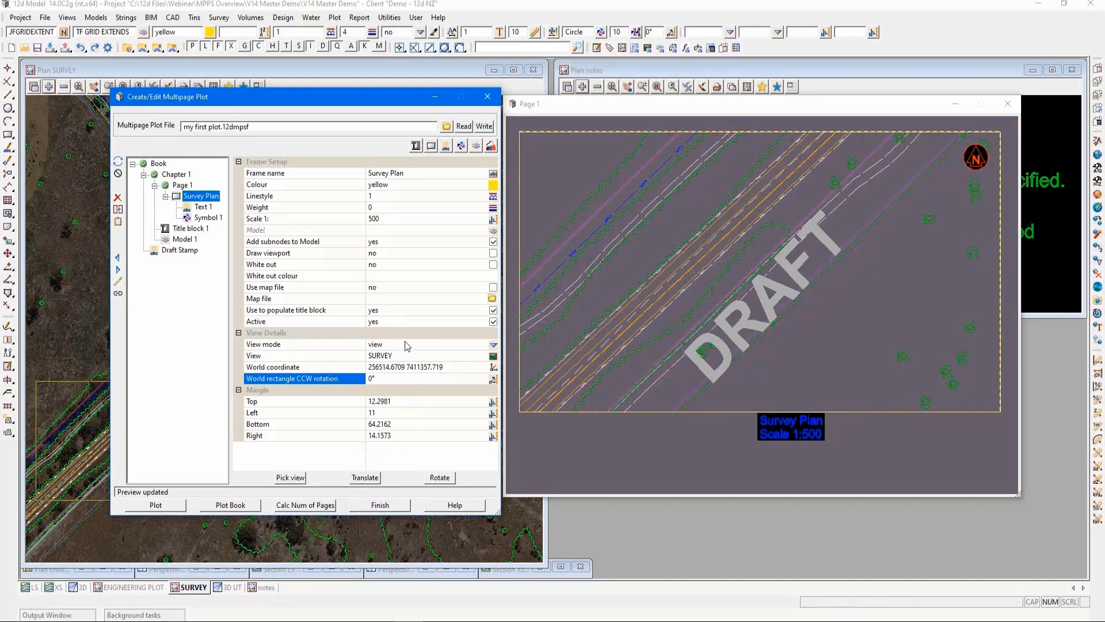
# Switch the frame's view mode to view_favourites with the PLOT DESIGN.12dvfplan favourite, and set its coordinate mode to from_frame
pyautogui.click(494, 345)
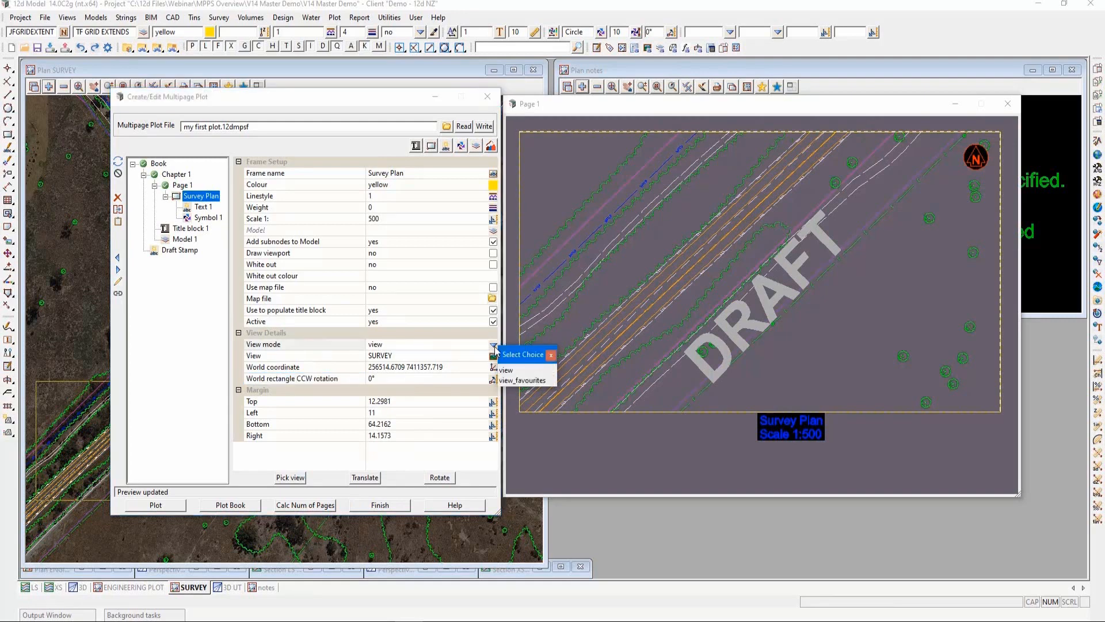
pyautogui.click(516, 382)
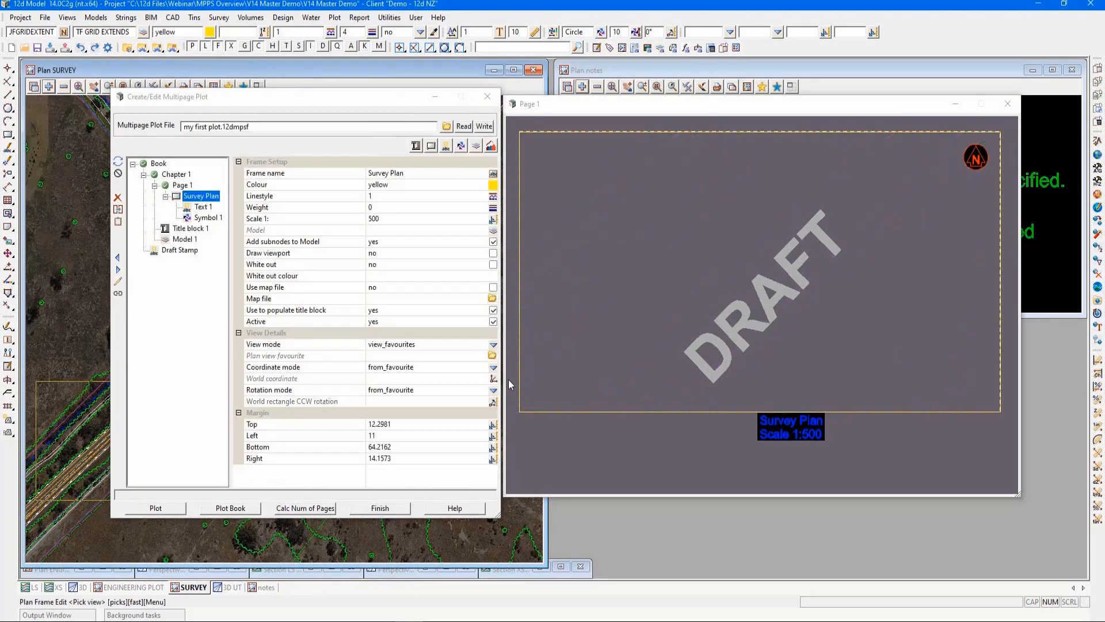
pyautogui.click(493, 356)
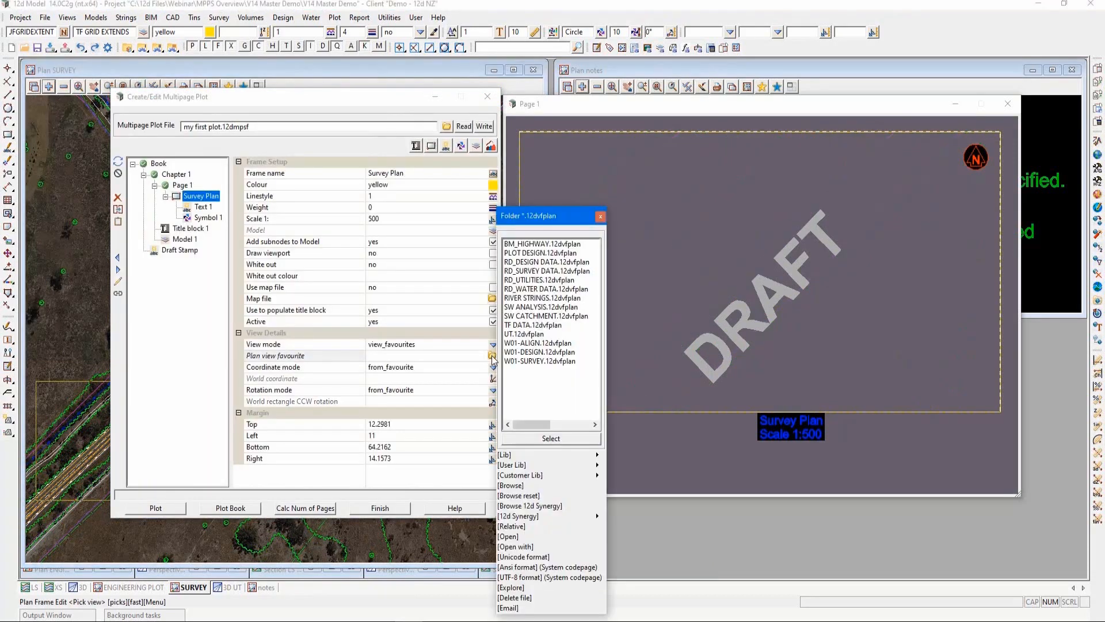
pyautogui.doubleClick(534, 253)
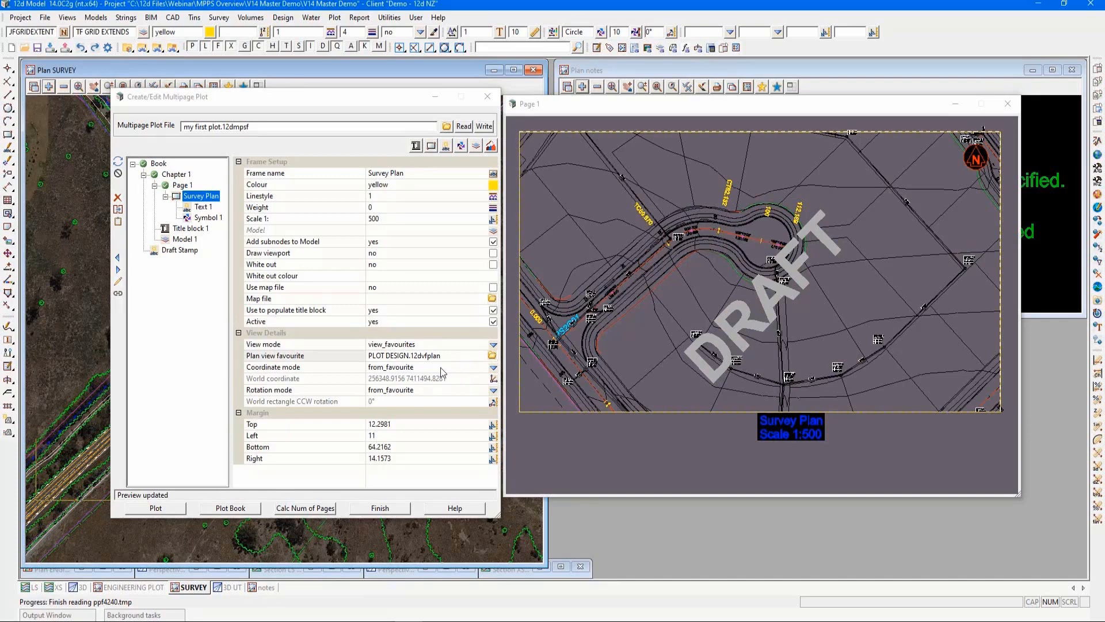
pyautogui.click(493, 367)
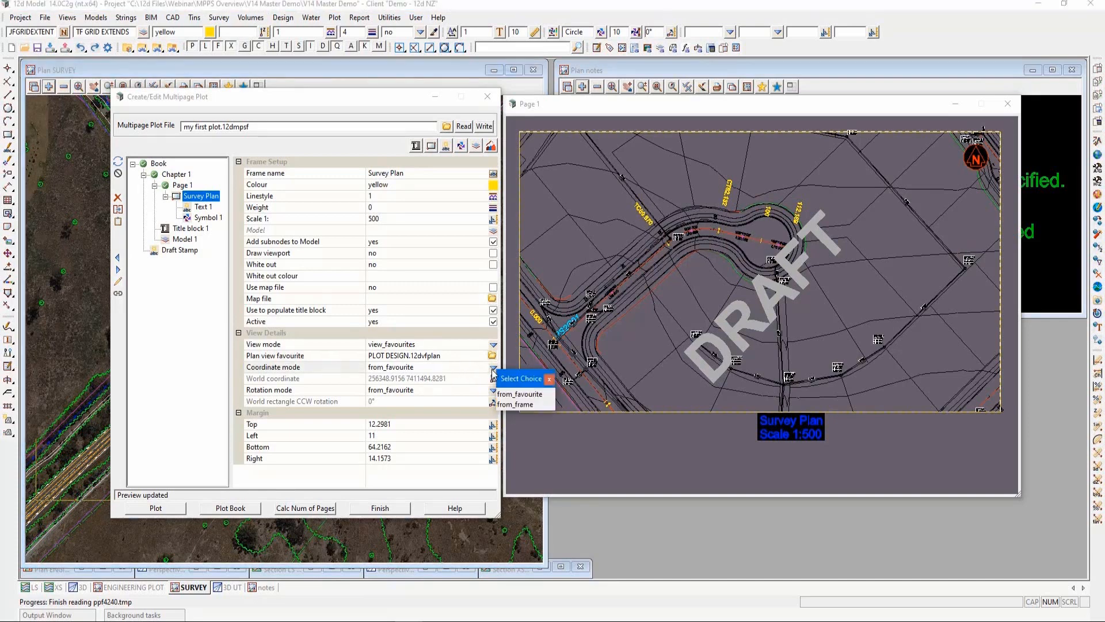
pyautogui.click(510, 408)
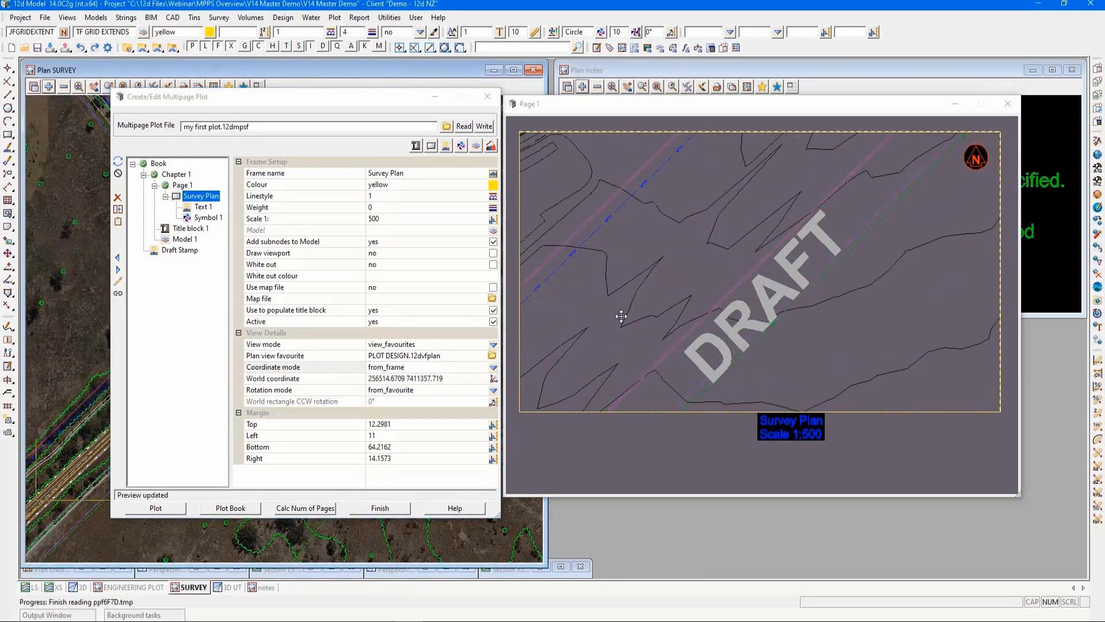
# Set the Survey Plan frame's scale to 1:1000 and shift its displayed design data down and to the right within it
pyautogui.click(318, 220)
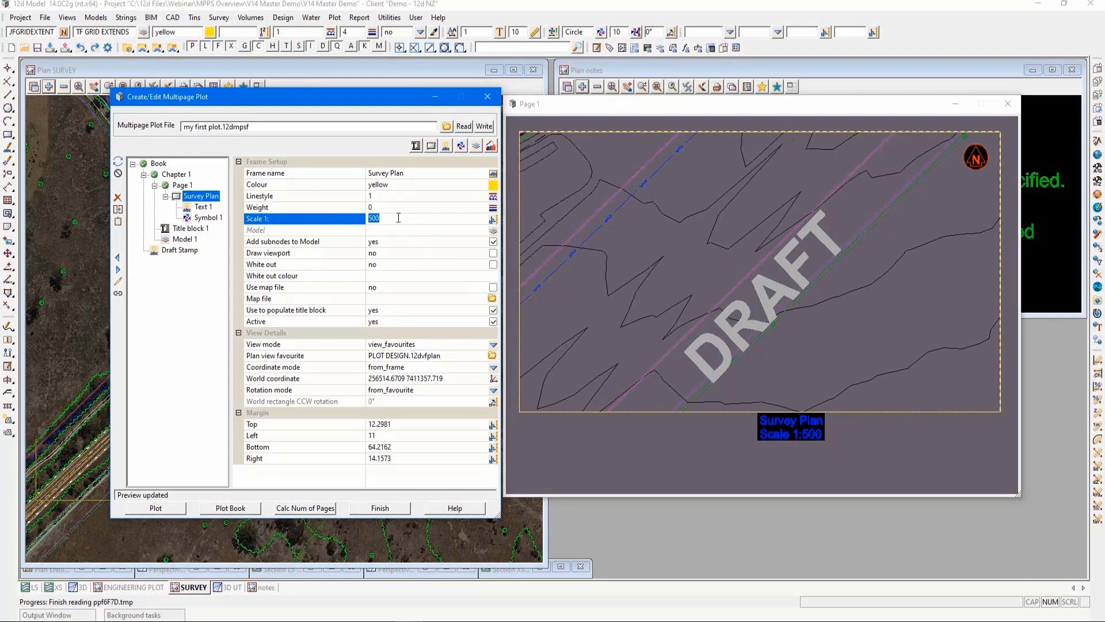
pyautogui.write('1000')
pyautogui.press('Return')
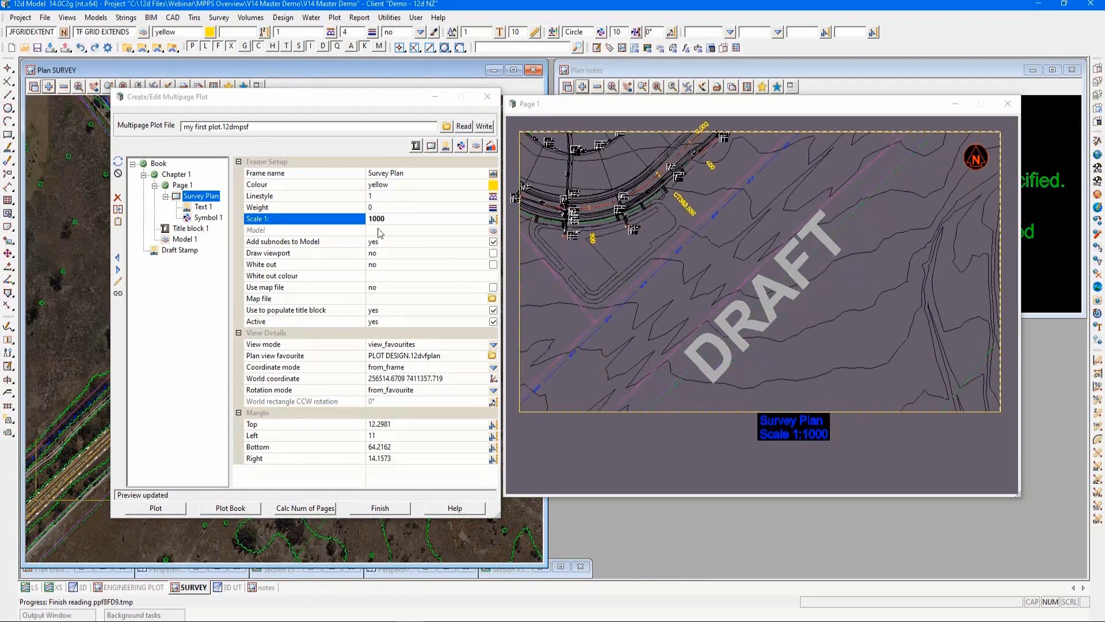
pyautogui.click(117, 293)
pyautogui.click(622, 196)
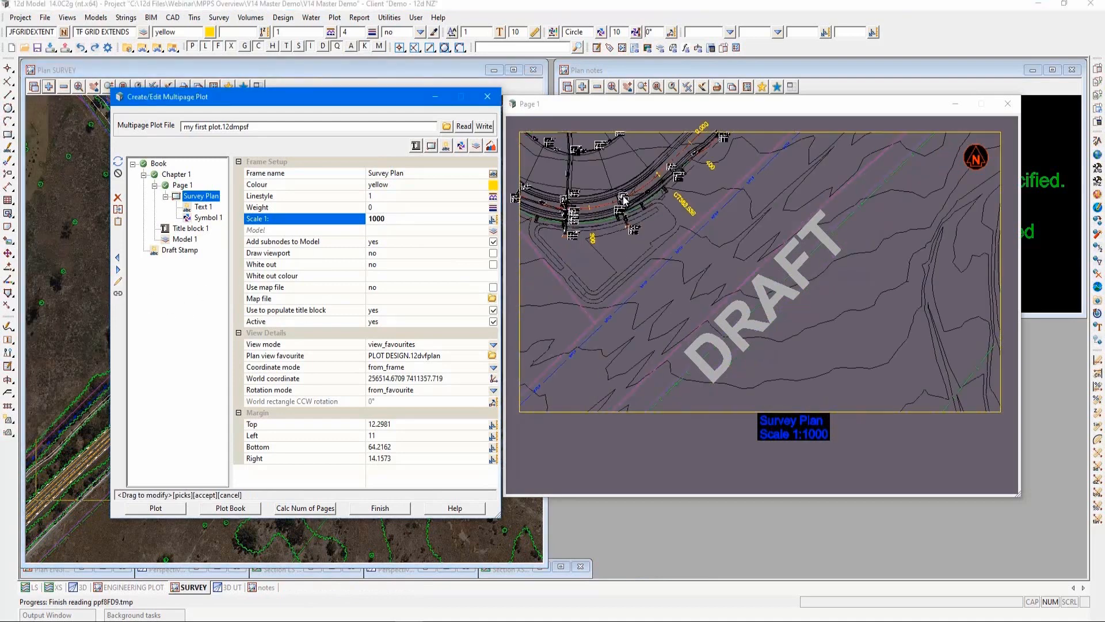
pyautogui.moveTo(665, 240); pyautogui.dragTo(805, 342)
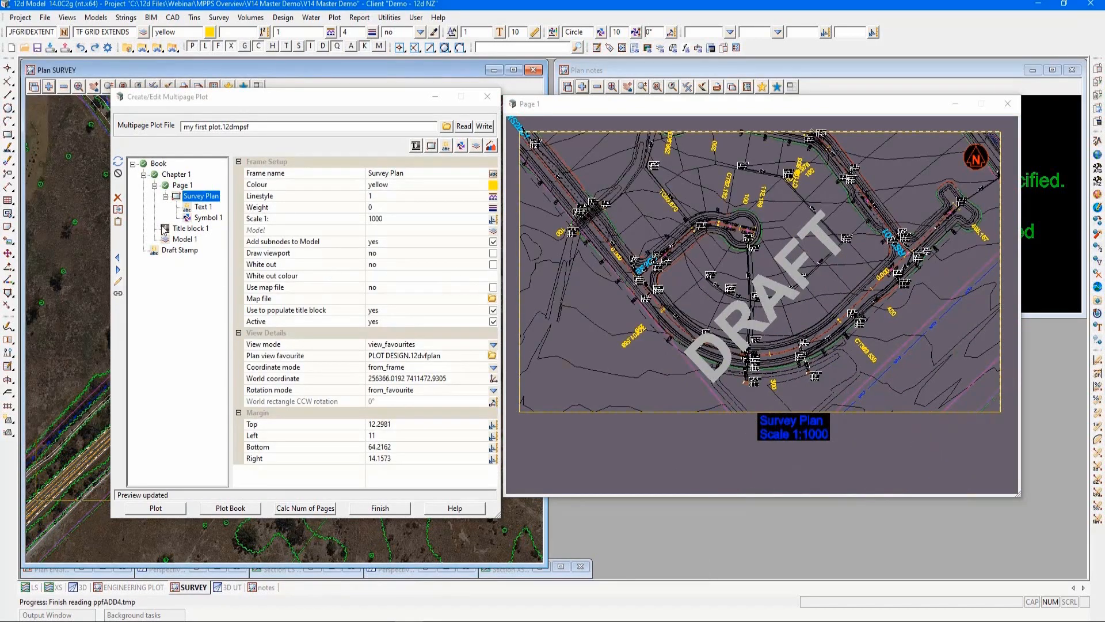
# Refresh the preview and switch the Survey Plan frame's view mode to view, showing the SURVEY view
pyautogui.click(119, 162)
pyautogui.click(205, 198)
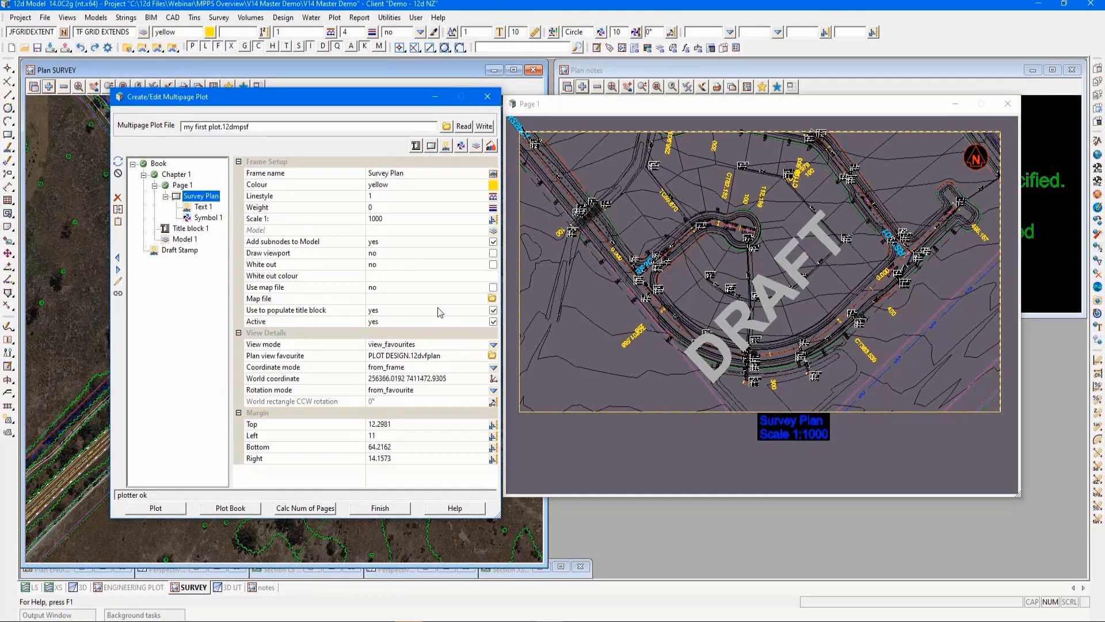
pyautogui.click(492, 345)
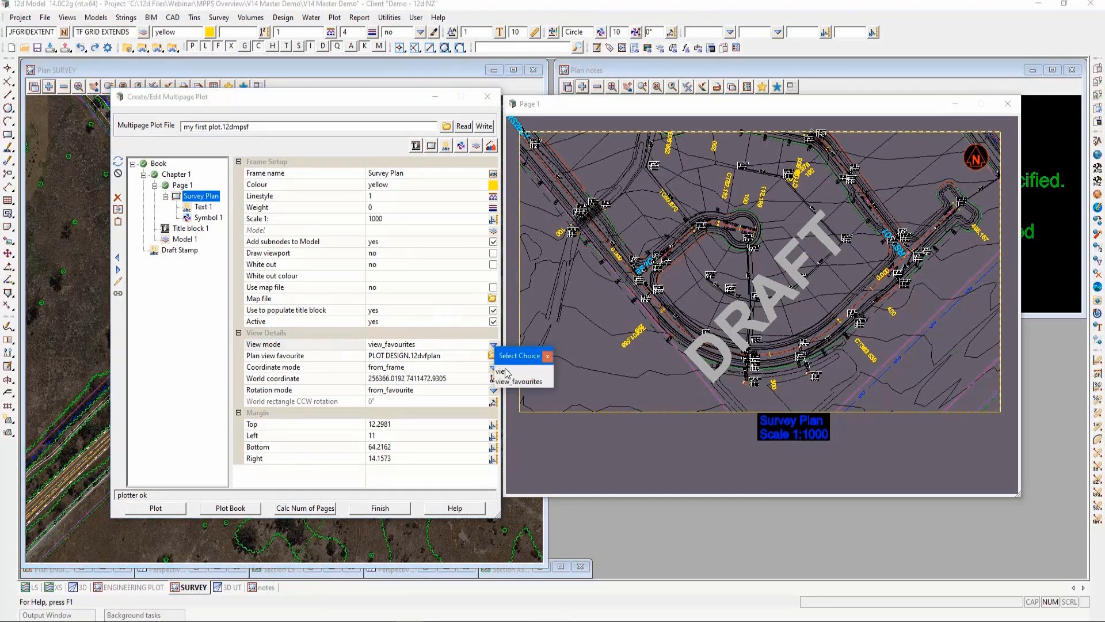
pyautogui.click(506, 372)
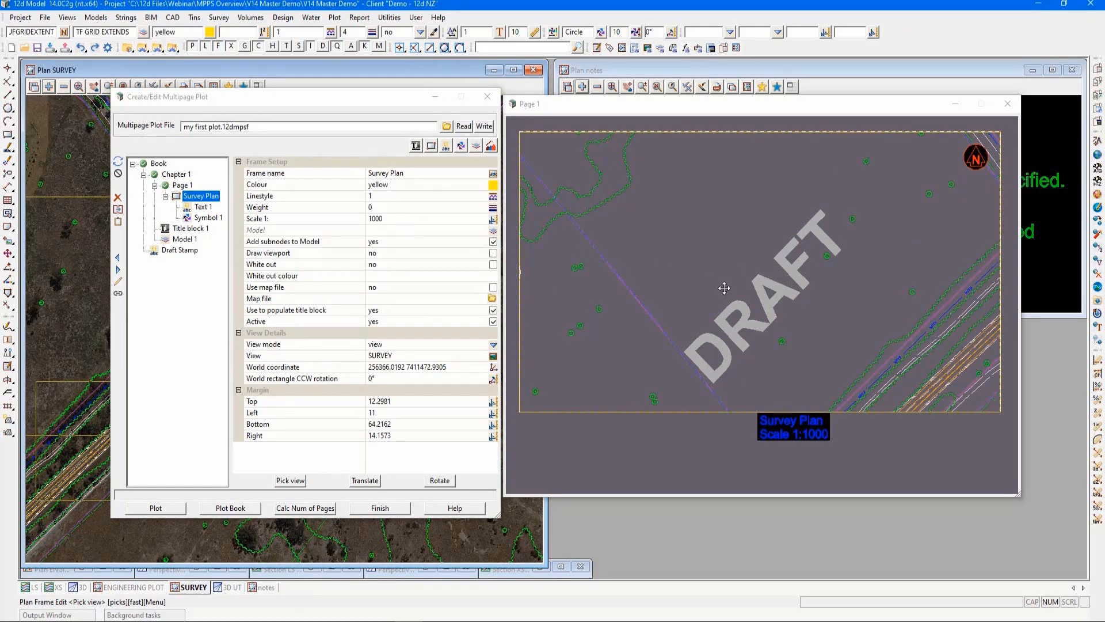
# Set Page 1's plotter type to PDF 50% 12d black string weight and its PDF file to Survey Sheet 1
pyautogui.click(188, 186)
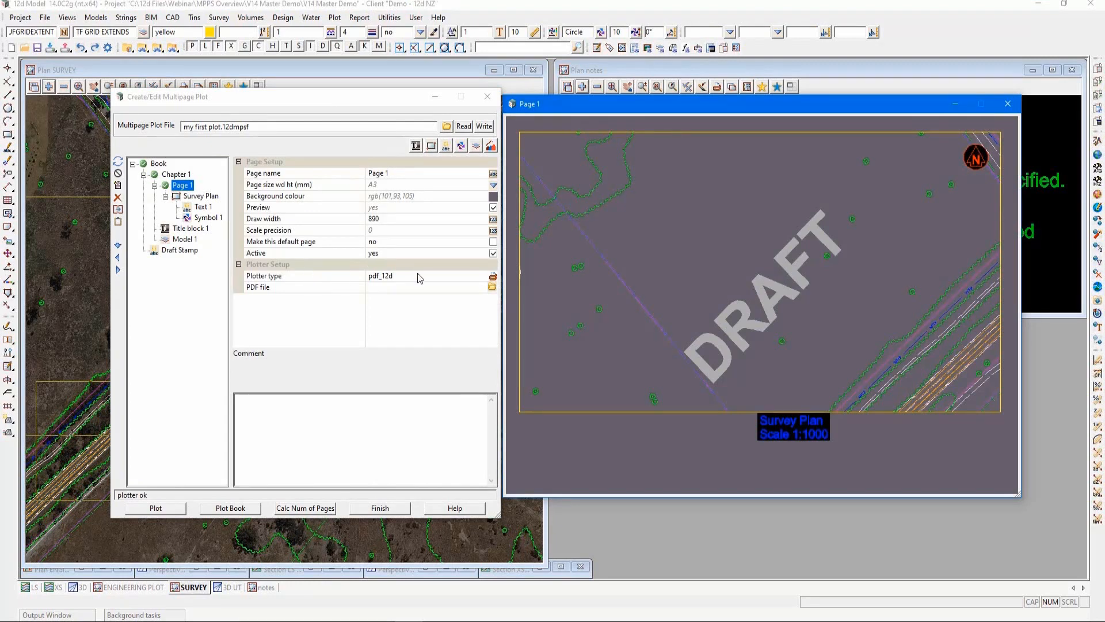
pyautogui.click(493, 277)
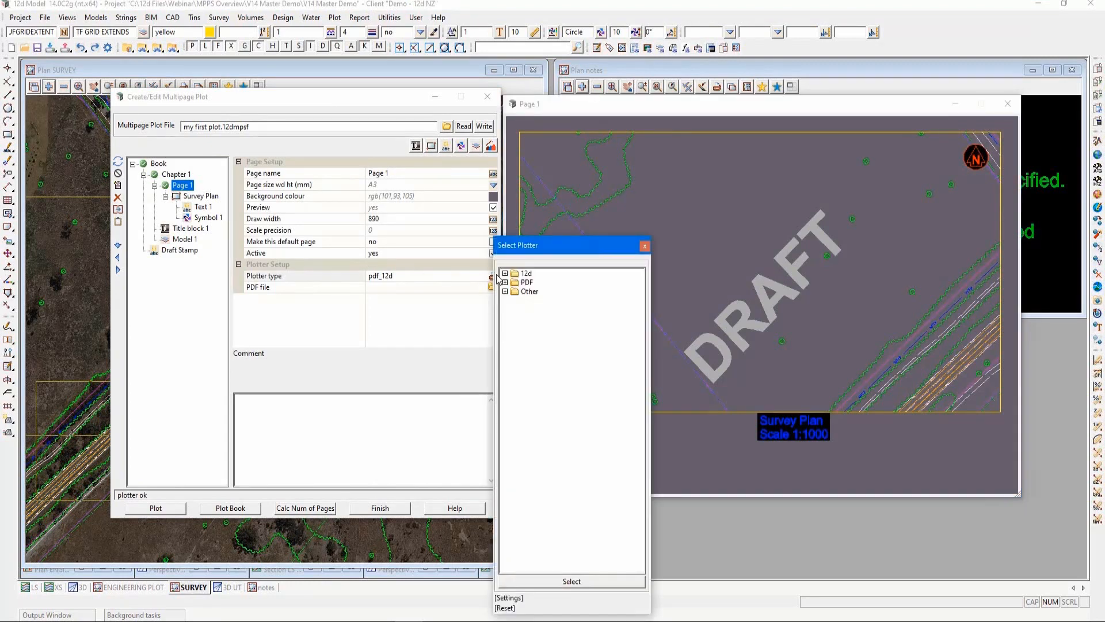
pyautogui.click(505, 274)
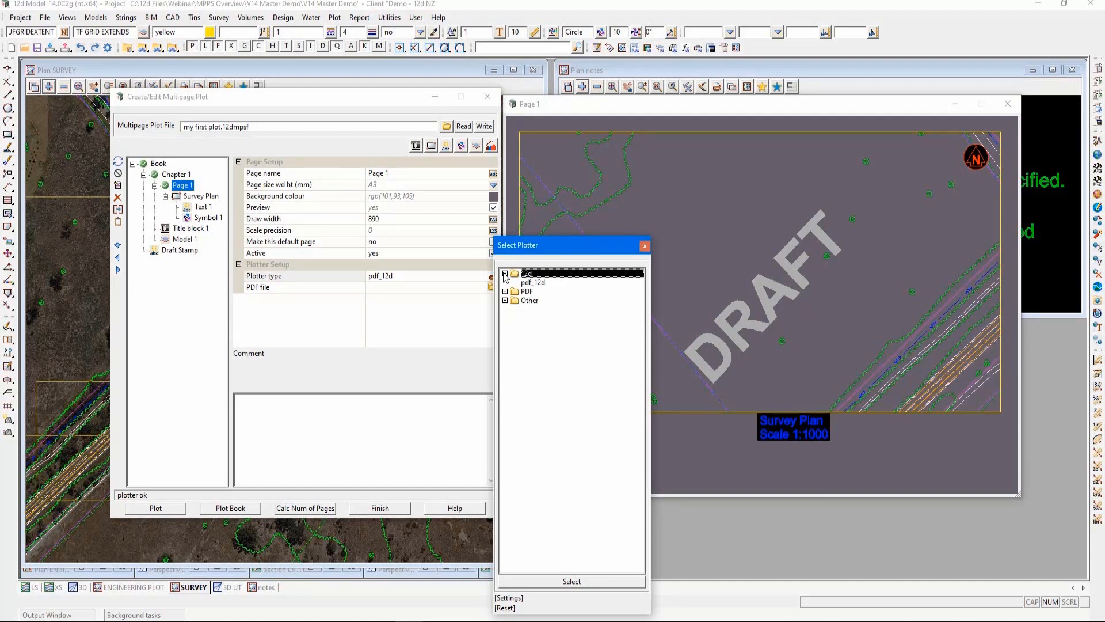
pyautogui.click(505, 273)
pyautogui.click(506, 282)
pyautogui.click(514, 300)
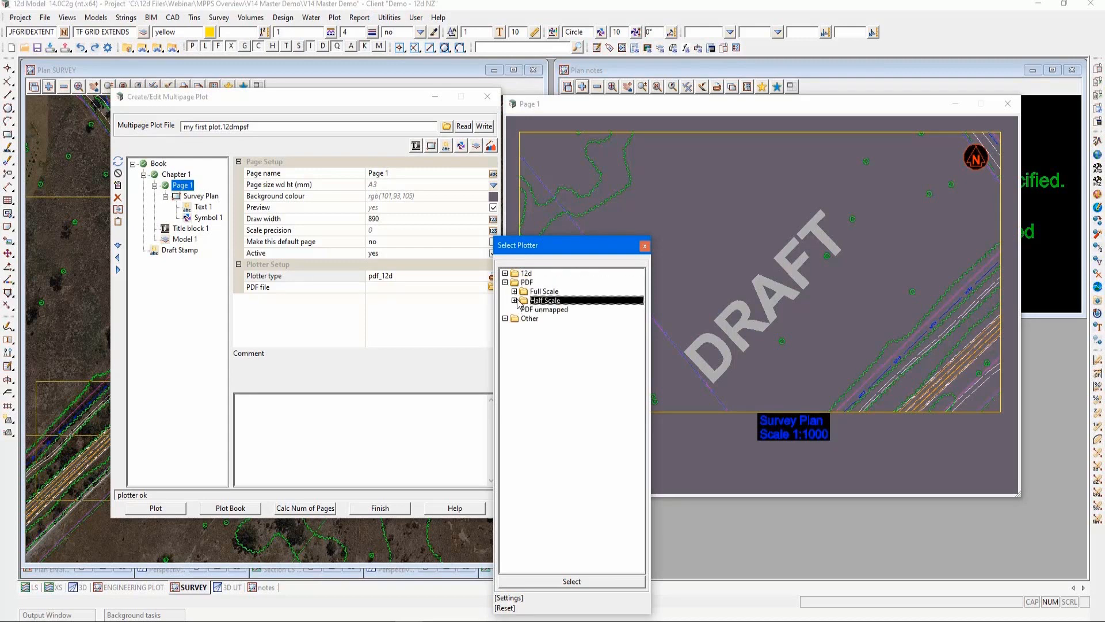
pyautogui.click(558, 319)
pyautogui.doubleClick(559, 319)
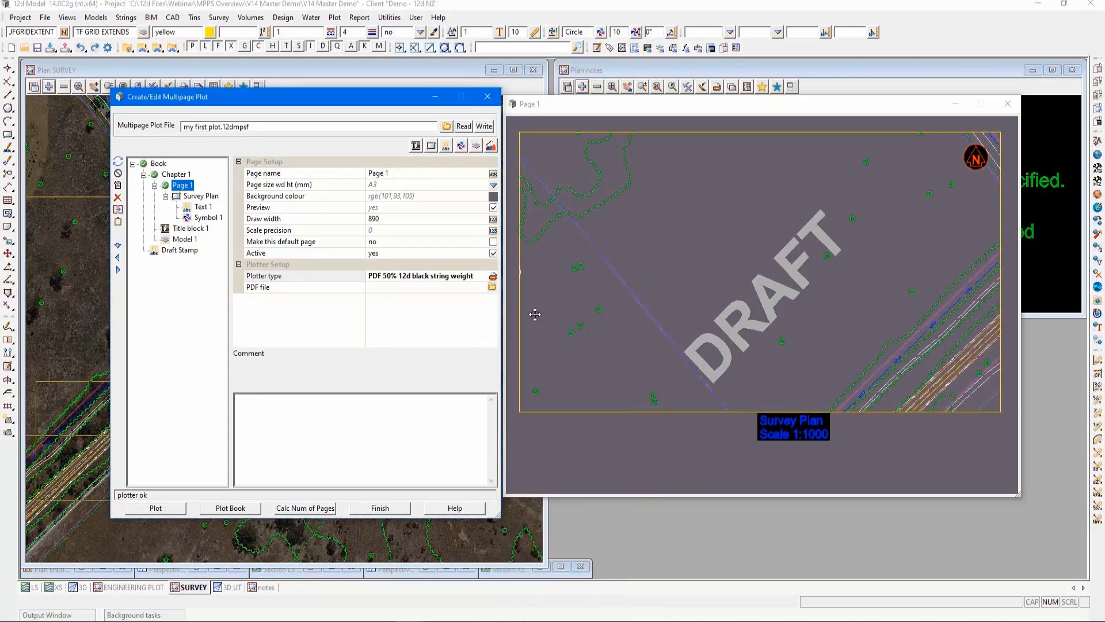
pyautogui.click(409, 290)
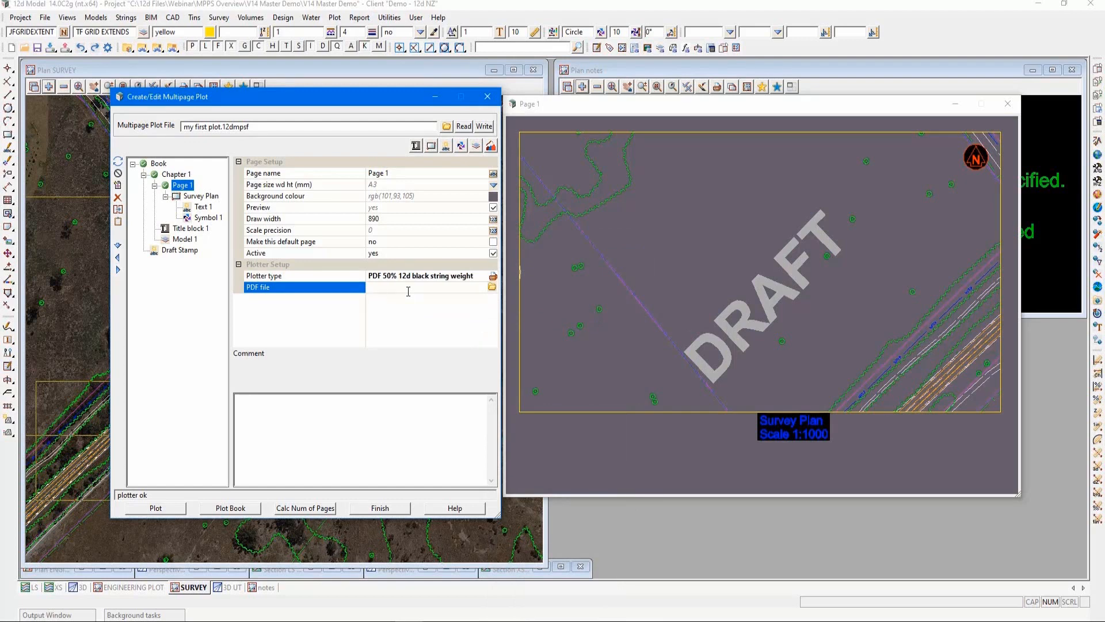
pyautogui.write('Survey Sheet 1')
# Save the configuration over my first plot.12dmpsf, and plot Page 1 to PDF, closing the PDF viewer after checking it
pyautogui.click(485, 126)
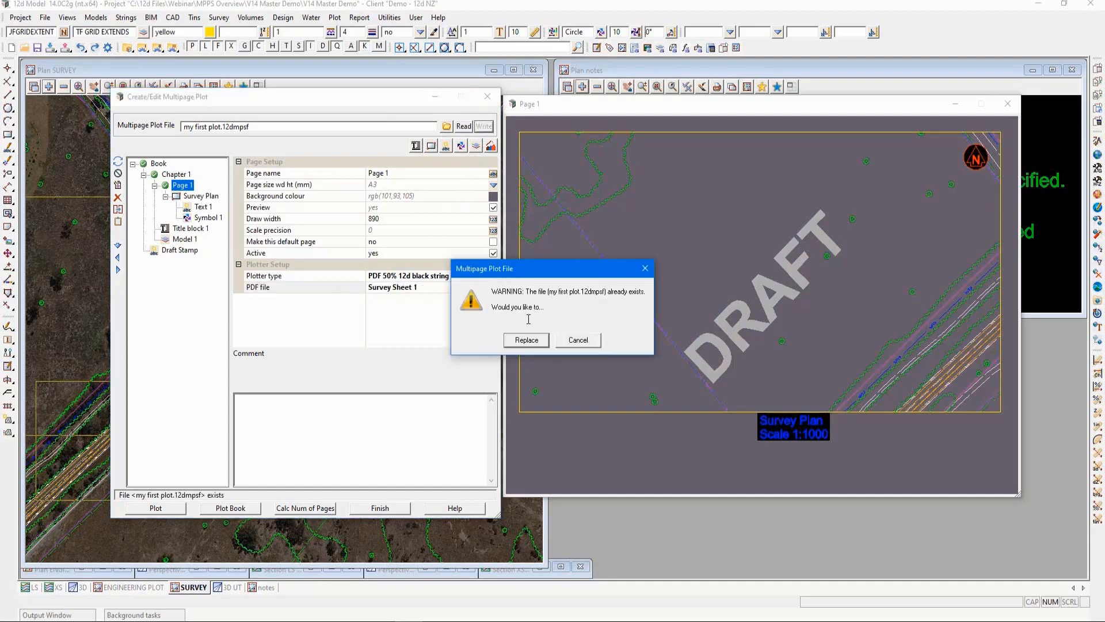
pyautogui.click(536, 339)
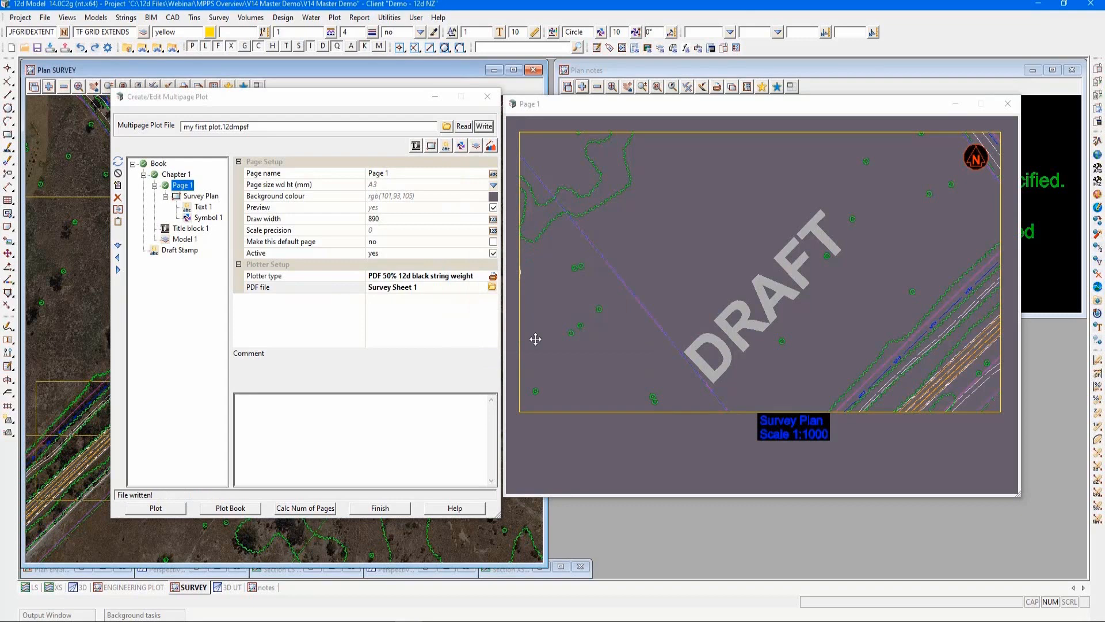
pyautogui.click(173, 511)
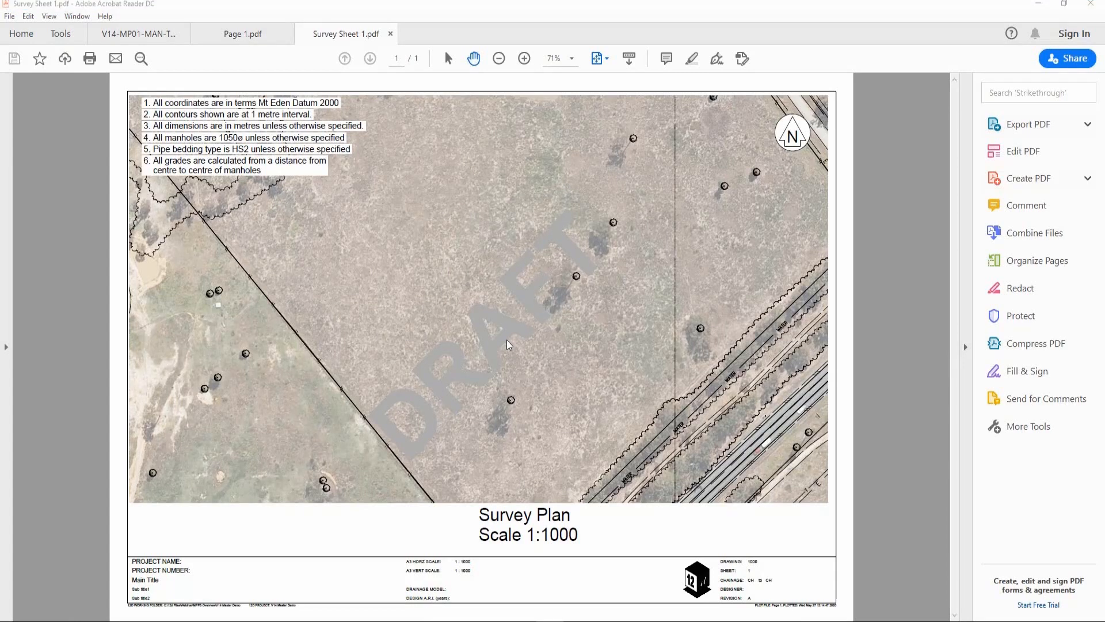
pyautogui.click(1090, 3)
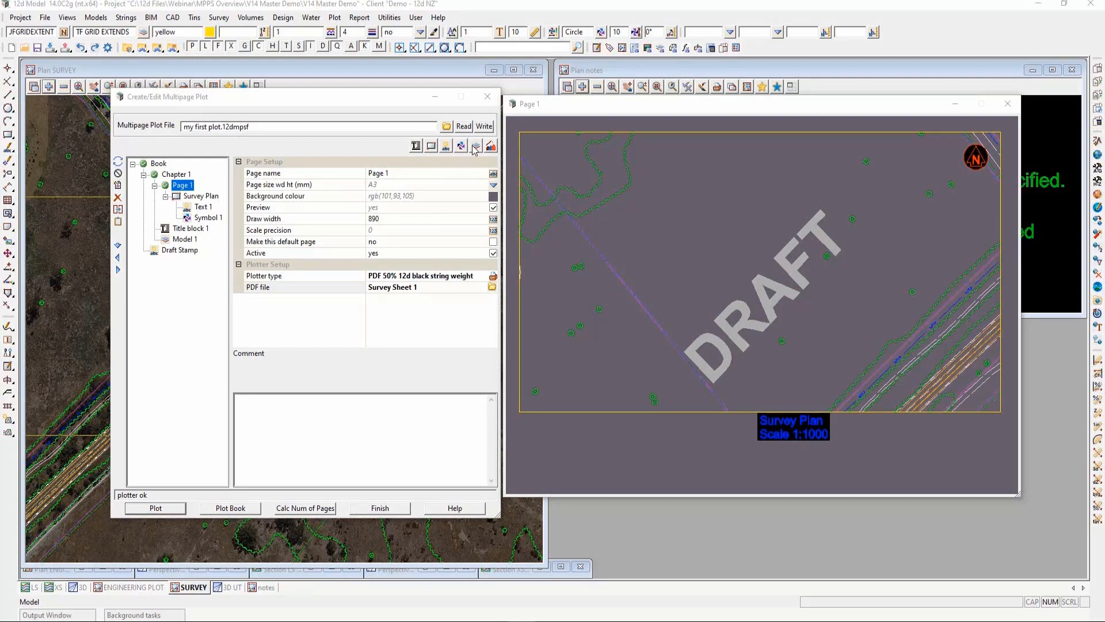
# Examine the available frame types, special chapter types and plotting commands without adding anything
pyautogui.click(432, 151)
pyautogui.click(432, 151)
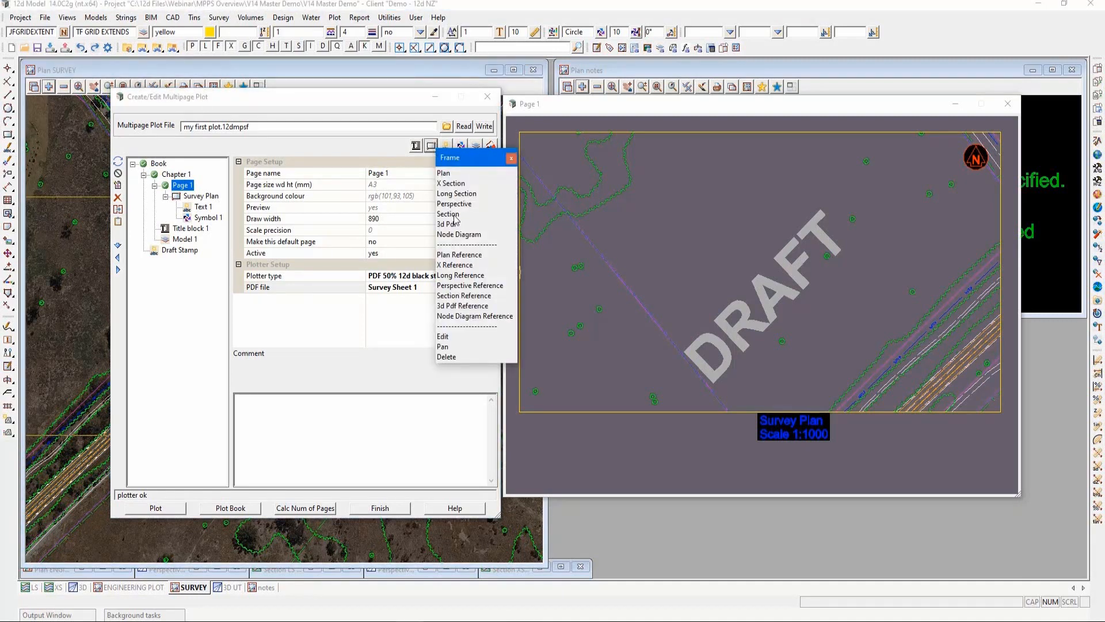
pyautogui.click(510, 158)
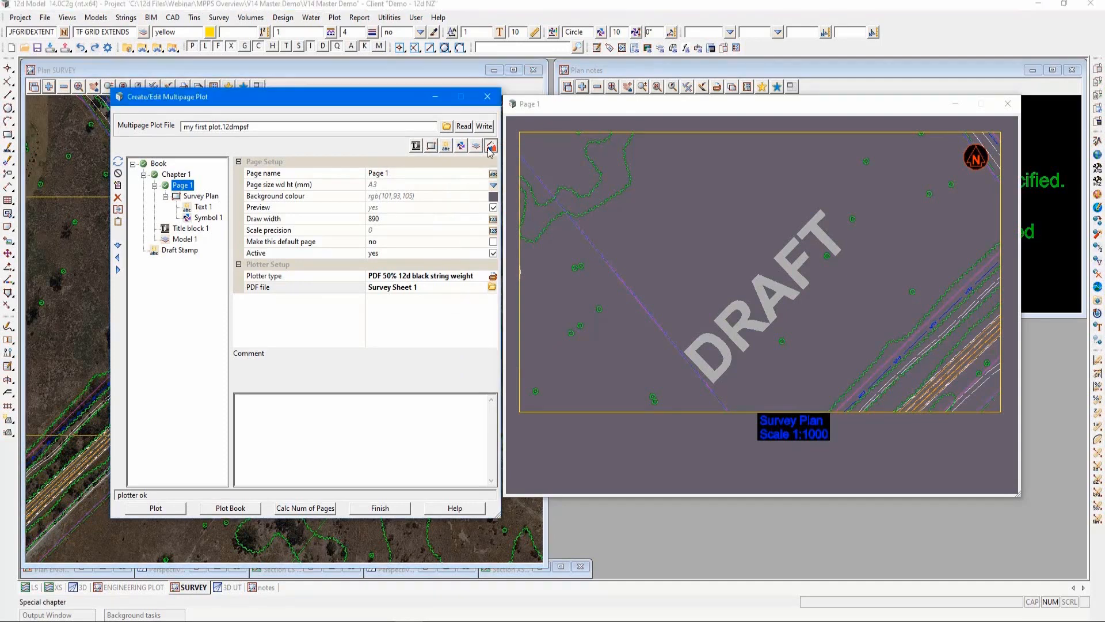
pyautogui.click(491, 147)
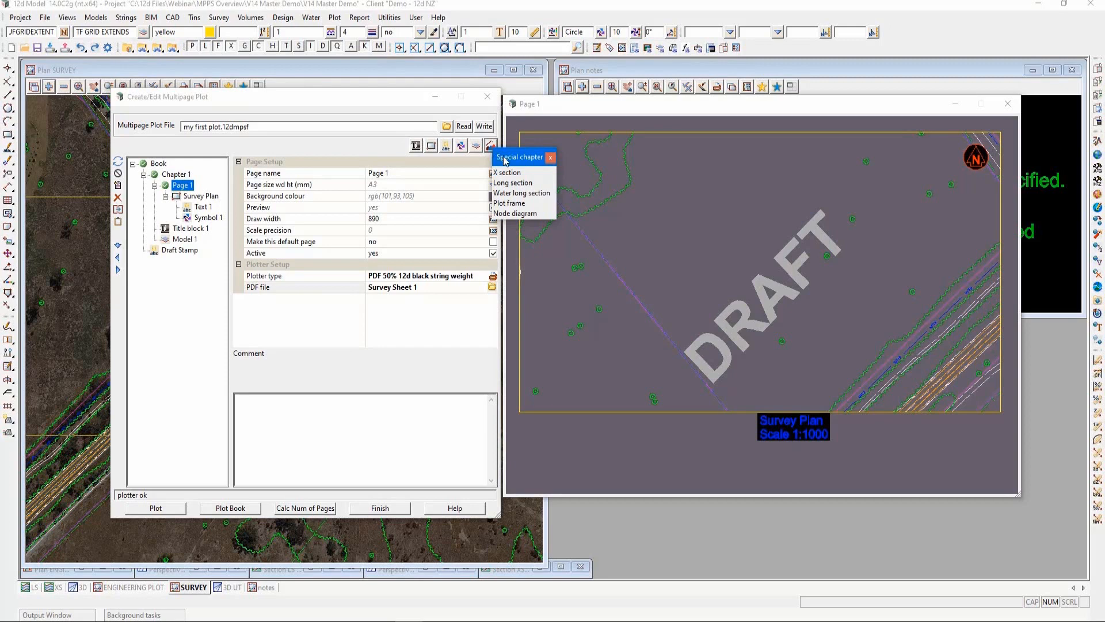
pyautogui.click(550, 158)
pyautogui.click(335, 20)
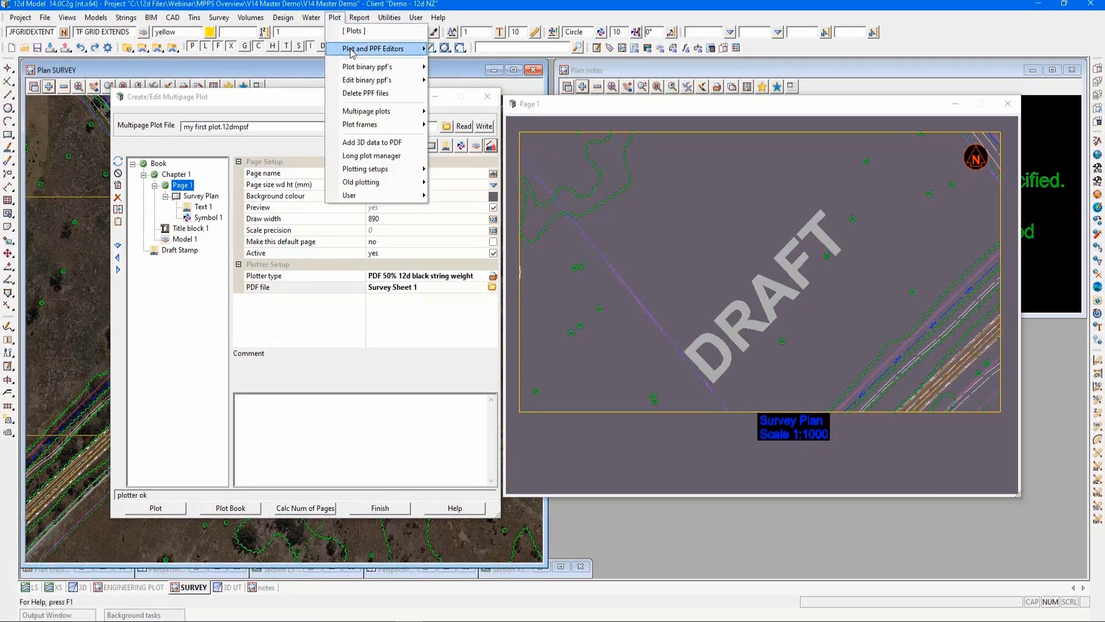
pyautogui.moveTo(374, 48)
pyautogui.press('Escape')
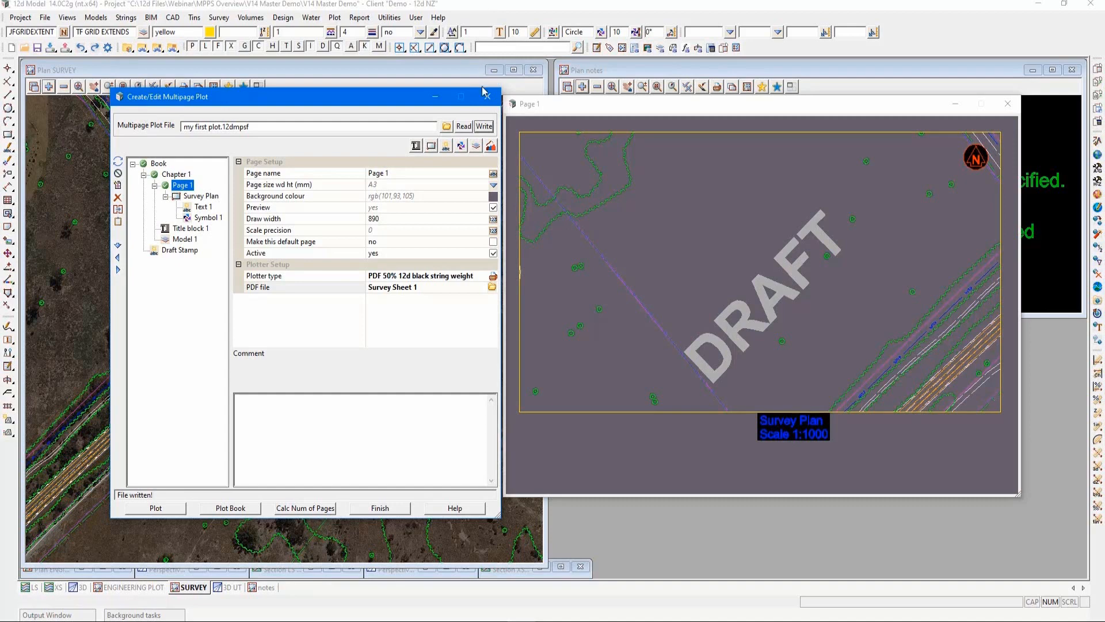
# Save the plot book over the existing my first plot.12dmpsf and close the multipage plot editor, keeping the configuration
pyautogui.click(484, 126)
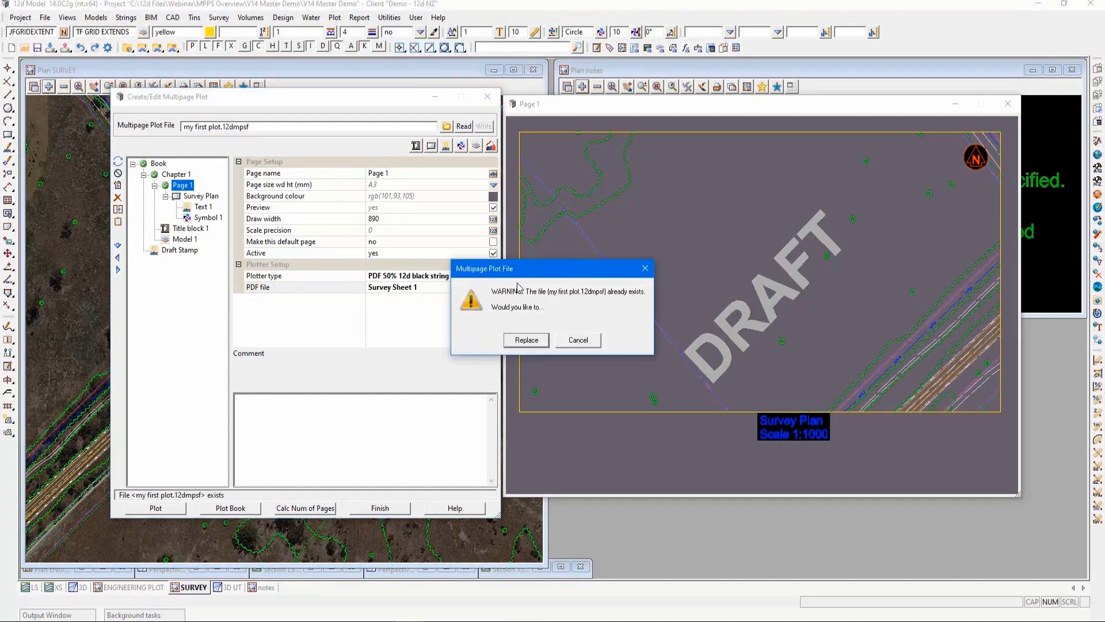
pyautogui.click(527, 339)
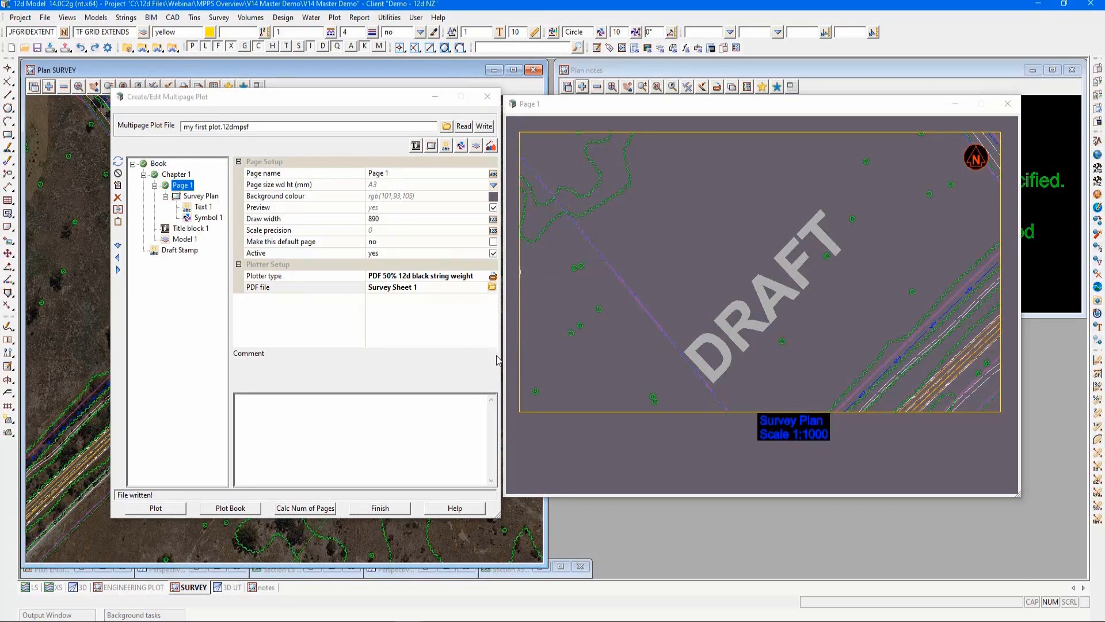
pyautogui.click(380, 508)
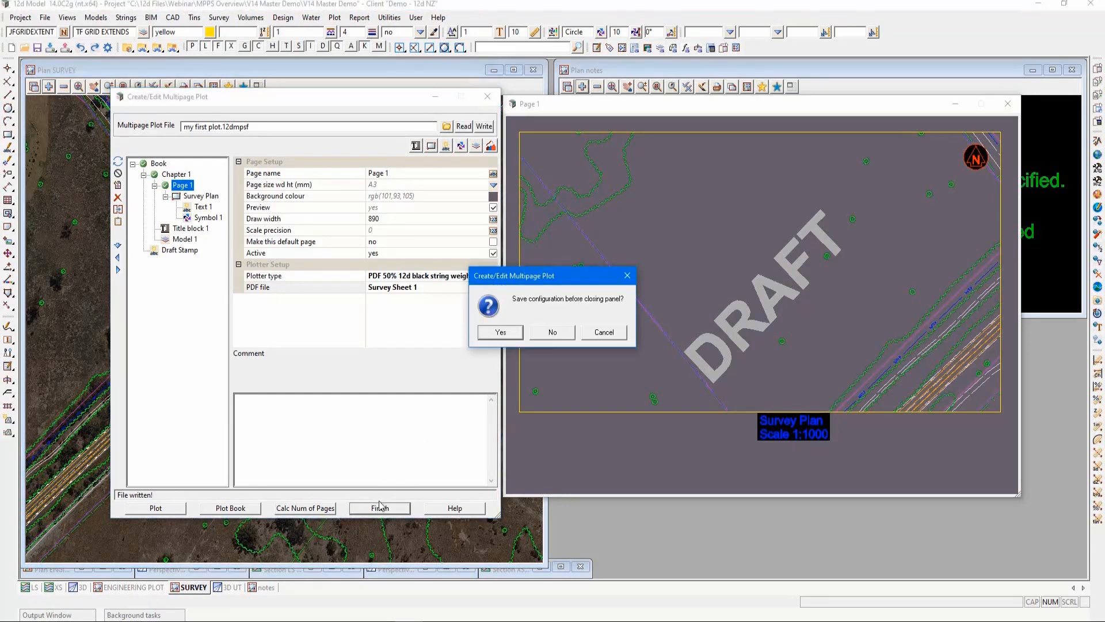
pyautogui.click(500, 333)
pyautogui.click(513, 338)
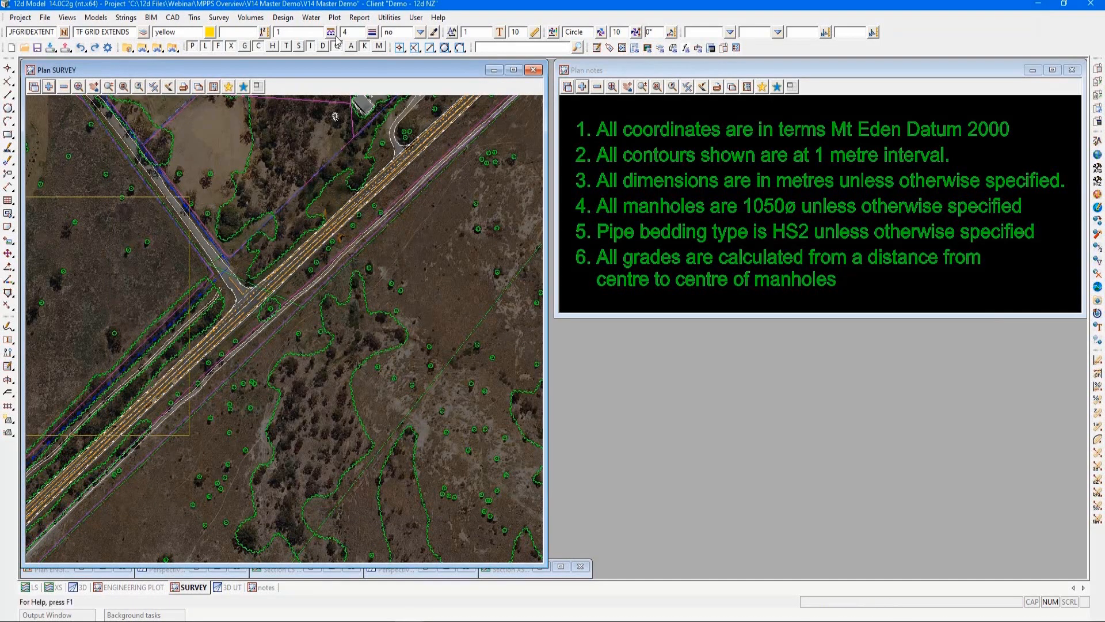
# Open a new multipage plot editor and read in the library configuration MPS_V14_A3.12dmpsf
pyautogui.click(339, 18)
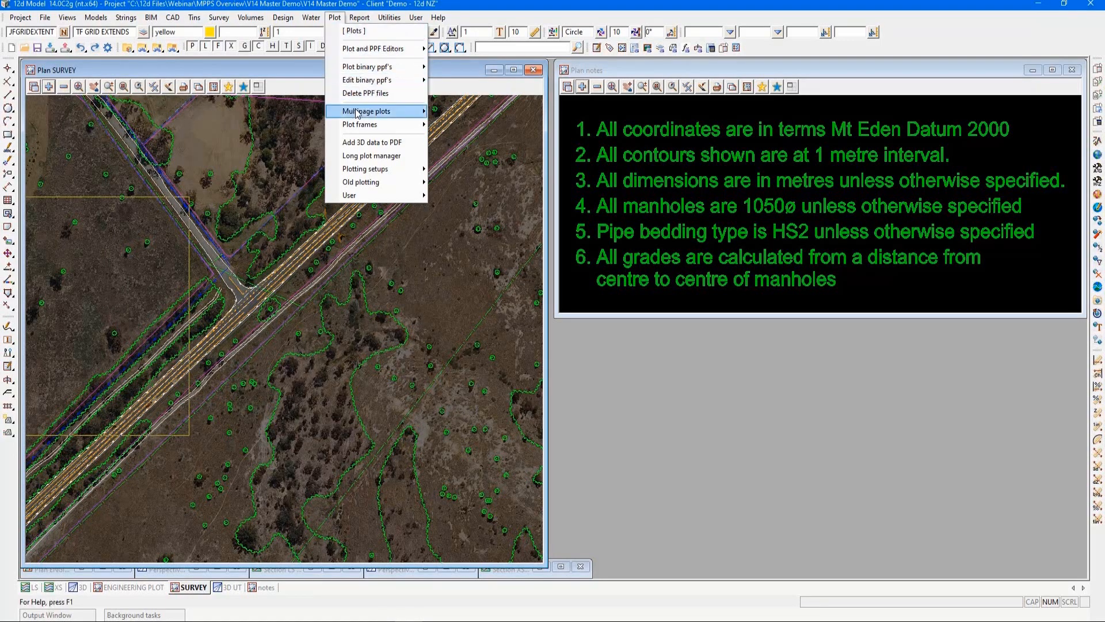
pyautogui.moveTo(357, 113)
pyautogui.click(455, 129)
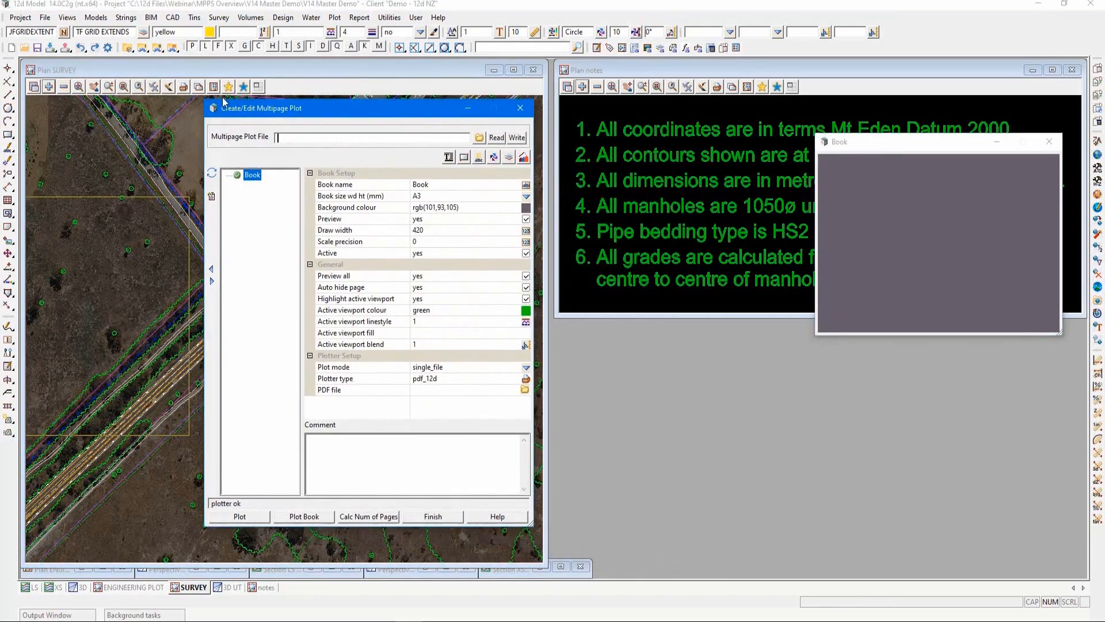
pyautogui.moveTo(224, 101); pyautogui.dragTo(192, 87)
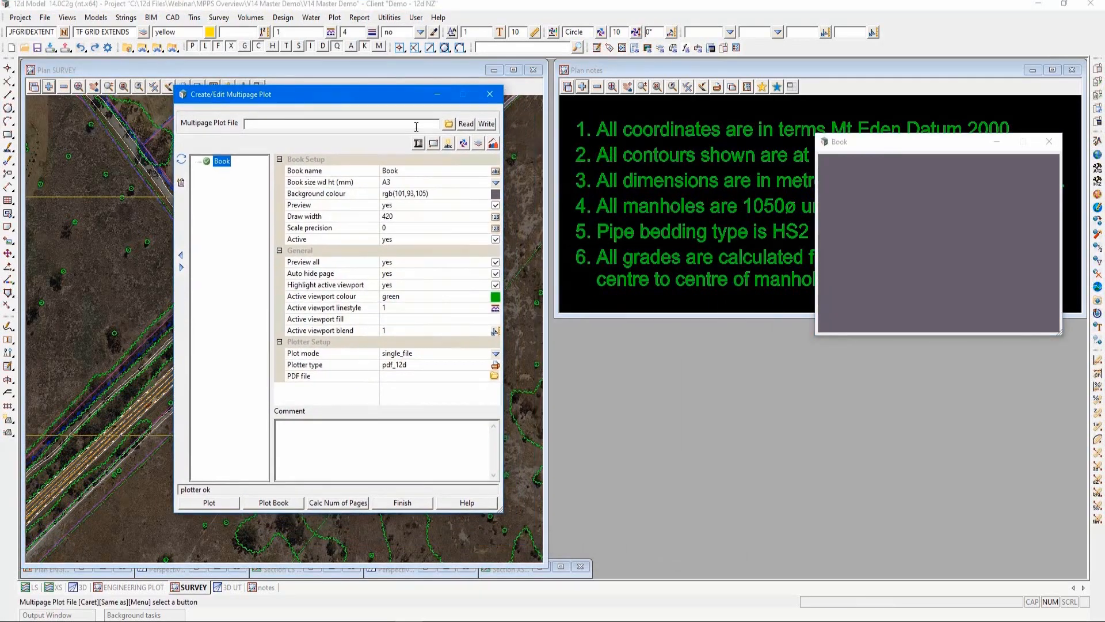
pyautogui.click(447, 123)
pyautogui.moveTo(575, 275)
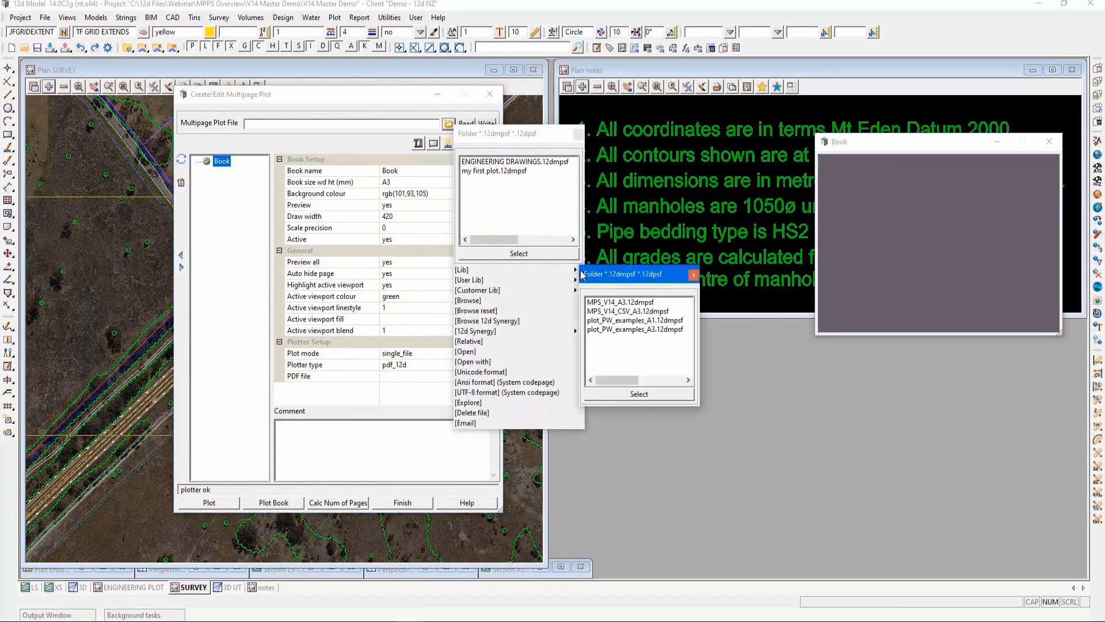
pyautogui.doubleClick(611, 303)
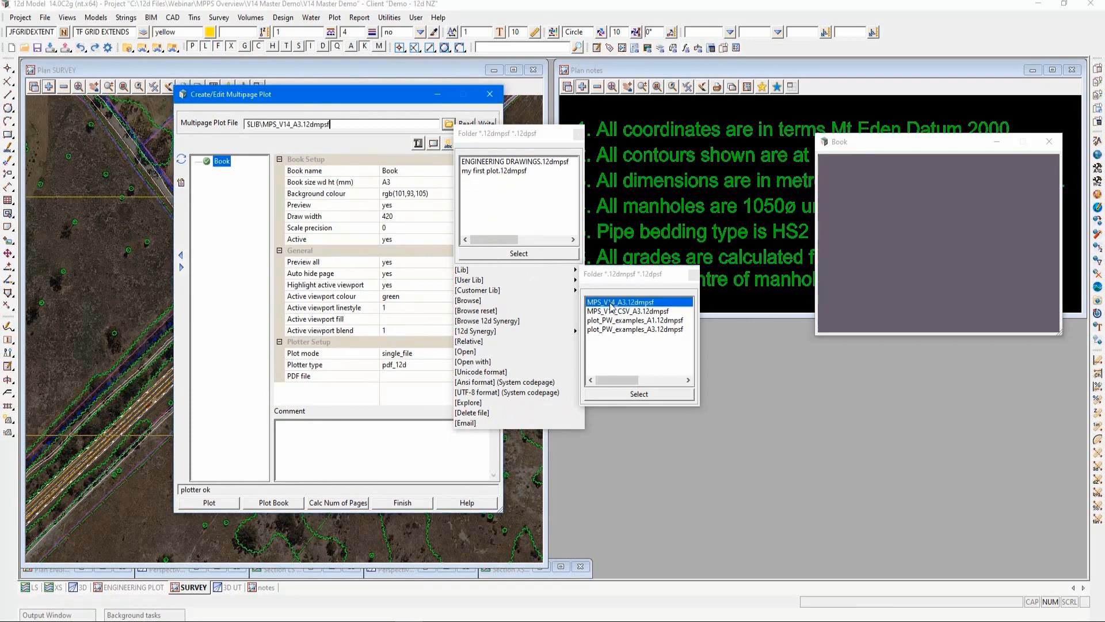
pyautogui.click(468, 126)
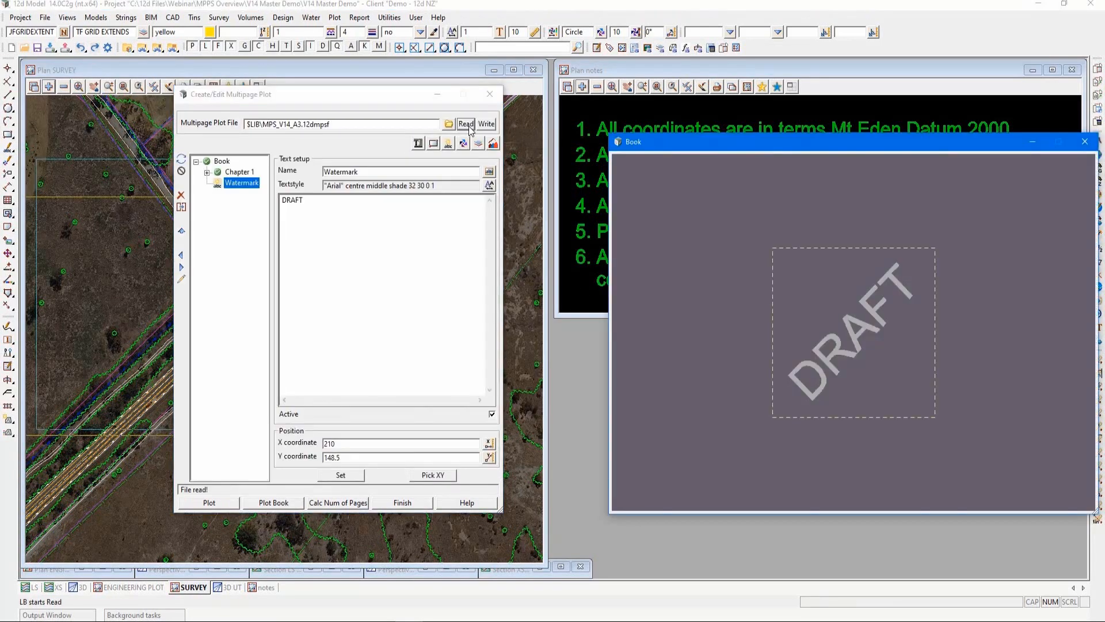
# Expand Chapter 1 and Page 1 of the loaded book and open Page 1's setup and preview
pyautogui.click(206, 174)
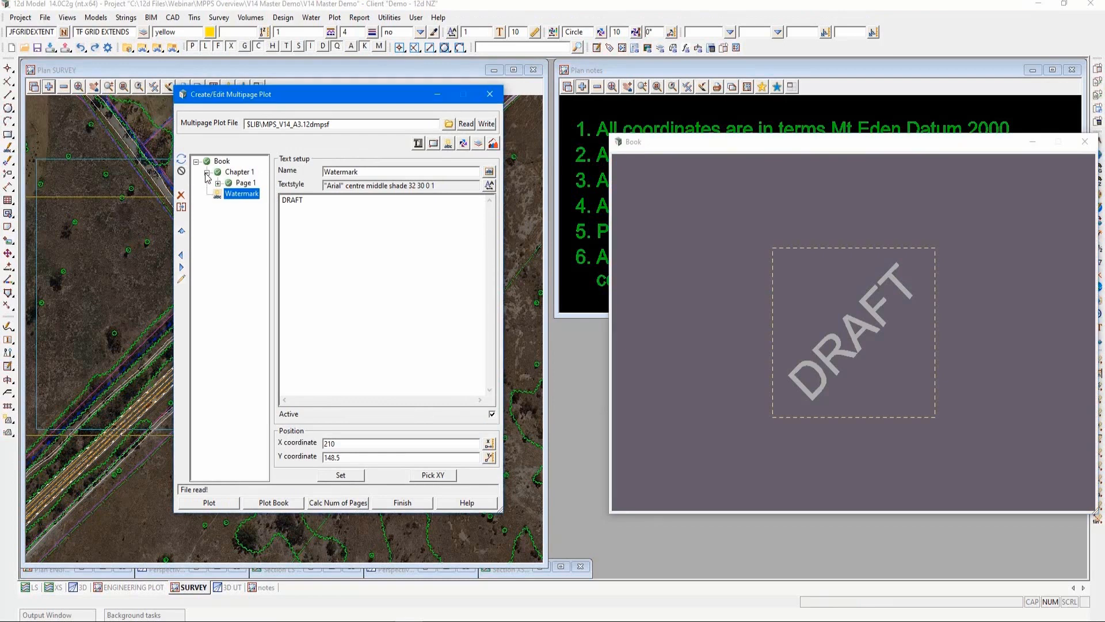
pyautogui.click(217, 183)
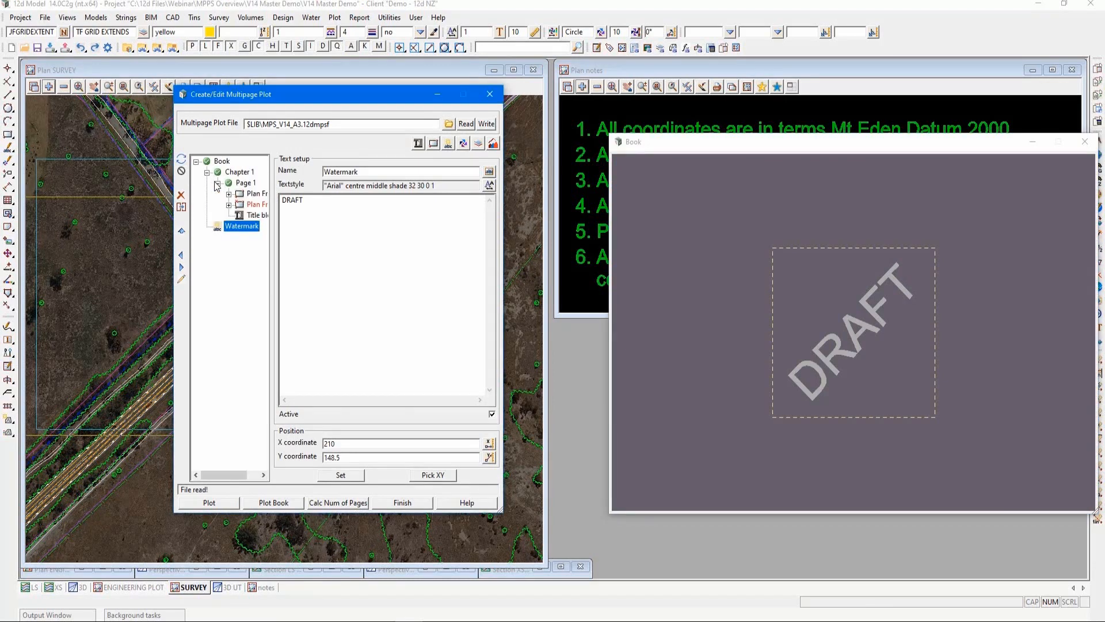
pyautogui.click(245, 184)
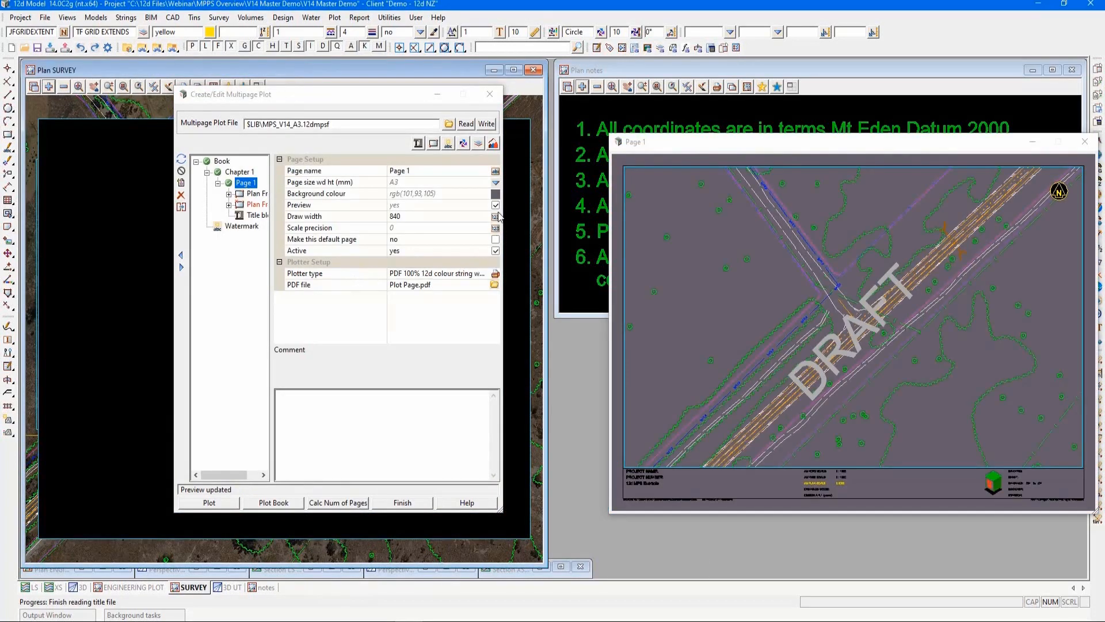
# Select Plan Frame 1 on Page 1 and plot the page
pyautogui.click(258, 194)
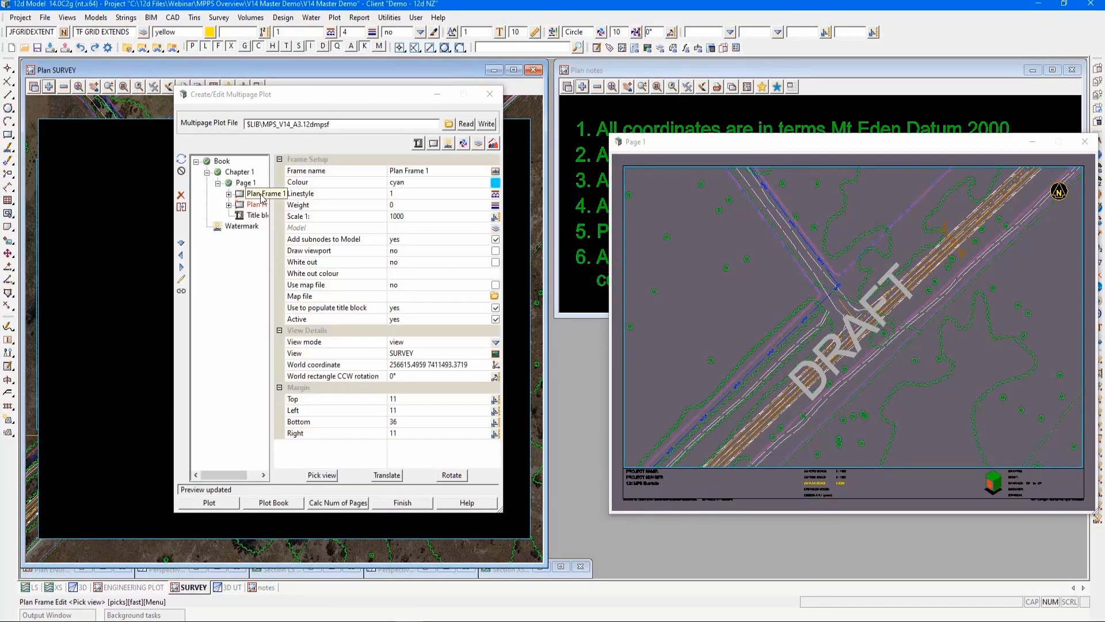
pyautogui.click(213, 503)
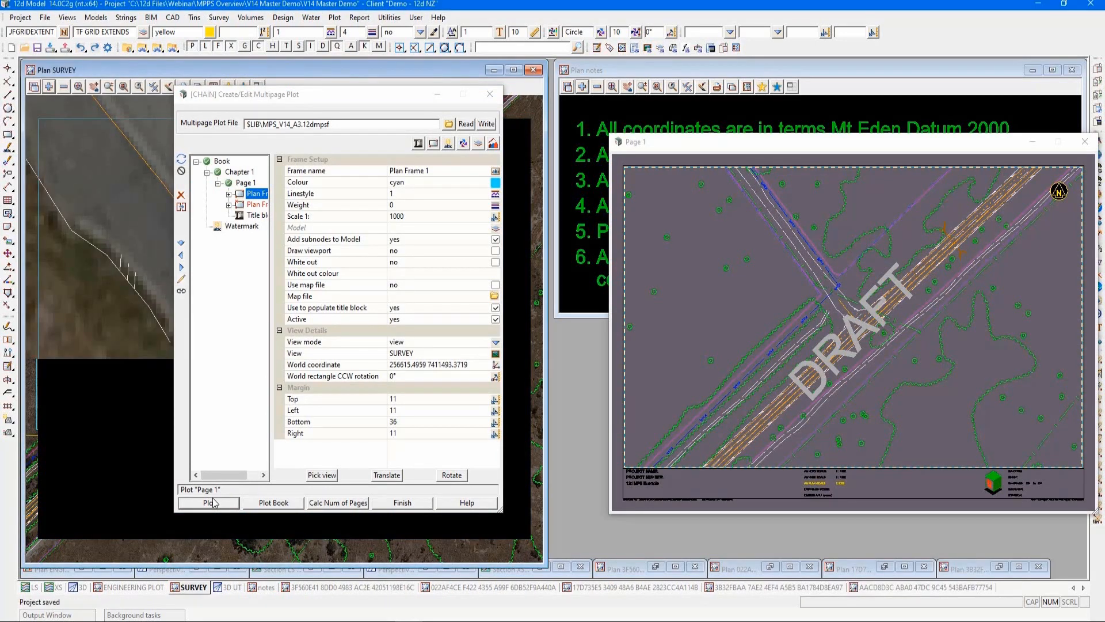
pyautogui.click(213, 502)
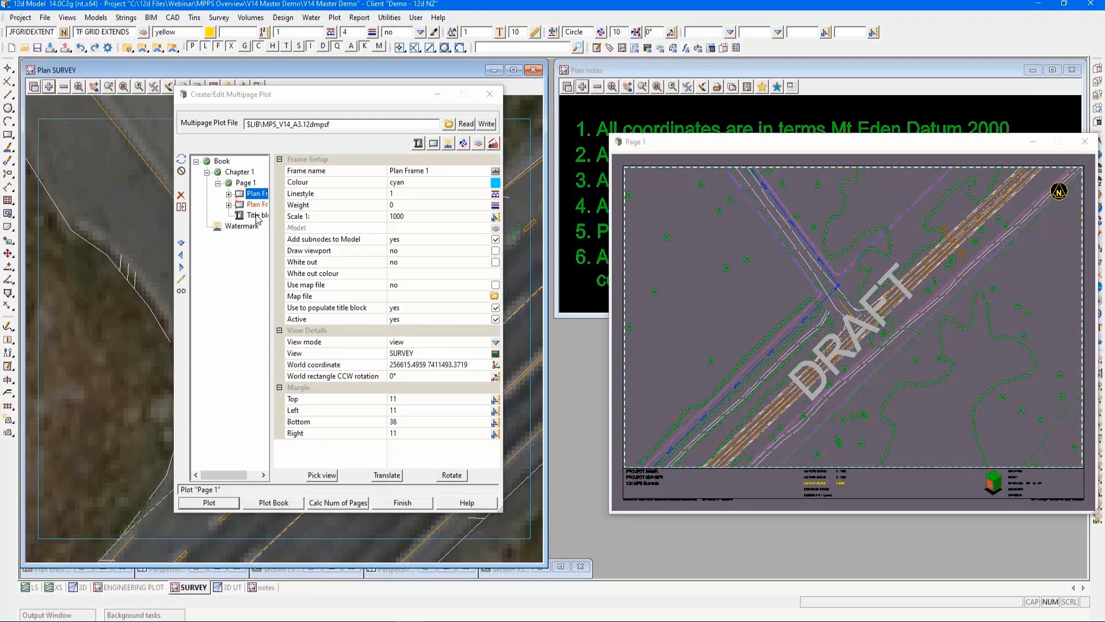
# Try to save the configuration while finishing, and close the multipage plot editor without saving
pyautogui.click(390, 504)
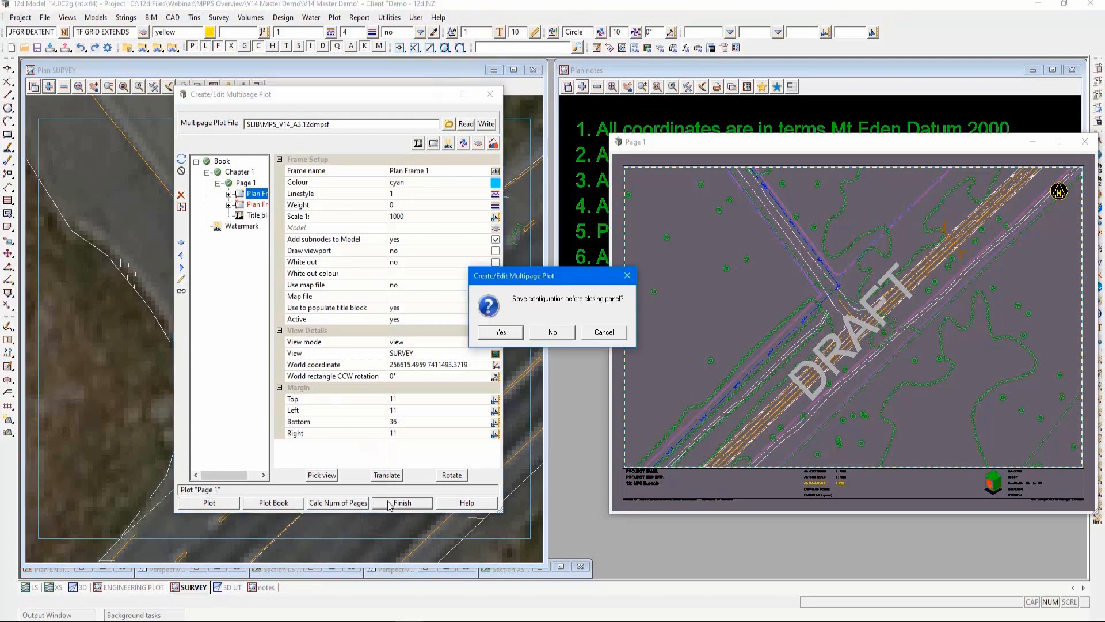
pyautogui.click(506, 332)
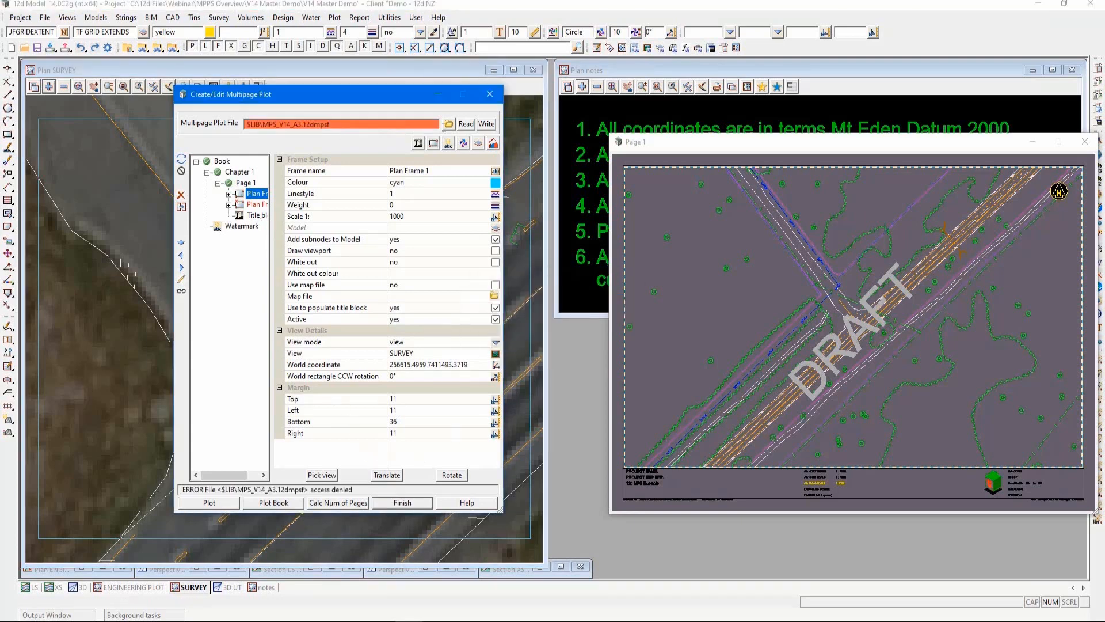
pyautogui.click(490, 94)
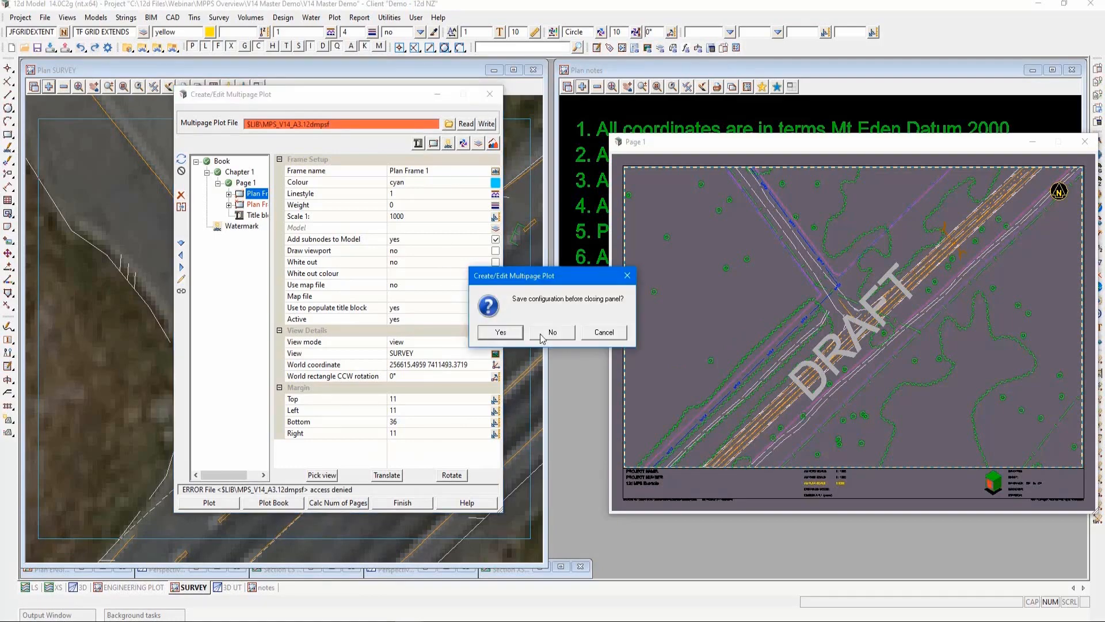
pyautogui.click(552, 332)
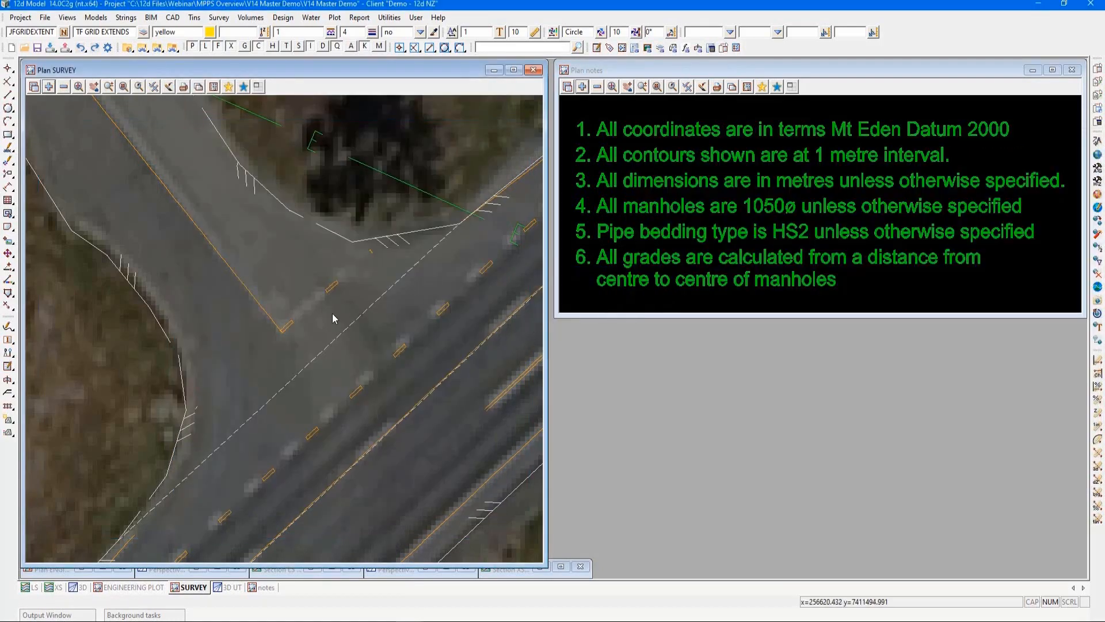
# Open a new multipage plot editor and read in the library configuration MPS_V14_CSV_A3.12dmpsf
pyautogui.scroll(-5, 294, 331)
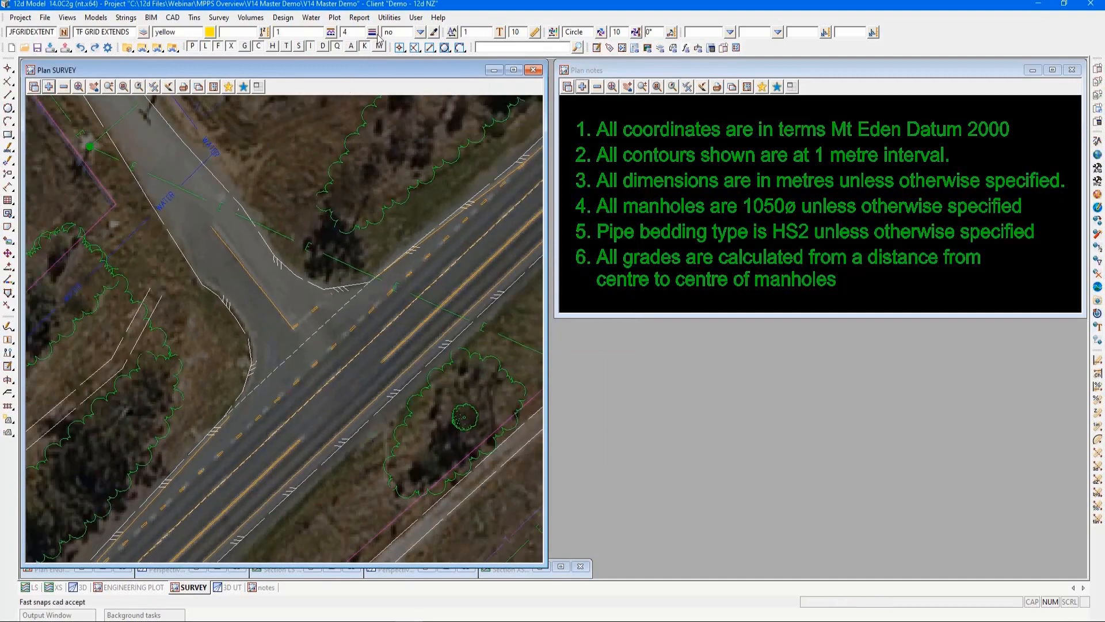
pyautogui.click(334, 17)
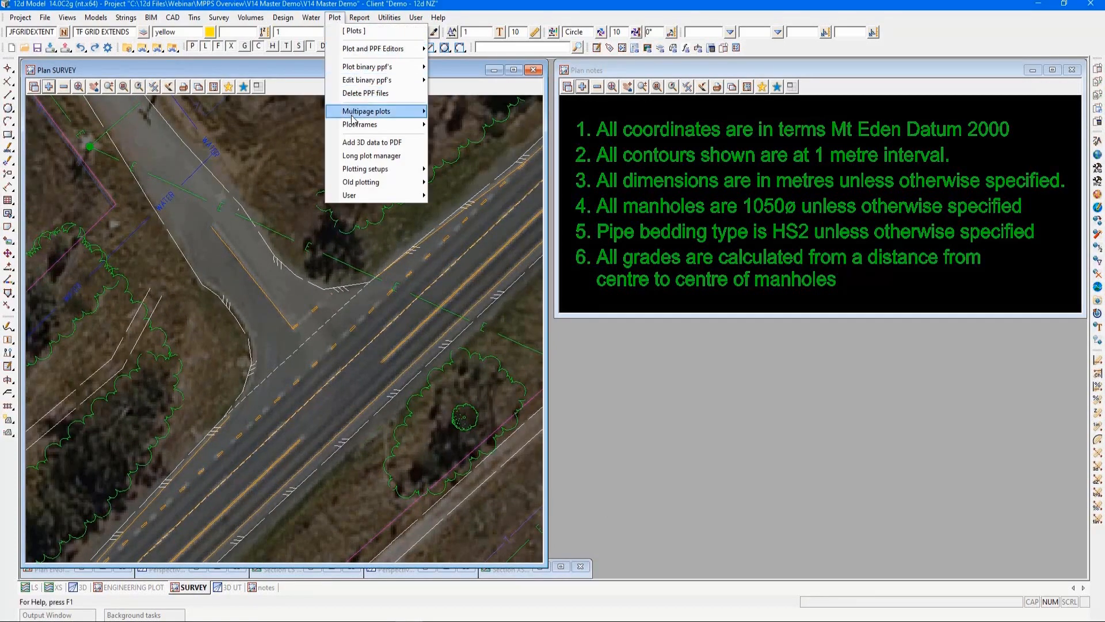
pyautogui.moveTo(353, 113)
pyautogui.click(458, 127)
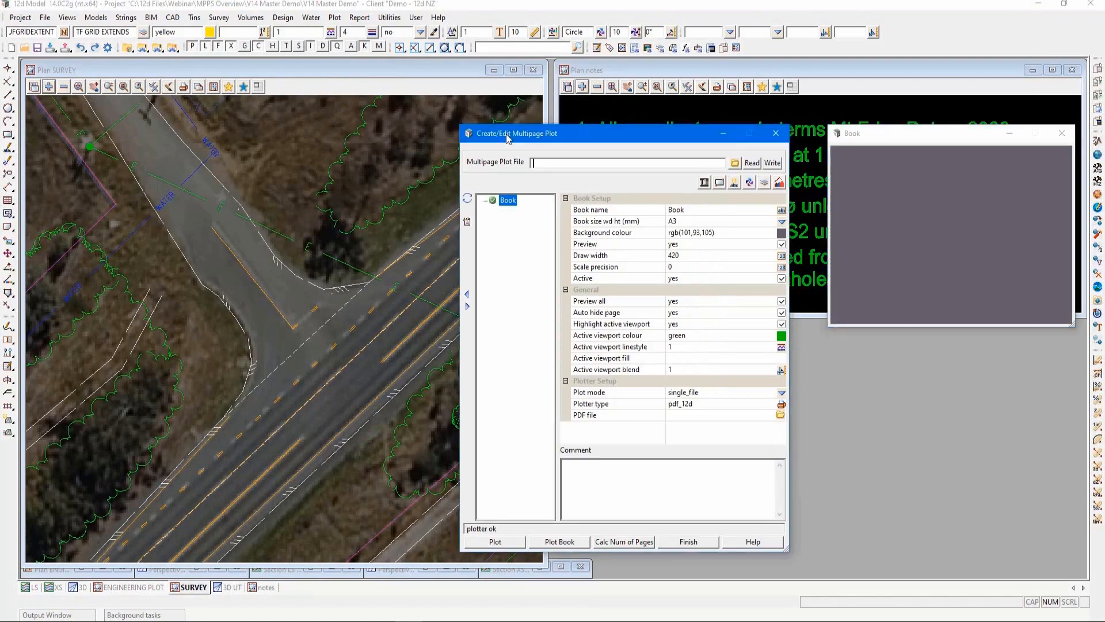
pyautogui.moveTo(509, 138); pyautogui.dragTo(209, 103)
pyautogui.click(436, 127)
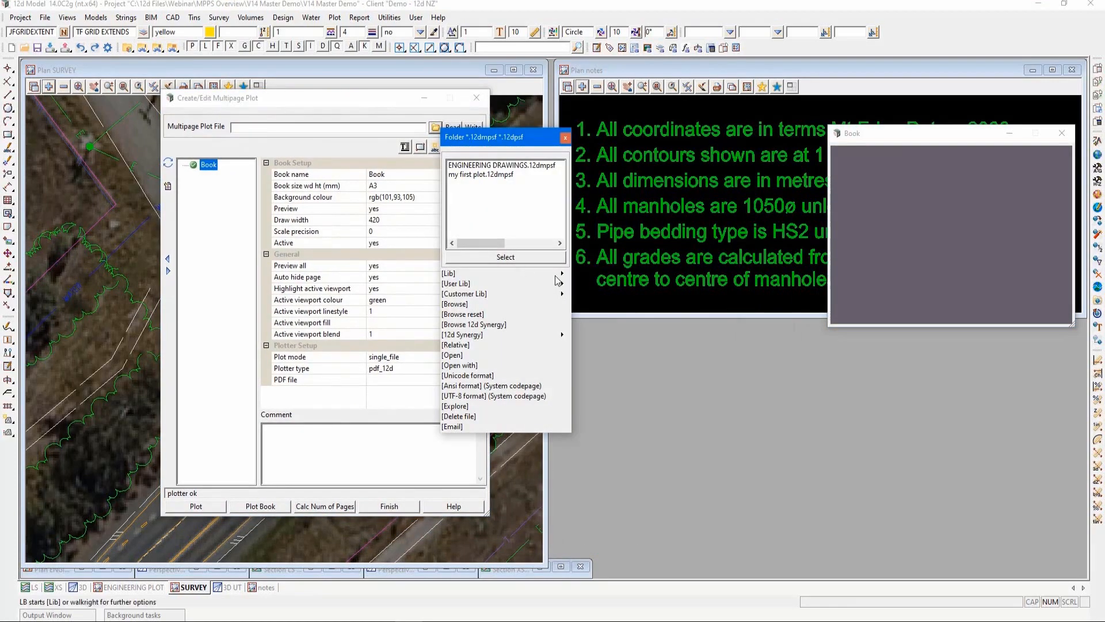
pyautogui.moveTo(567, 278)
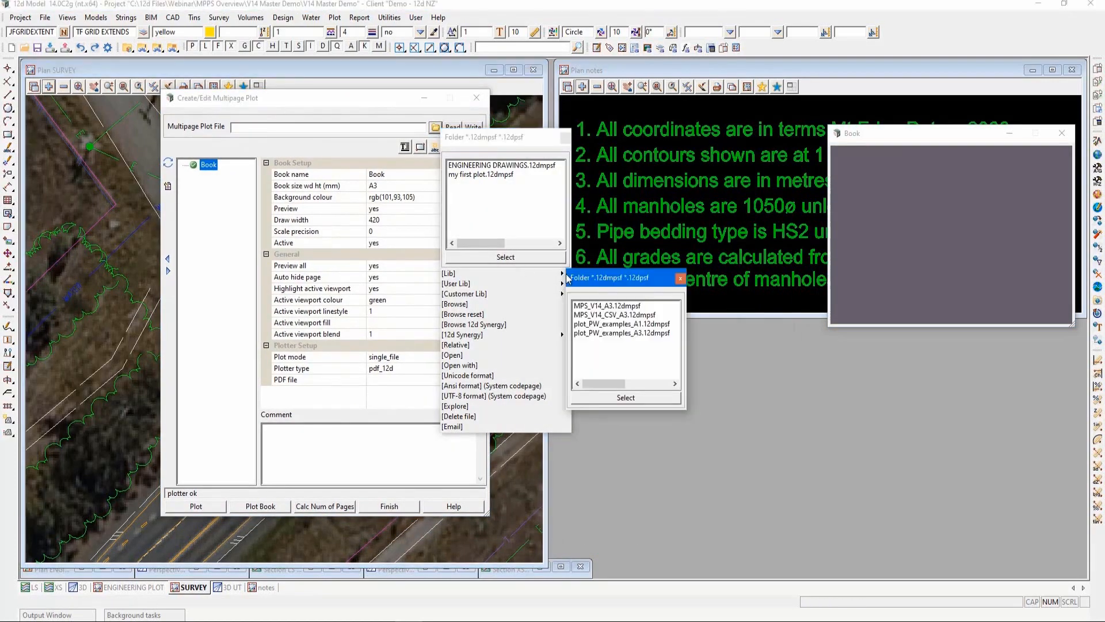
pyautogui.doubleClick(643, 316)
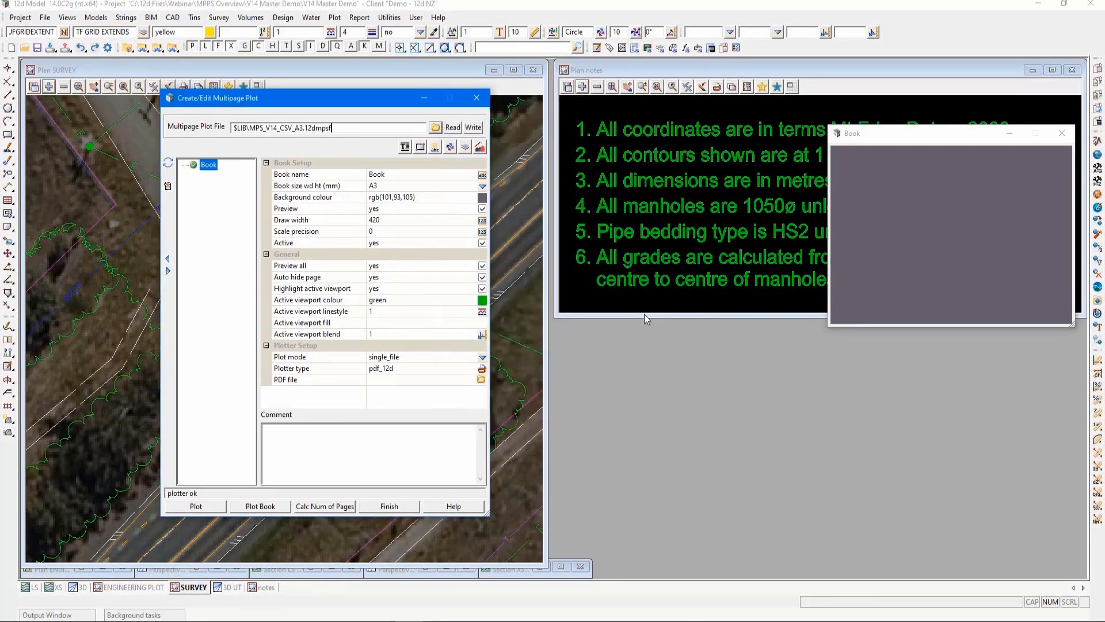
pyautogui.click(451, 128)
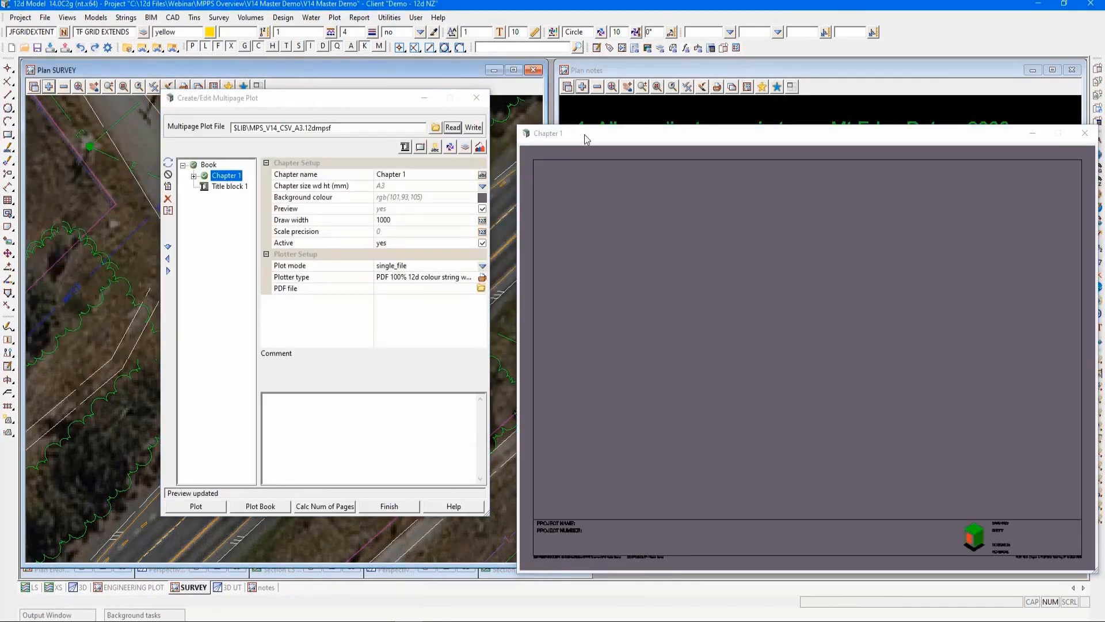
# Open Title block 1's drawing register settings and examine the available register types without changing the selection
pyautogui.moveTo(587, 135); pyautogui.dragTo(577, 91)
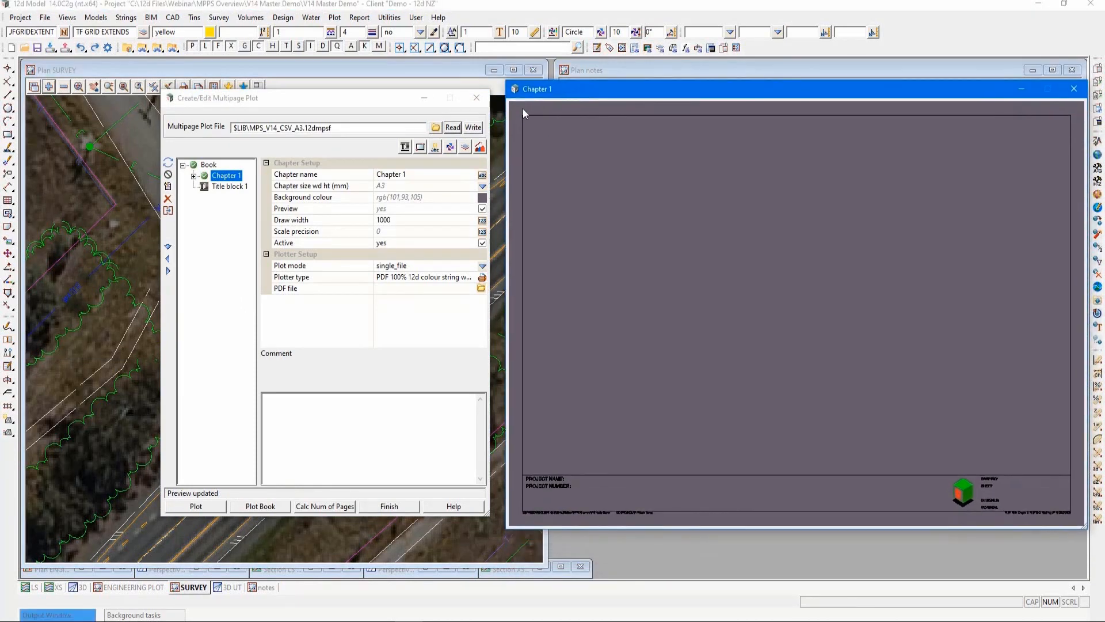
pyautogui.click(221, 190)
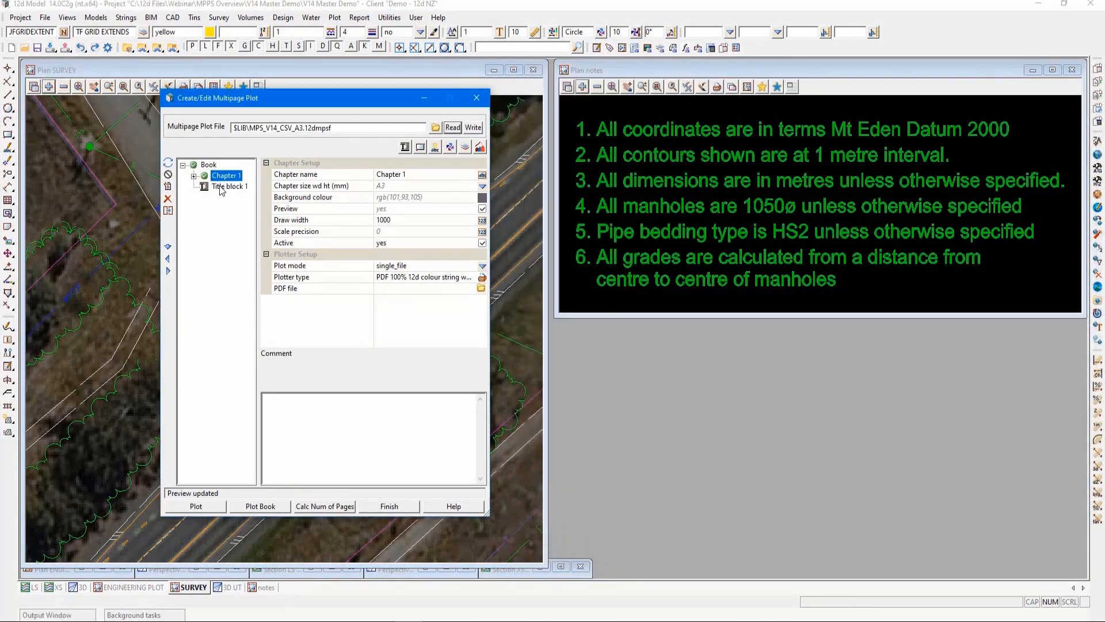
pyautogui.click(222, 186)
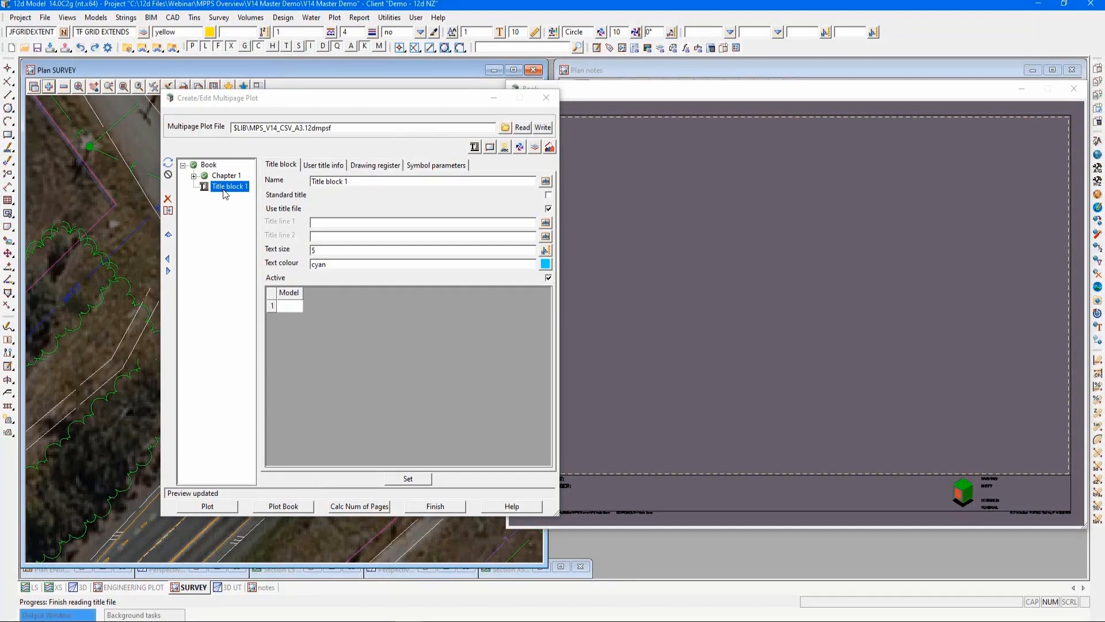
pyautogui.click(374, 166)
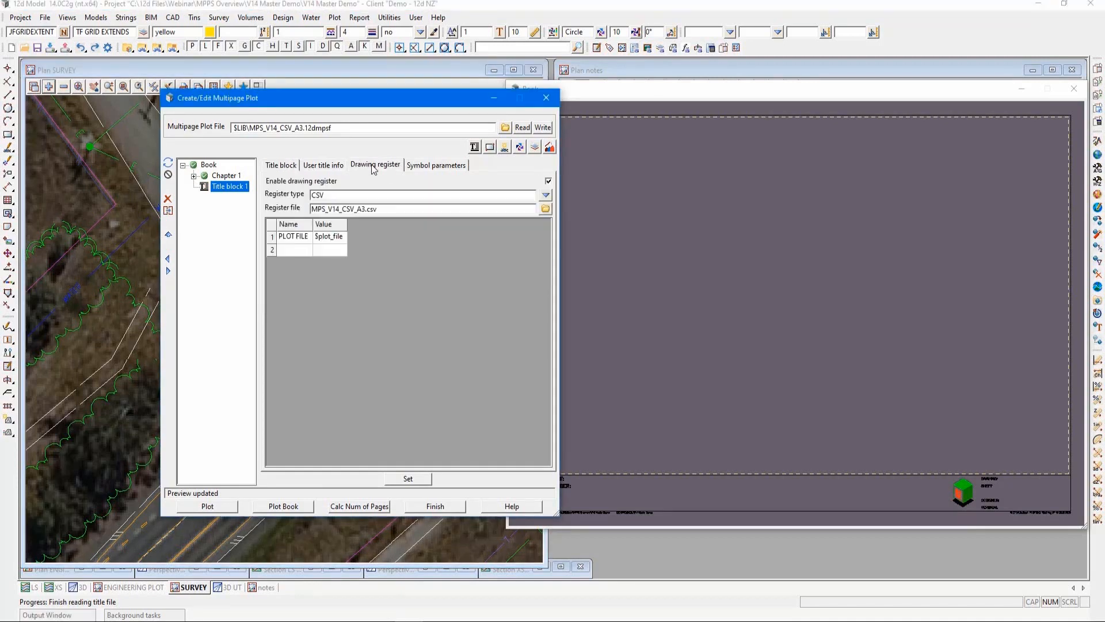
pyautogui.click(544, 197)
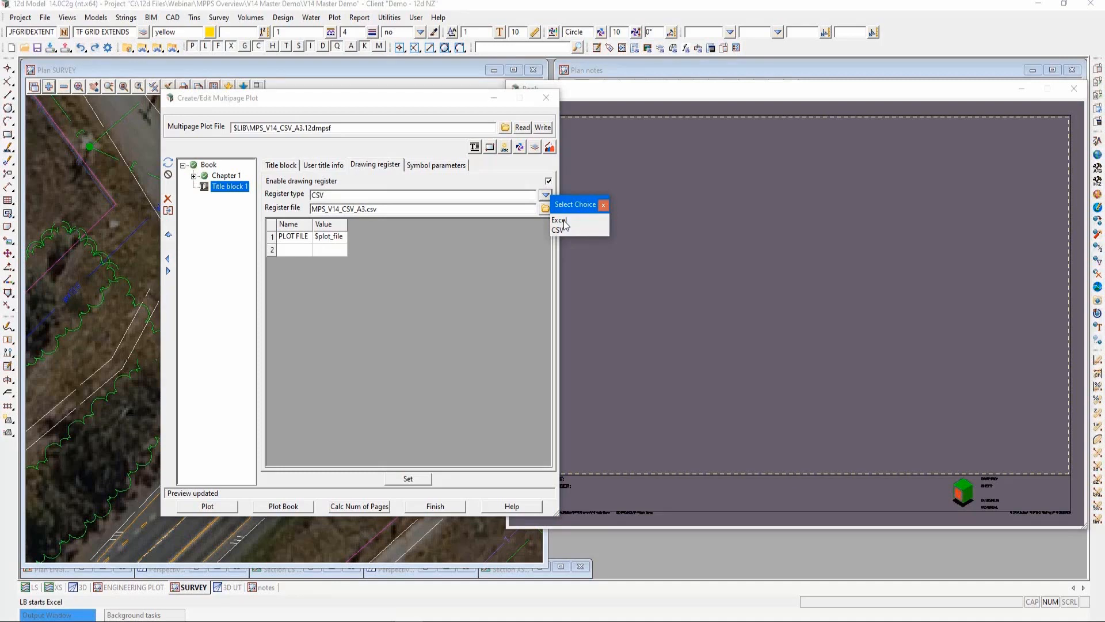
pyautogui.click(603, 207)
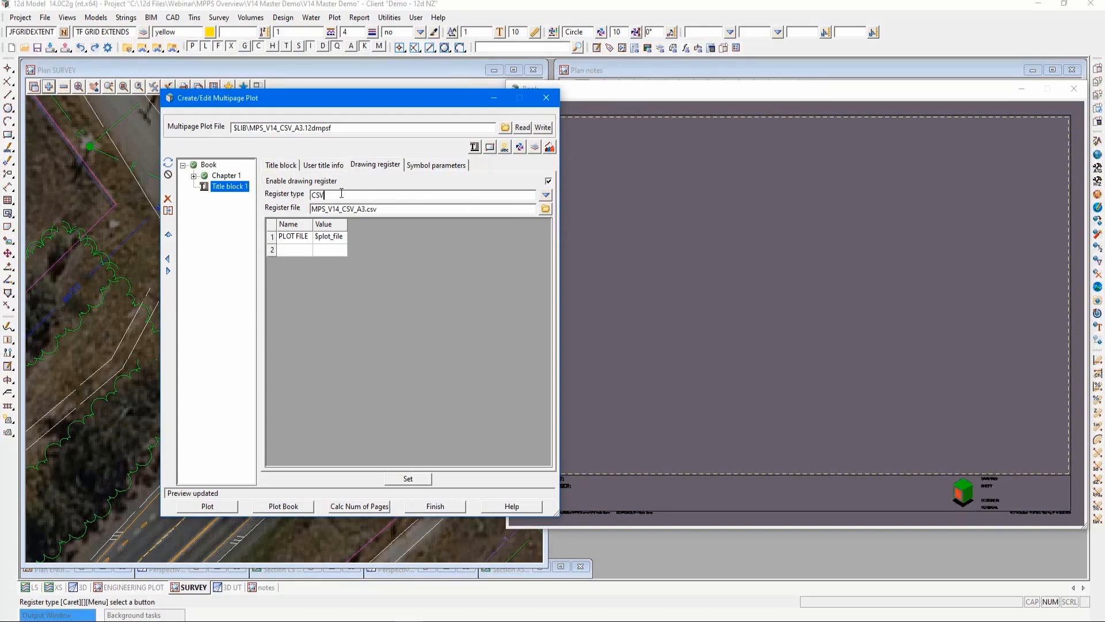
# Set the drawing register file of Title block 1 to the library file MPS_V14_CSV_A3.csv
pyautogui.click(545, 209)
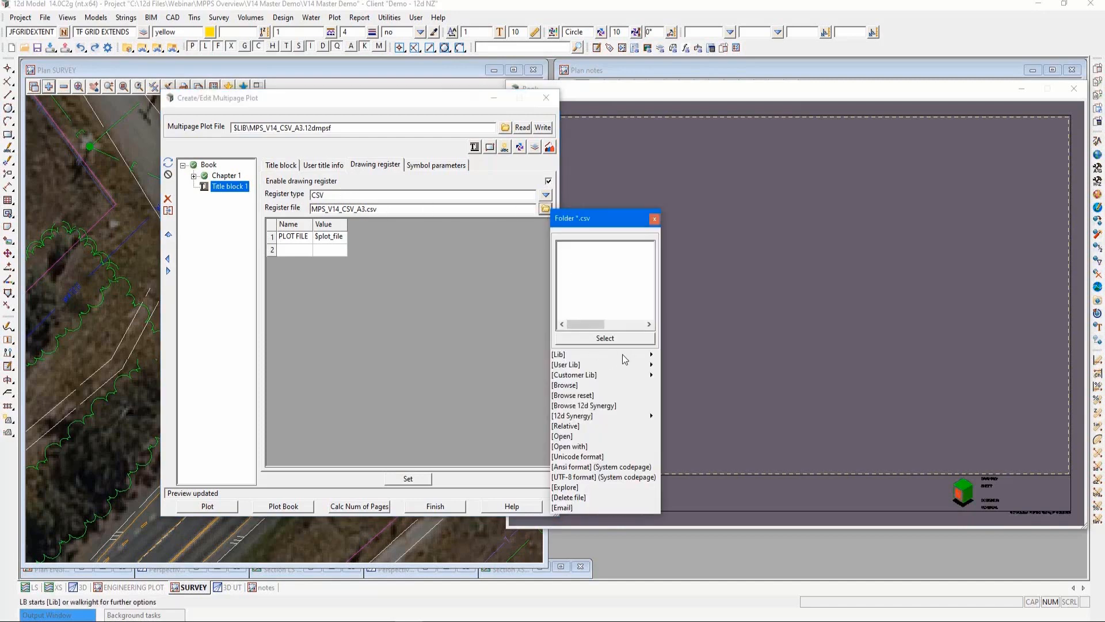
pyautogui.moveTo(640, 355)
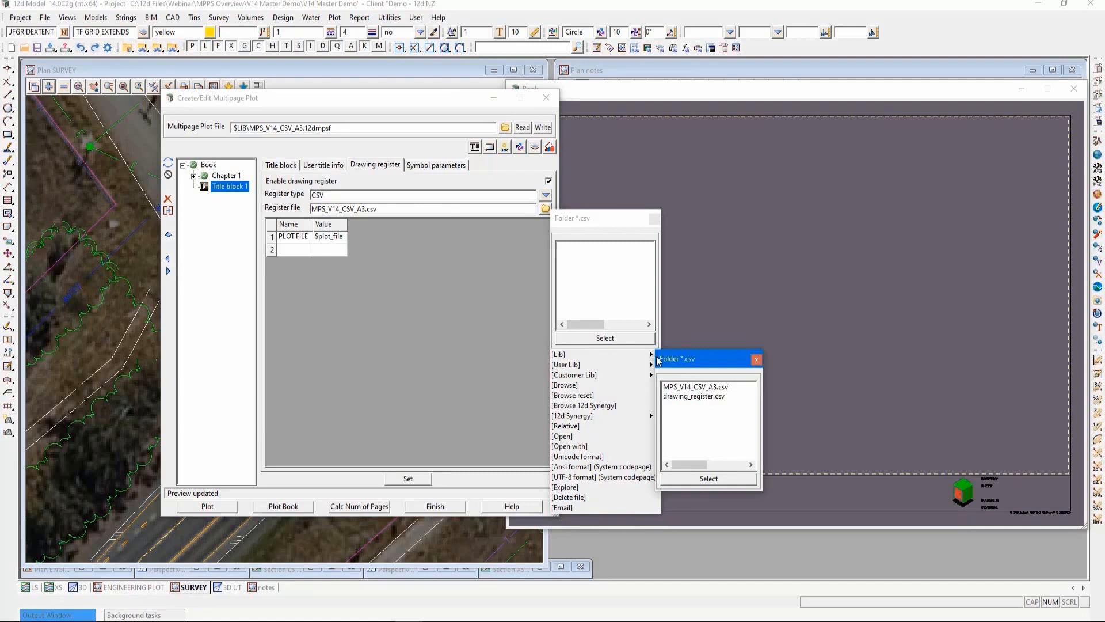
pyautogui.doubleClick(690, 387)
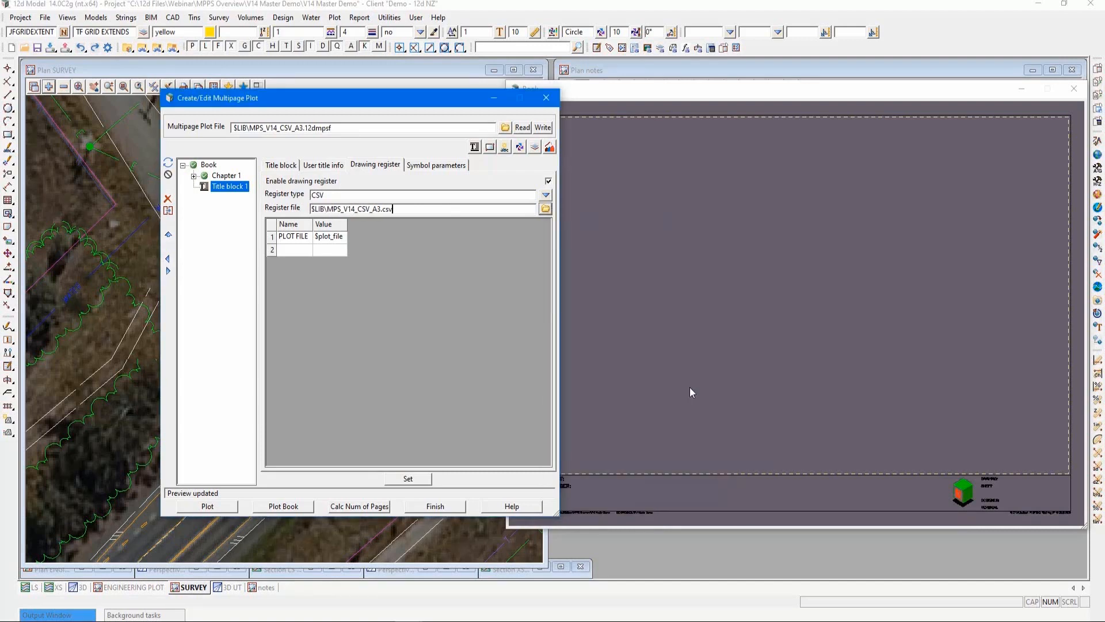
# Open the register file in Excel and widen the PLOT FILE, Title and Sub_title1 columns to fit their contents
pyautogui.click(545, 208)
pyautogui.click(569, 437)
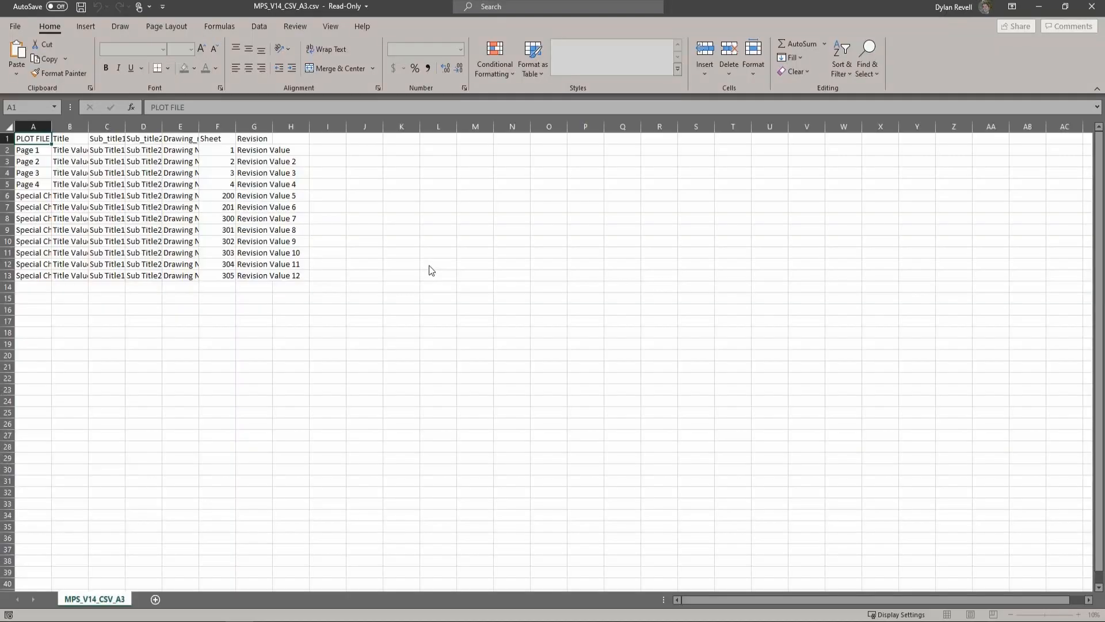
pyautogui.doubleClick(88, 127)
pyautogui.doubleClick(141, 127)
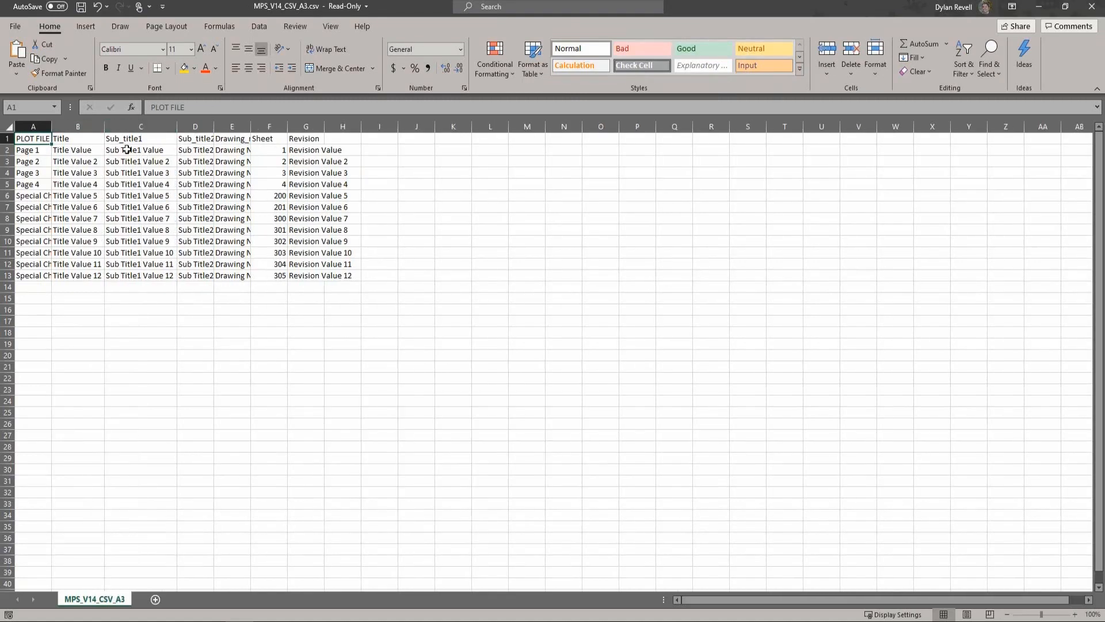
pyautogui.doubleClick(52, 126)
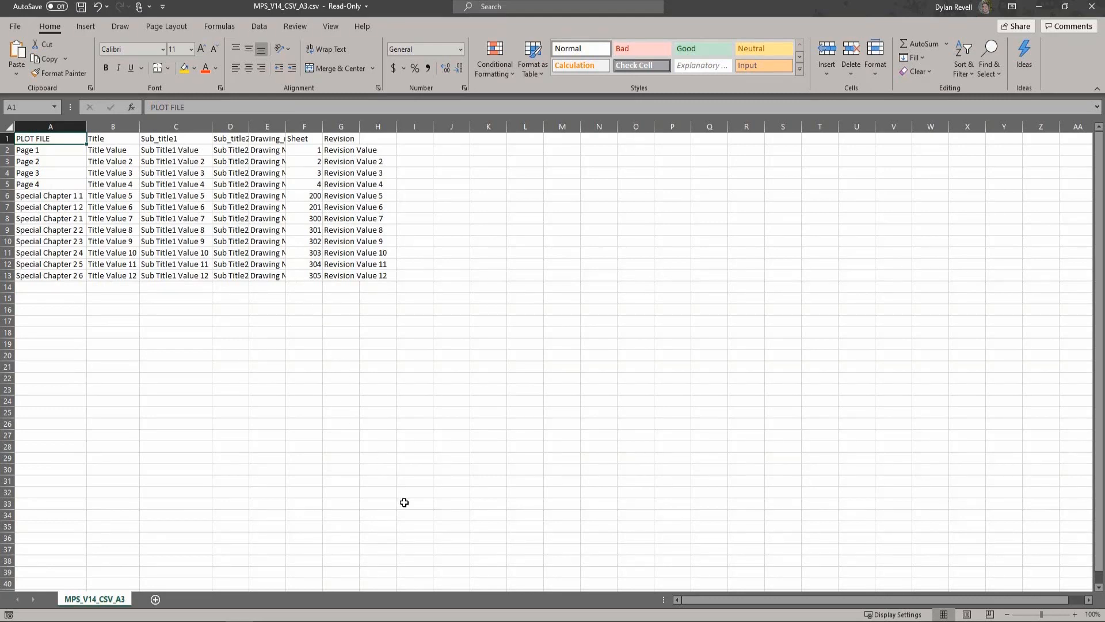
# Return to 12d Model, apply the title block's register settings and show Page 1's preview unobstructed
pyautogui.click(409, 620)
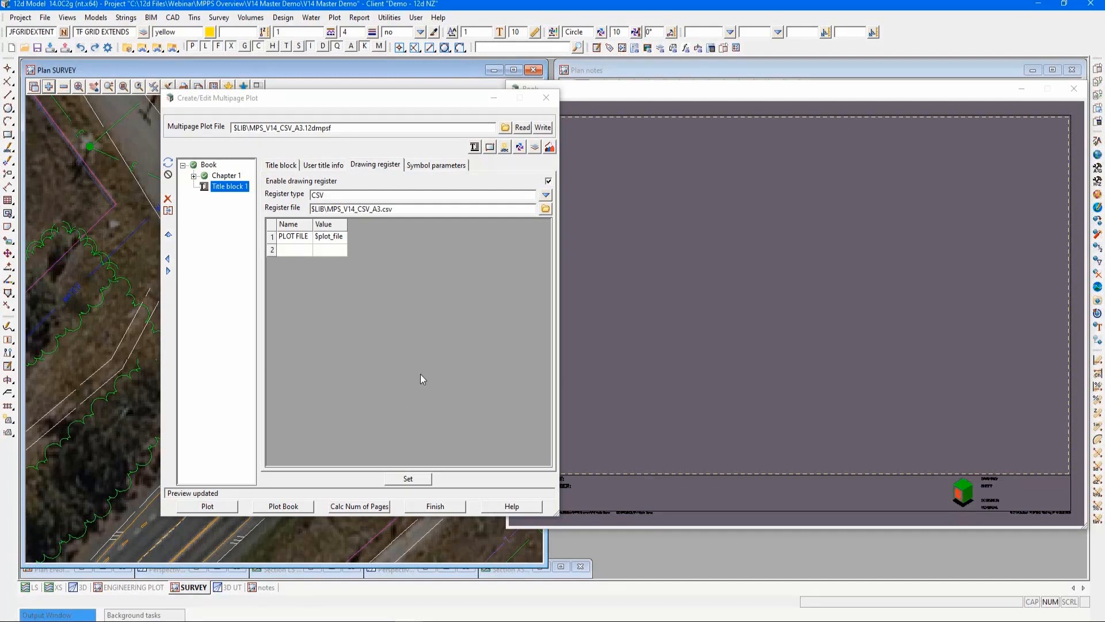
pyautogui.click(408, 479)
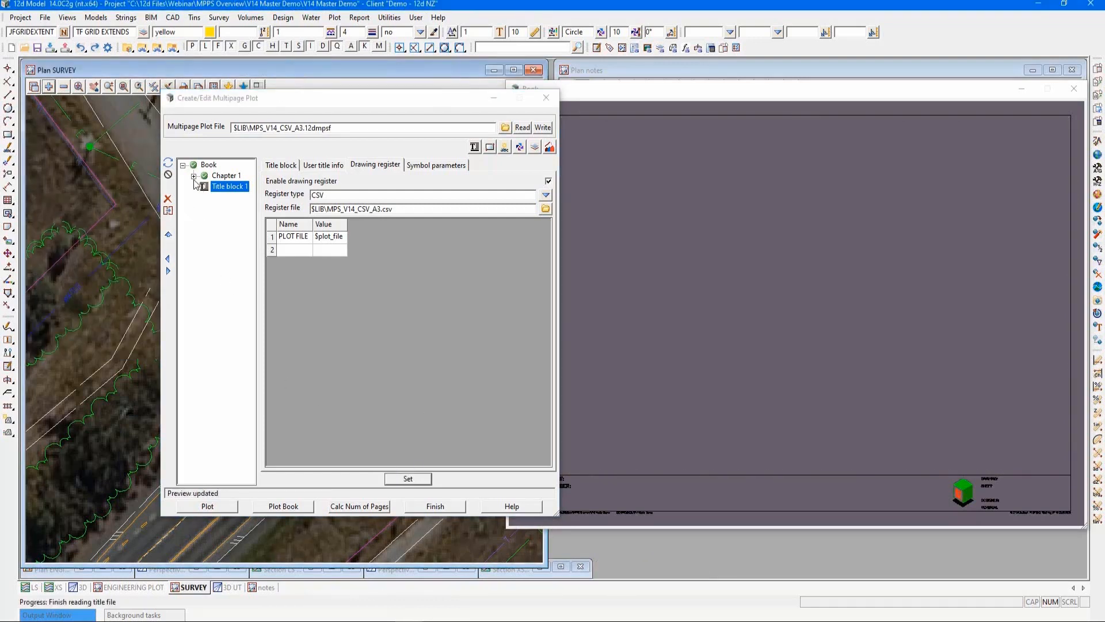
pyautogui.click(226, 187)
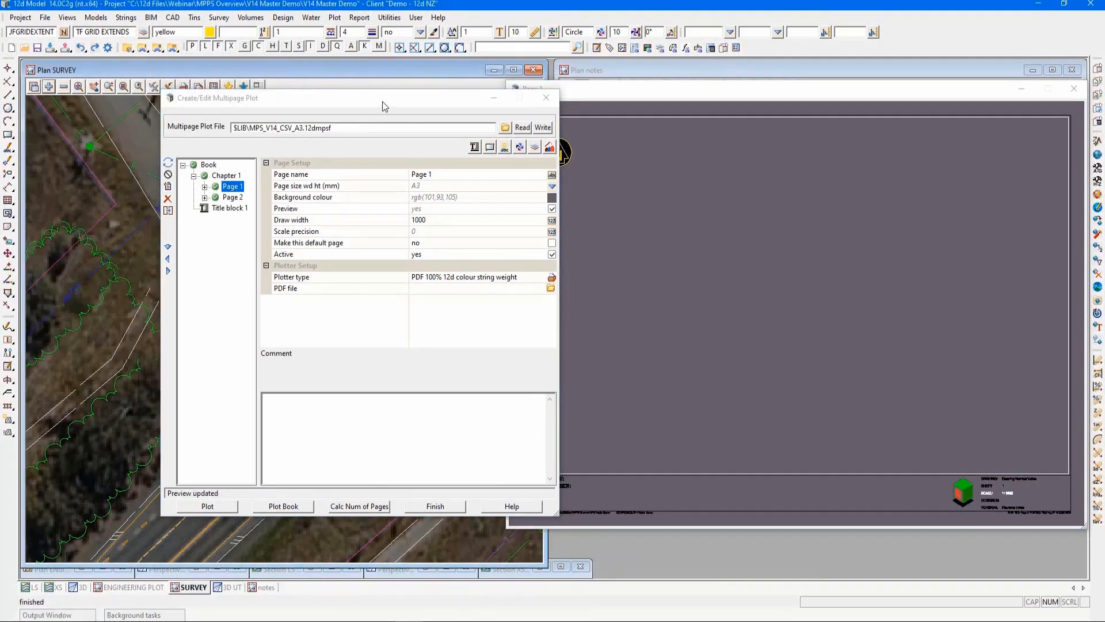
pyautogui.moveTo(401, 107); pyautogui.dragTo(323, 100)
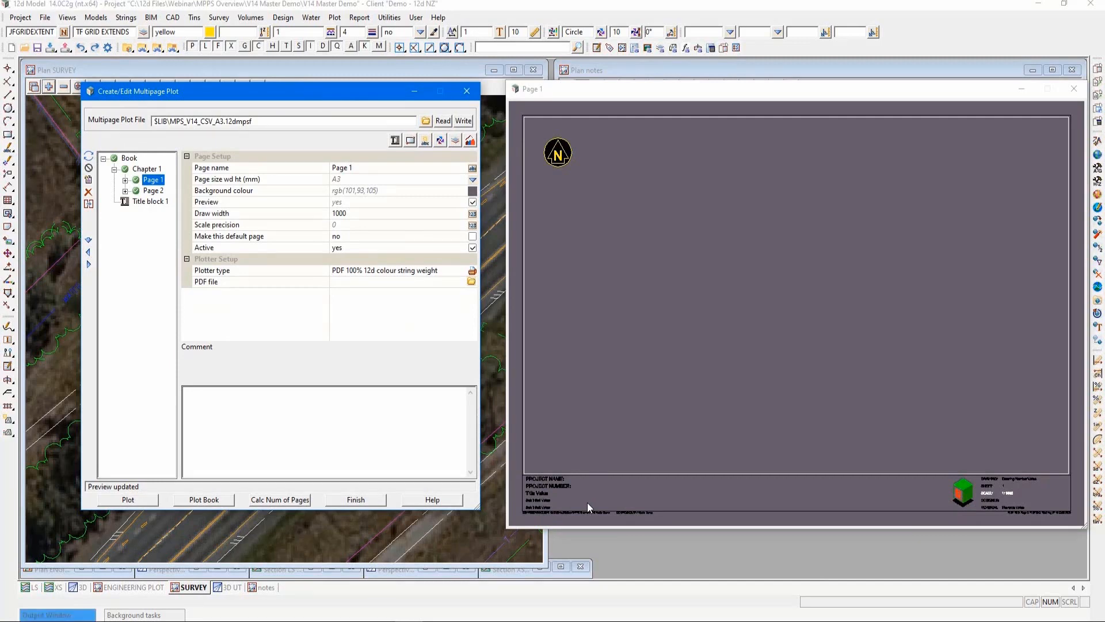
# Examine how Title block 1's user title info fields are mapped to the drawing register columns
pyautogui.click(152, 201)
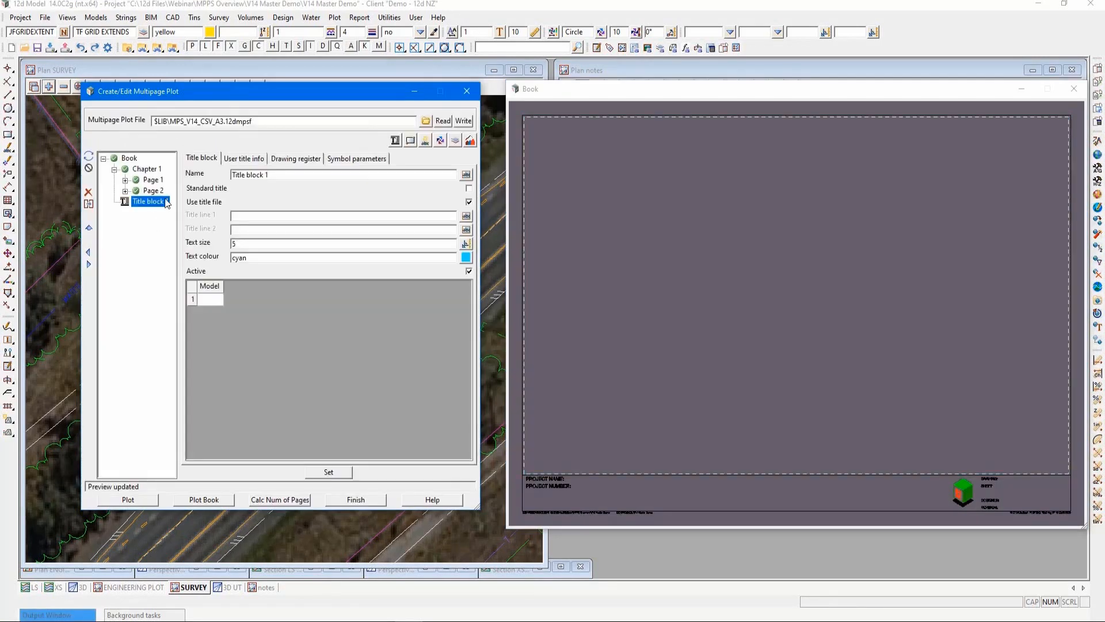
pyautogui.click(244, 160)
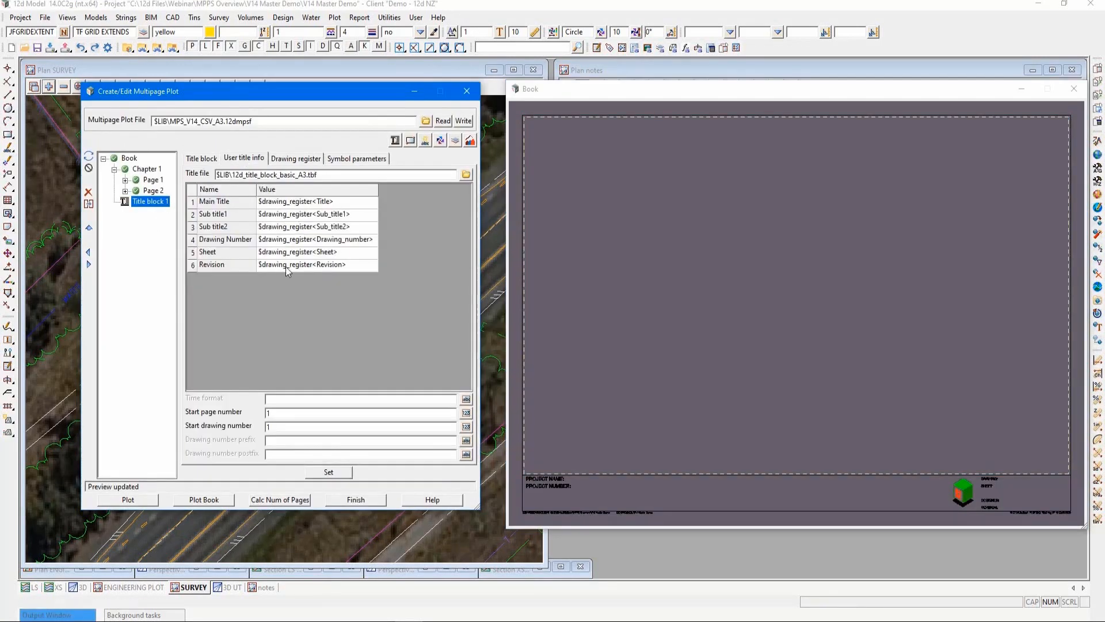
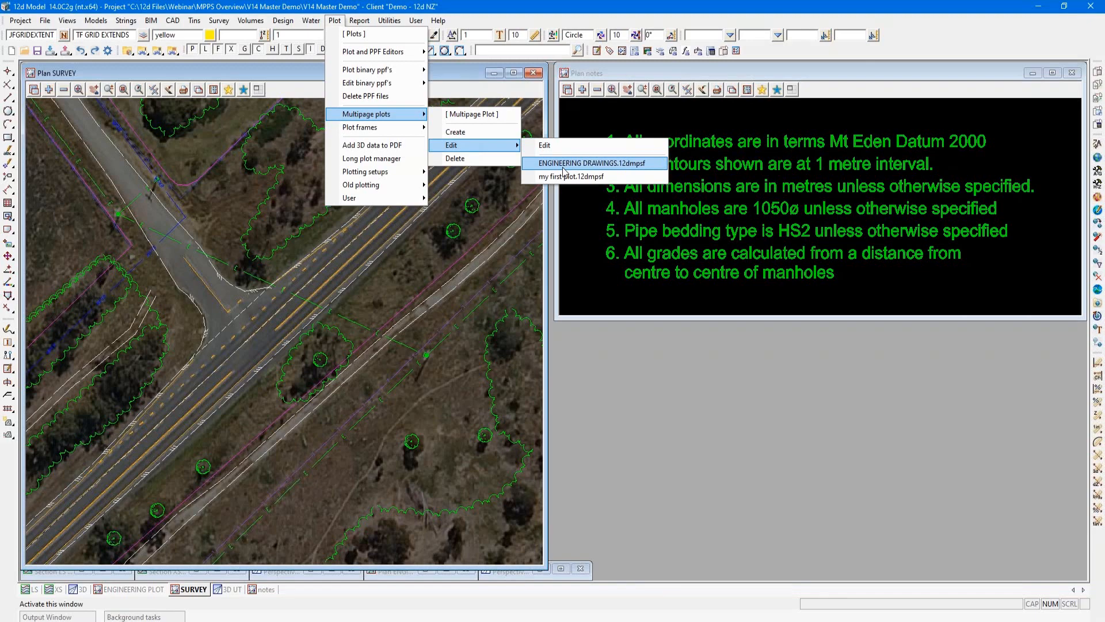
# Open the saved my first plot.12dmpsf for editing and show the Survey Plan frame setup under Page 1
pyautogui.click(565, 176)
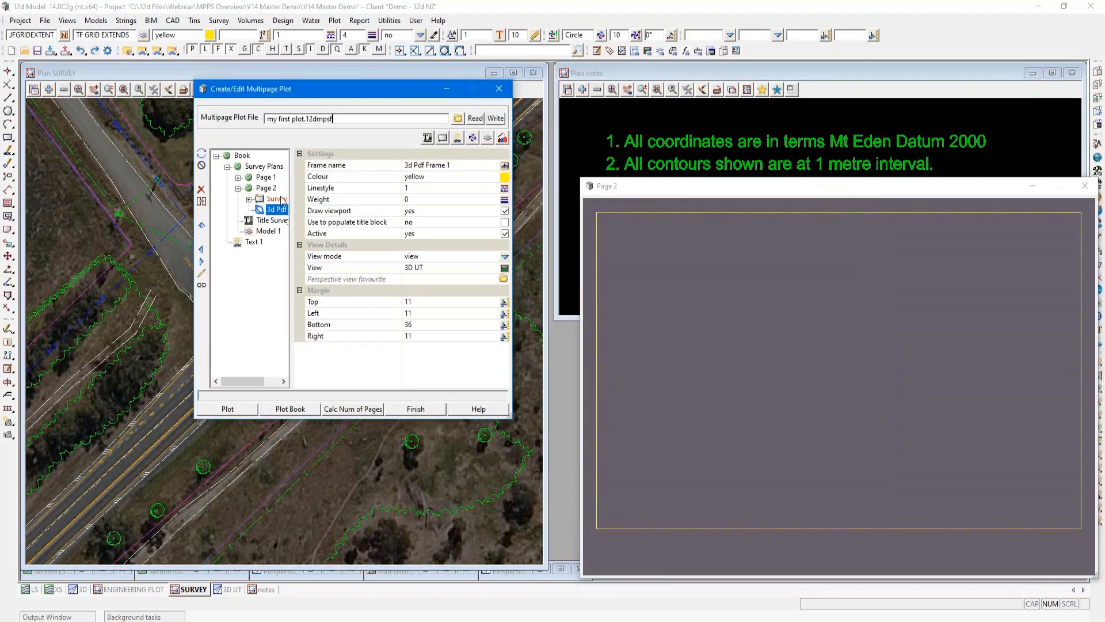
pyautogui.click(238, 178)
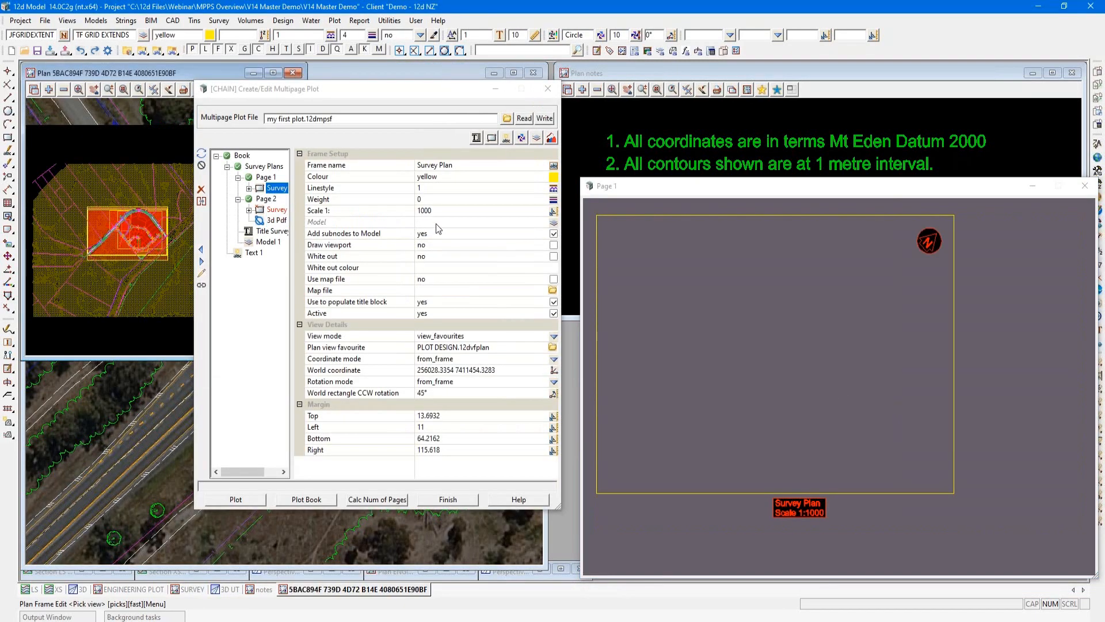
pyautogui.click(437, 224)
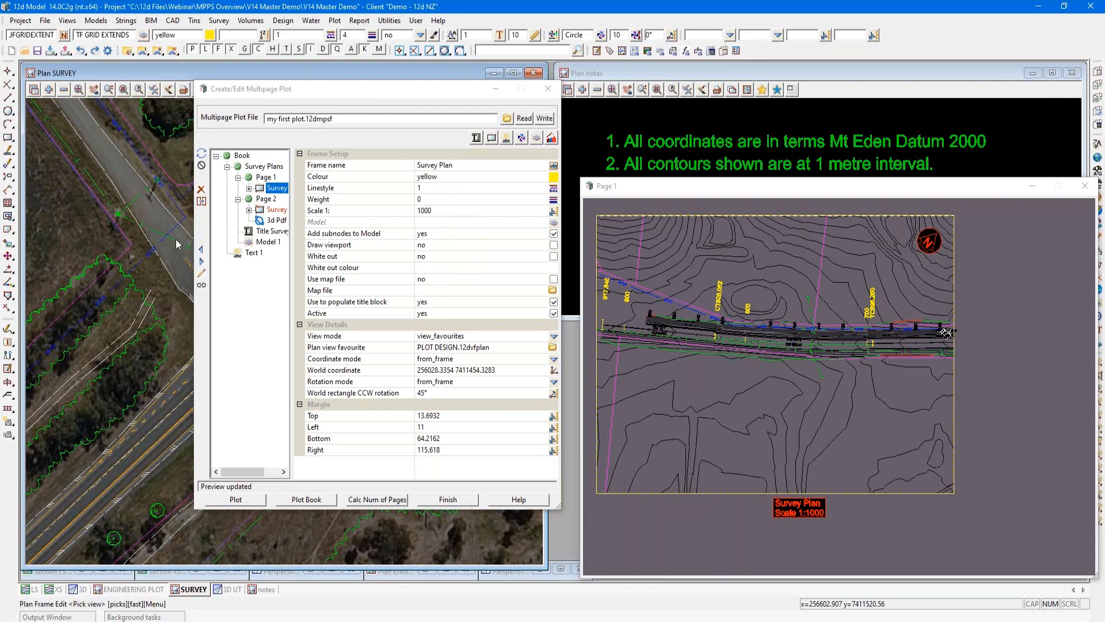
pyautogui.click(223, 99)
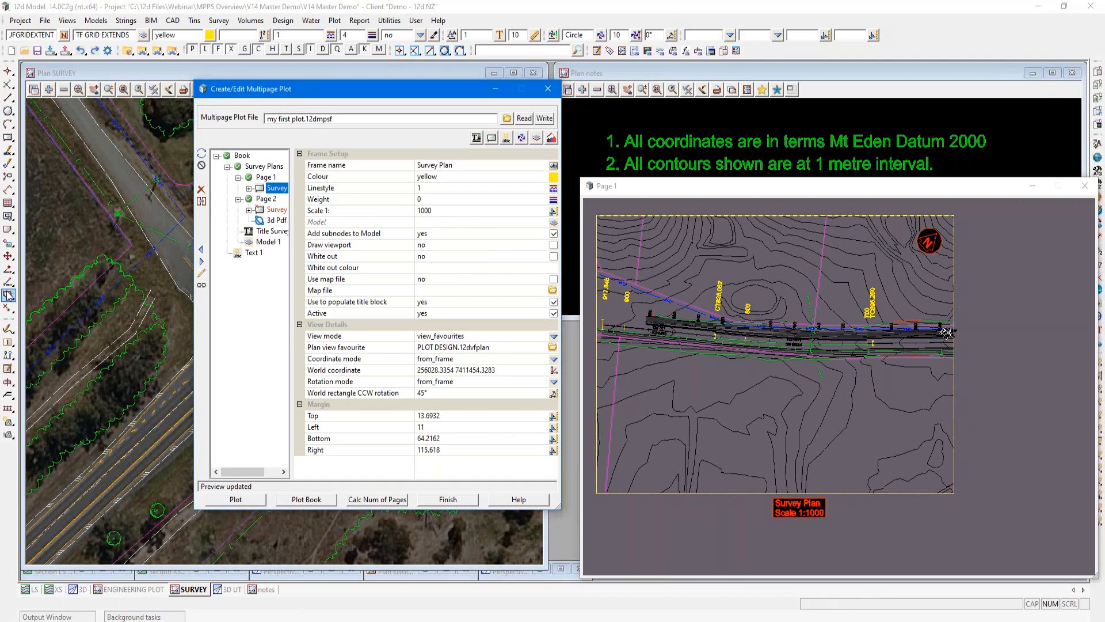
pyautogui.moveTo(9, 257); pyautogui.dragTo(25, 258)
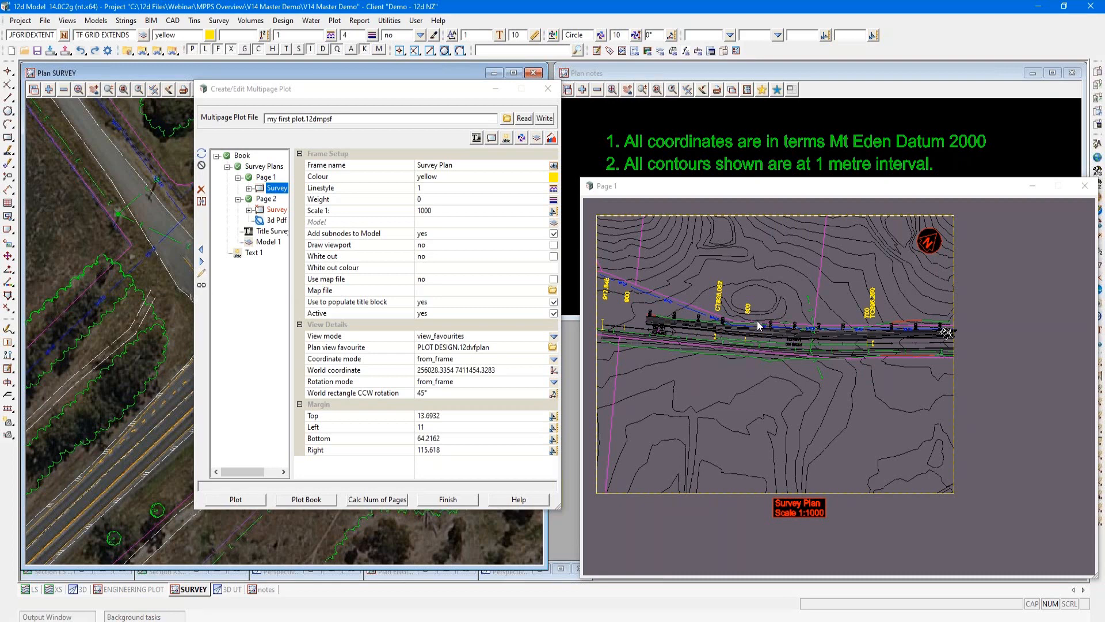
pyautogui.click(471, 223)
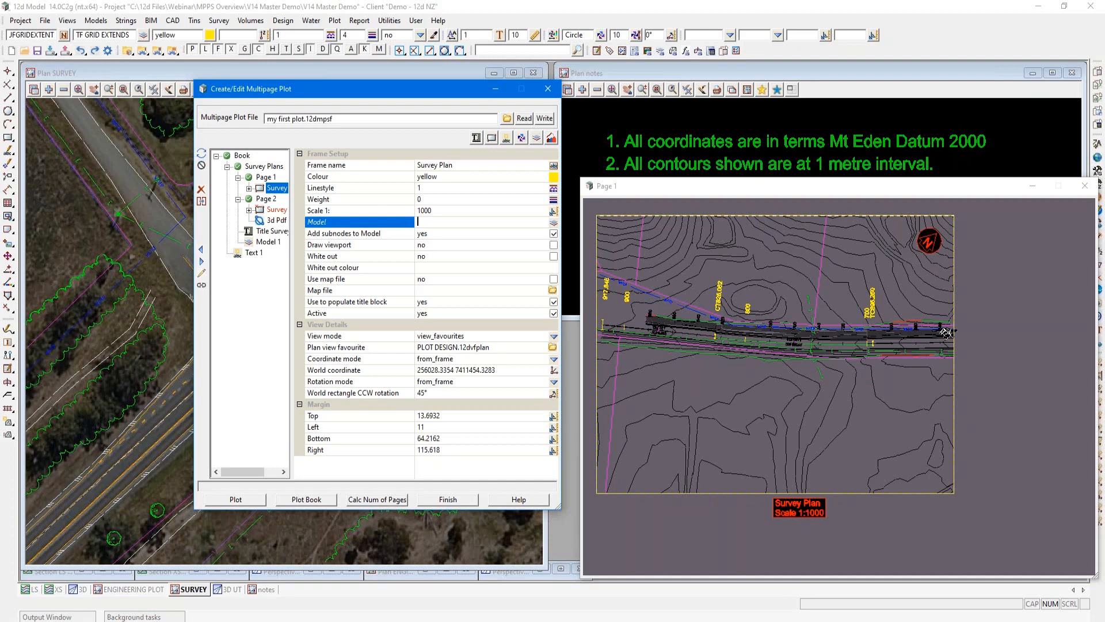
# Sort the project folder's files by date modified, then open Plot Page.pdf in Adobe Acrobat Reader and view the plotted sheet
pyautogui.click(127, 51)
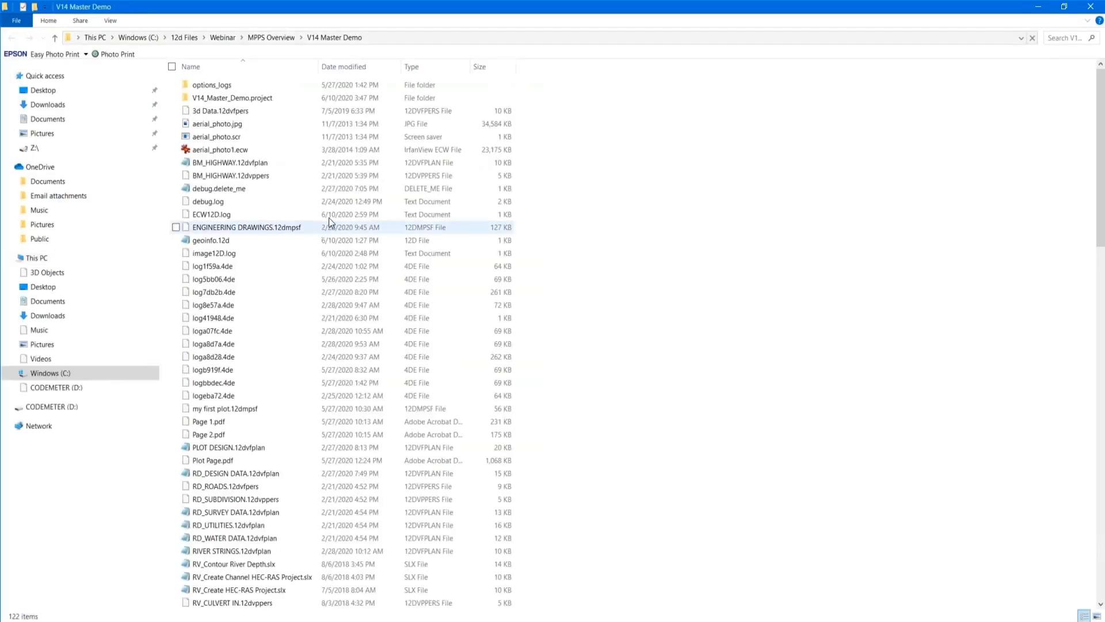
pyautogui.click(337, 67)
pyautogui.click(240, 137)
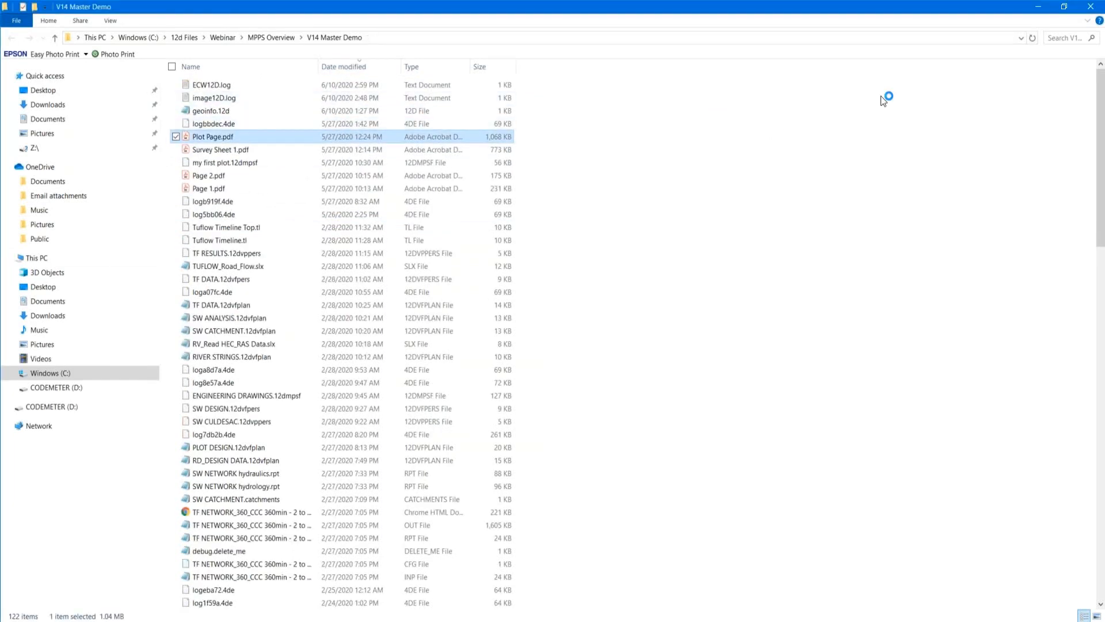
pyautogui.click(1044, 9)
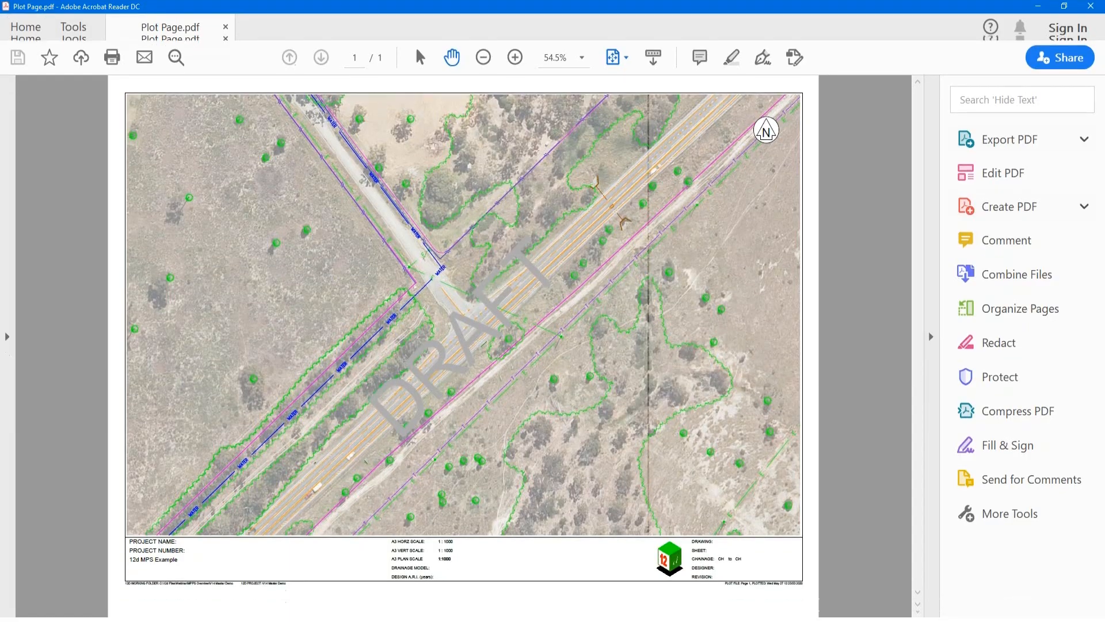
pyautogui.keyDown('ctrl'); pyautogui.scroll(2, 490, 172); pyautogui.keyUp('ctrl')
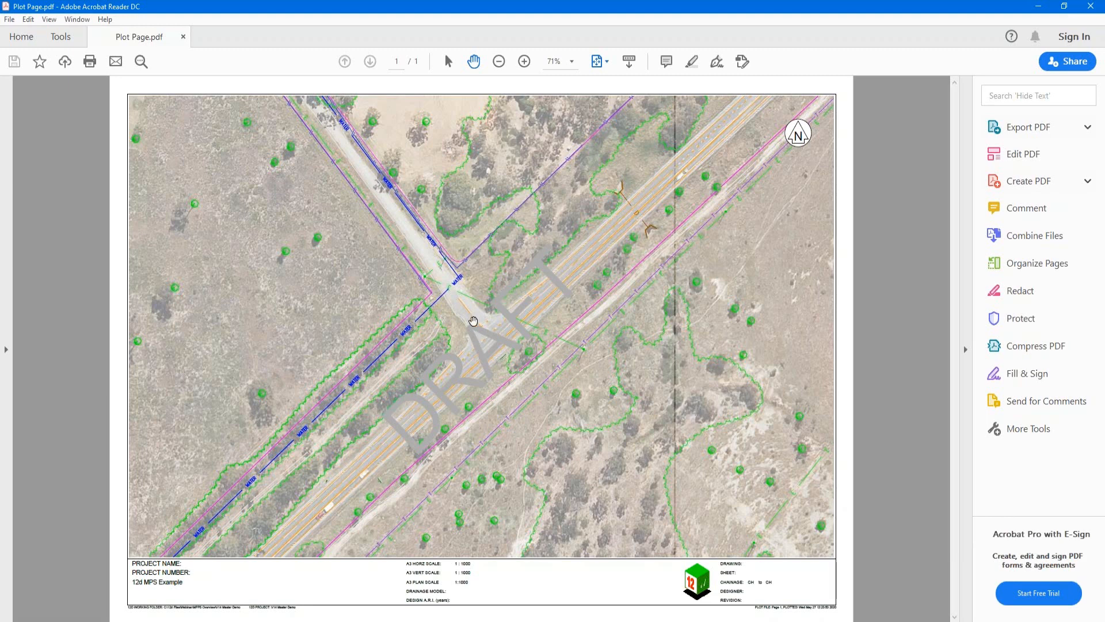
pyautogui.click(1041, 6)
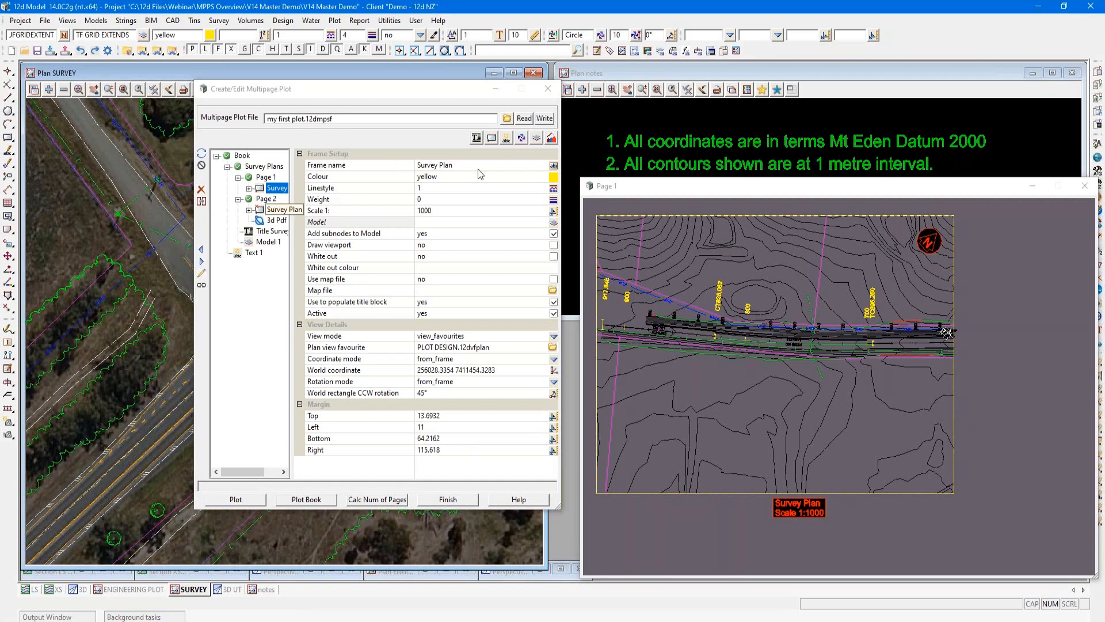
# Read the library template MPS_V14_CSV_A3.12dmpsf and show the contents of Chapter 1 and its Page 1
pyautogui.click(507, 118)
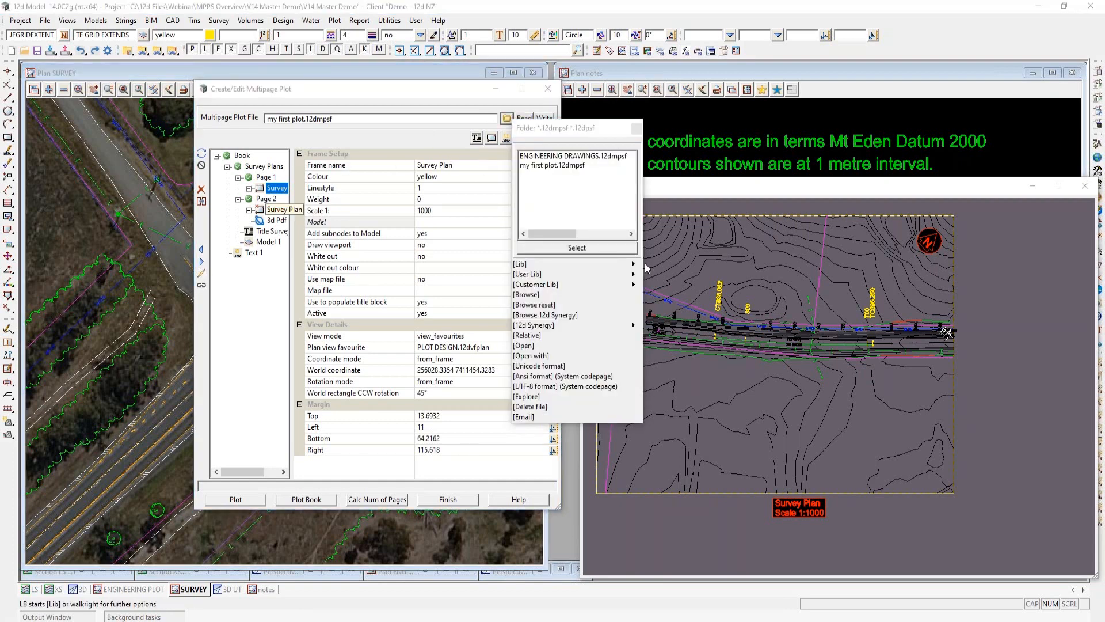
pyautogui.click(634, 267)
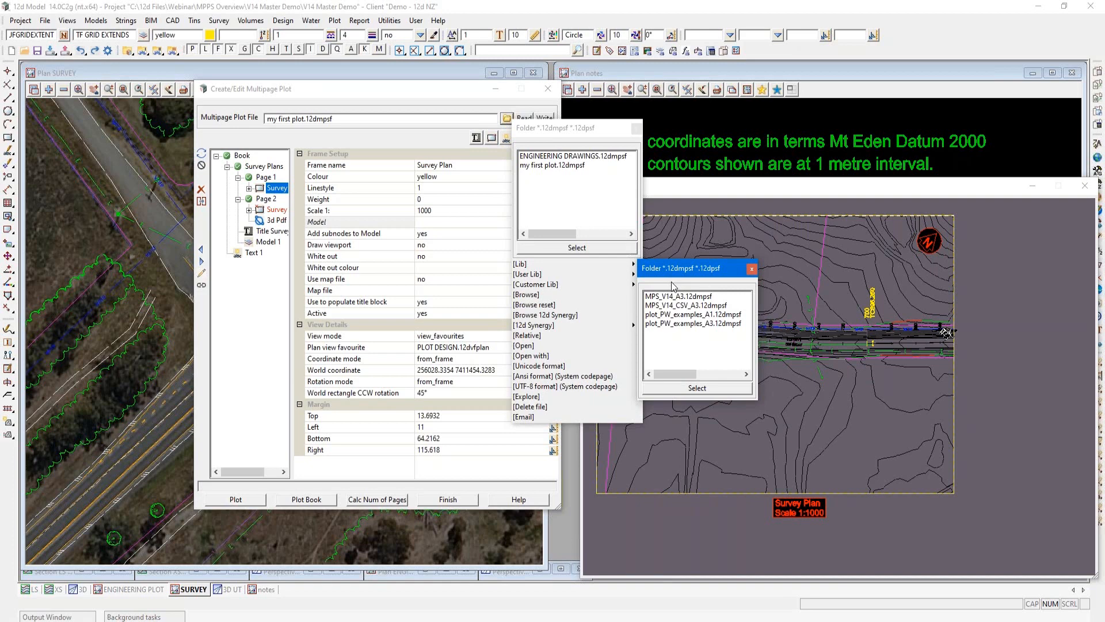
pyautogui.doubleClick(676, 306)
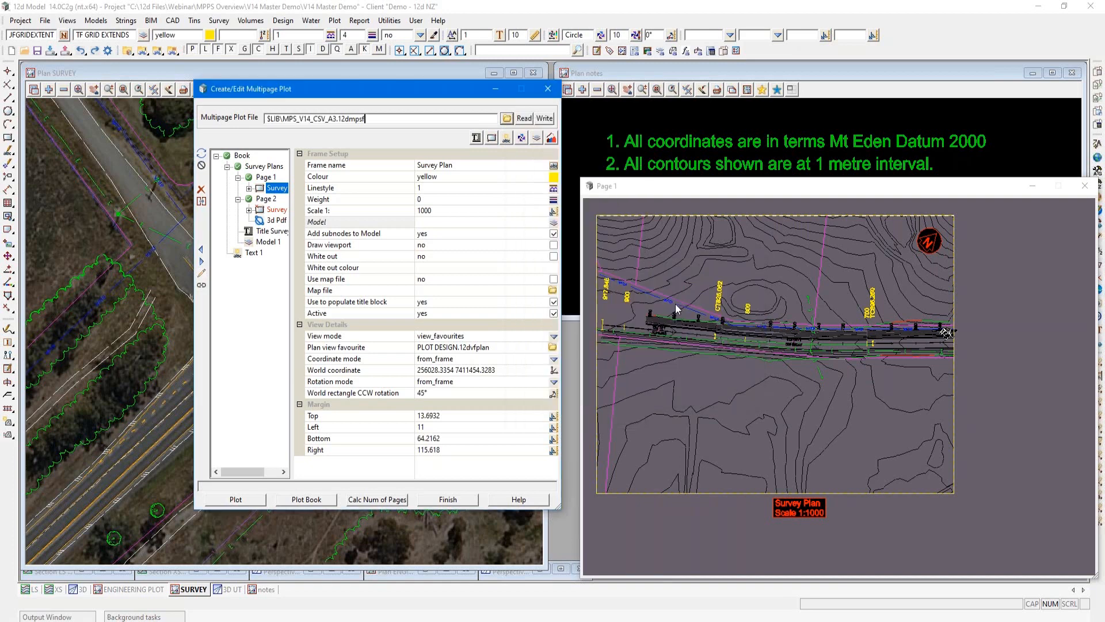
pyautogui.click(524, 118)
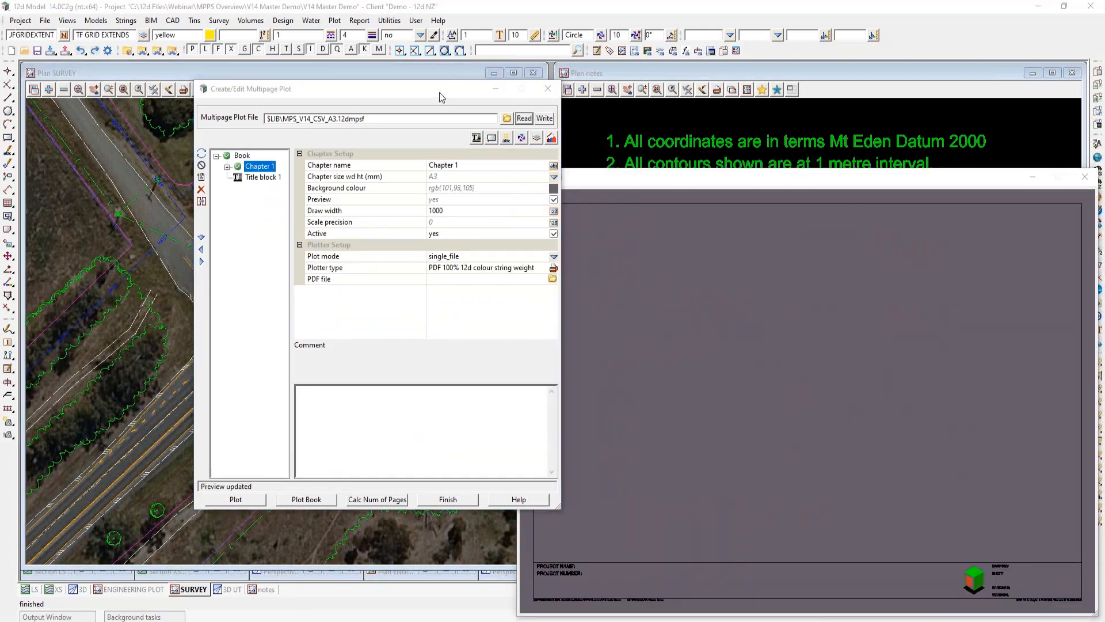
pyautogui.moveTo(440, 92); pyautogui.dragTo(370, 108)
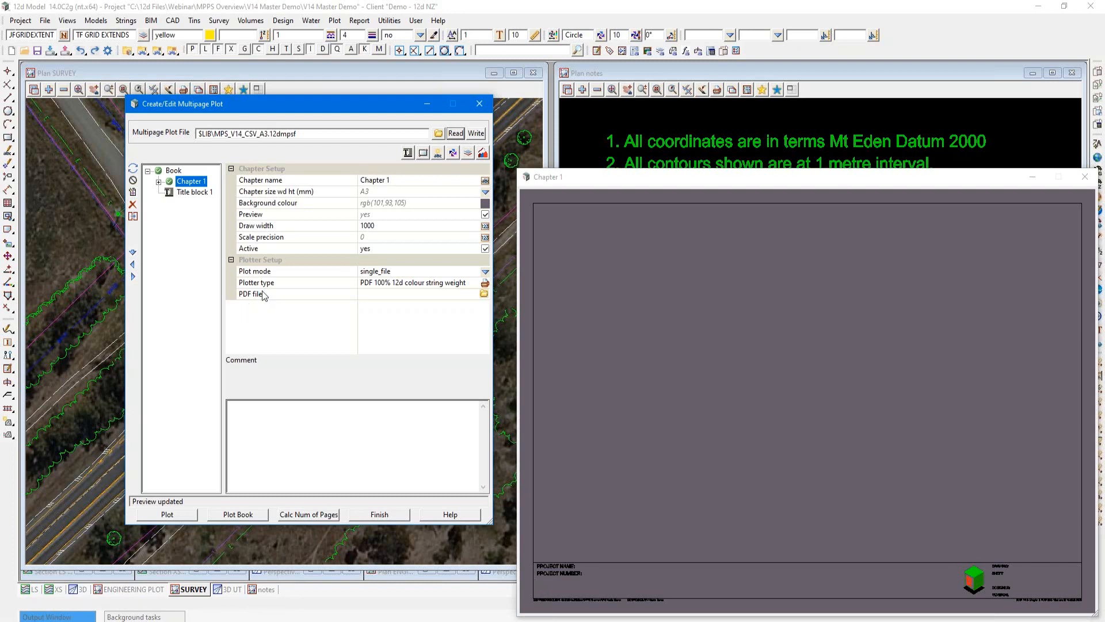
pyautogui.click(159, 182)
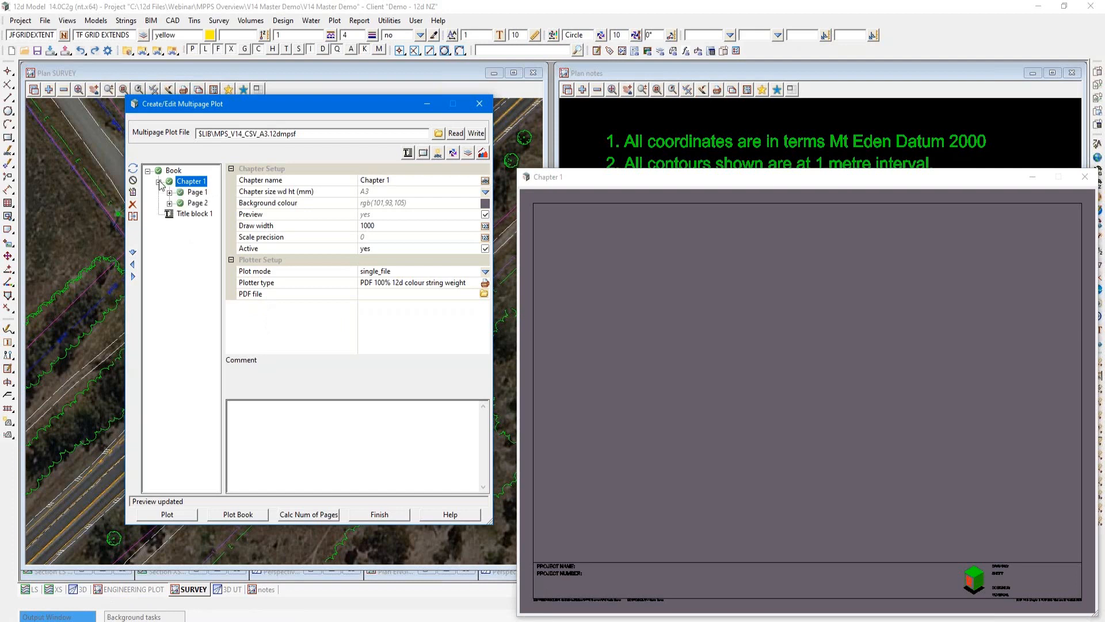
pyautogui.click(170, 192)
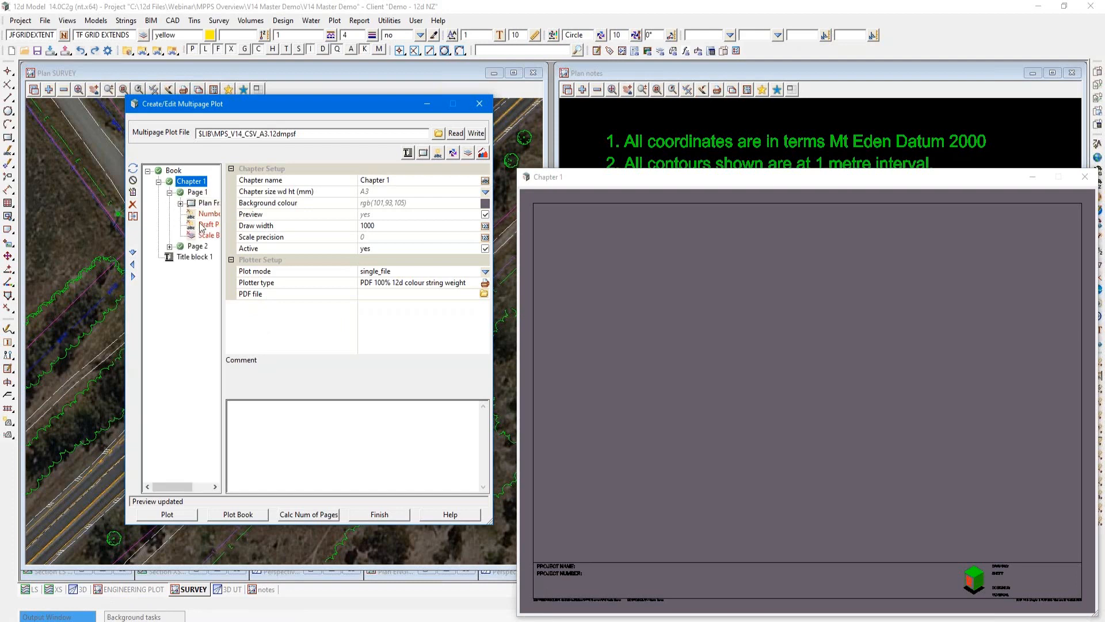
# Read my first plot.12dmpsf back in and show Page 2's setup and preview
pyautogui.click(438, 133)
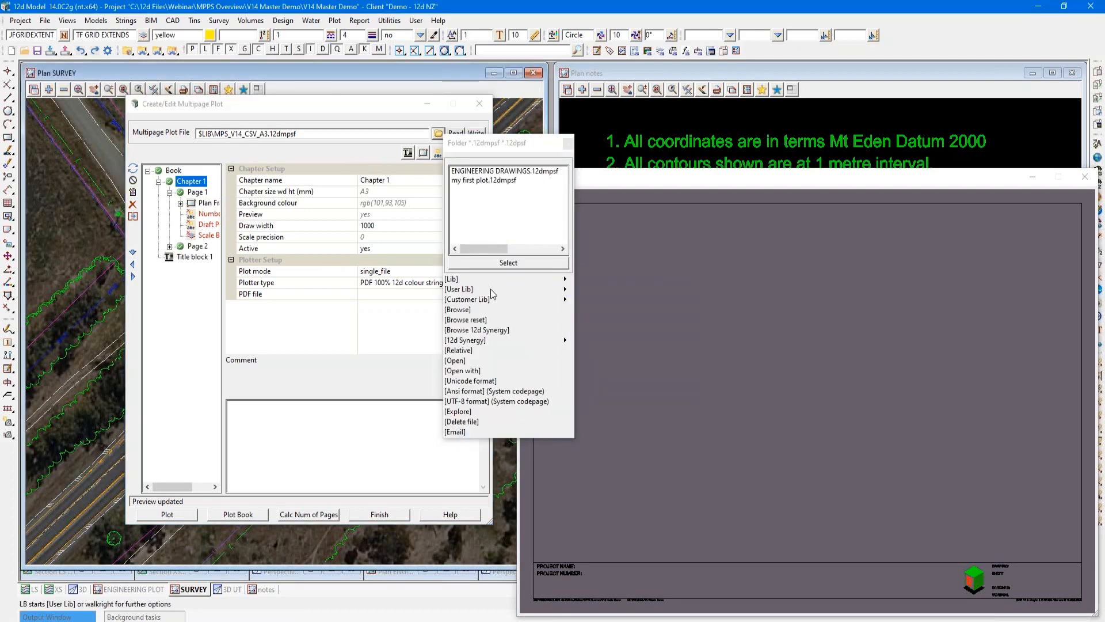
pyautogui.click(483, 179)
pyautogui.click(456, 133)
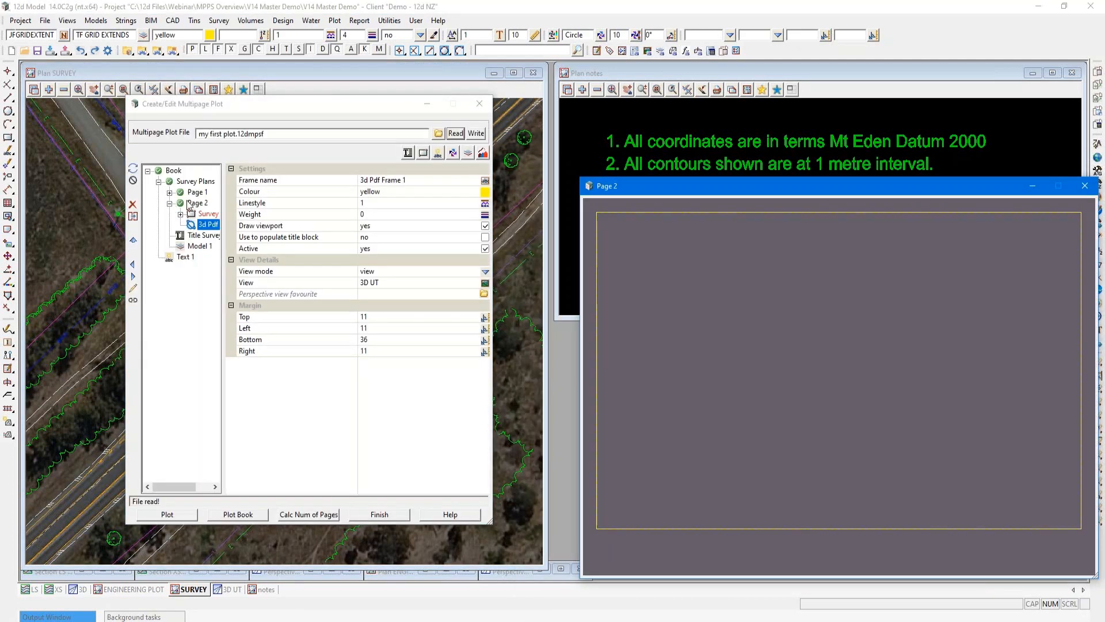
pyautogui.click(179, 207)
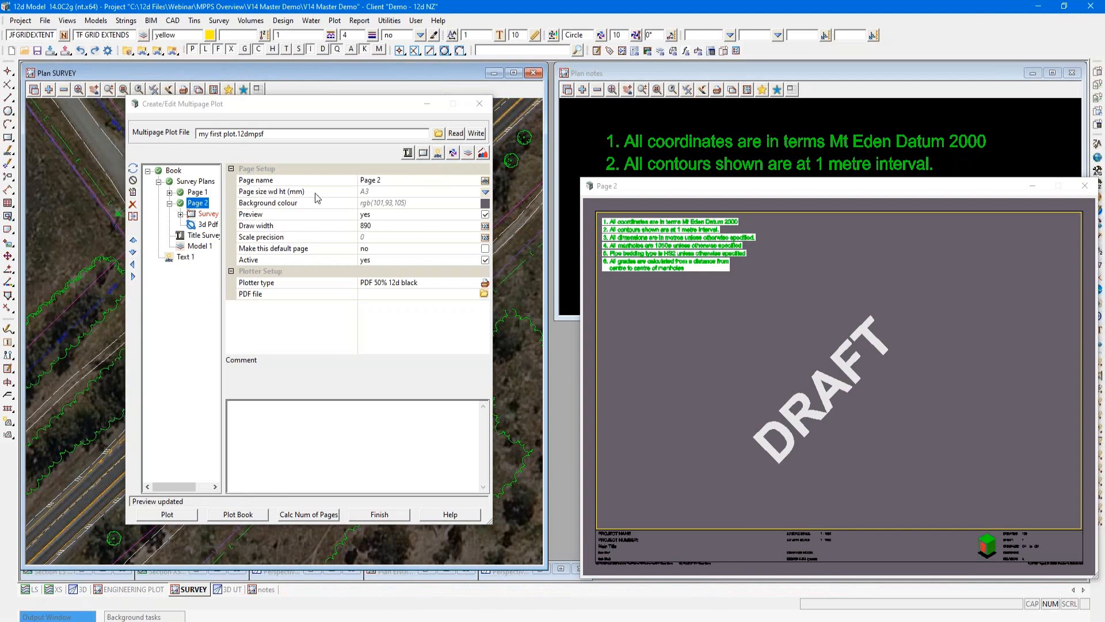
# Add a model reference to Survey Plans->Model 1 under Page 2 and deactivate that reference
pyautogui.click(467, 153)
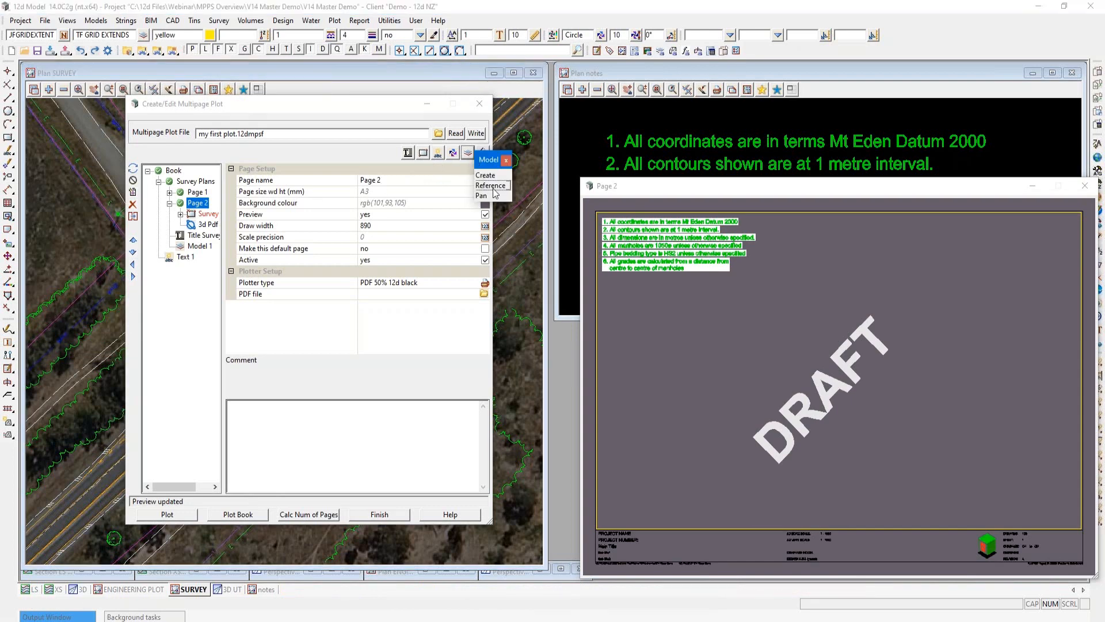
pyautogui.click(492, 185)
pyautogui.click(487, 182)
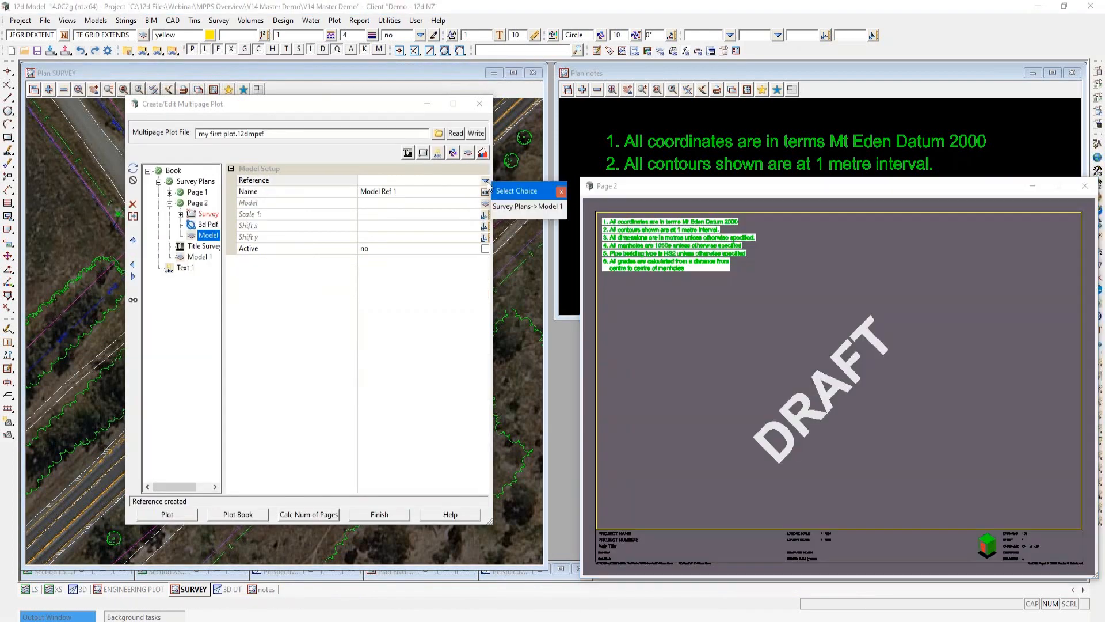
pyautogui.click(521, 208)
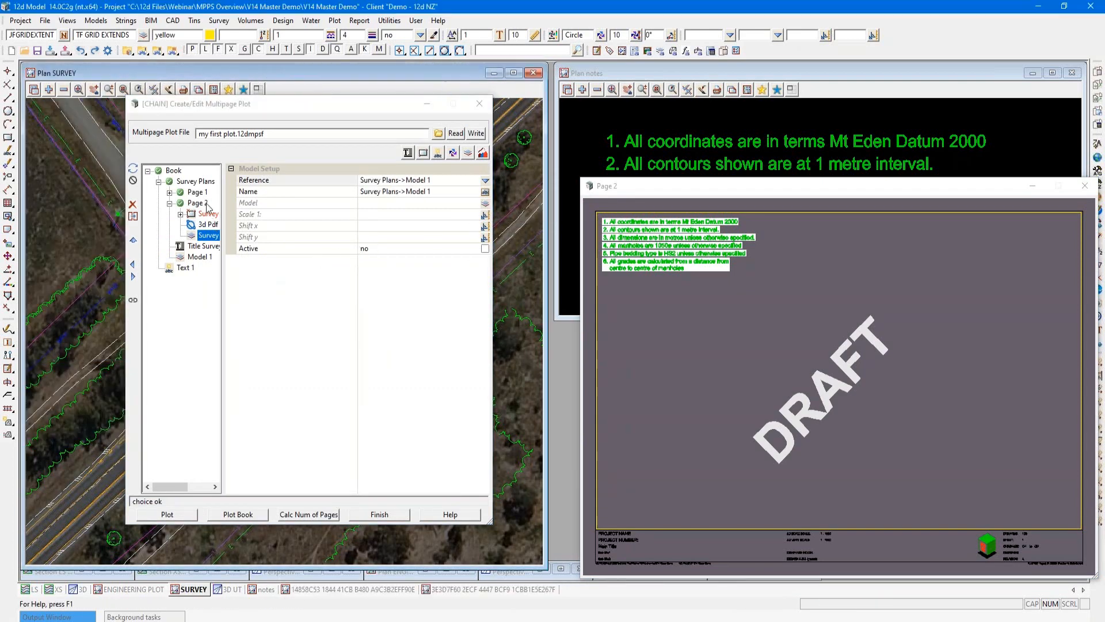
pyautogui.click(133, 181)
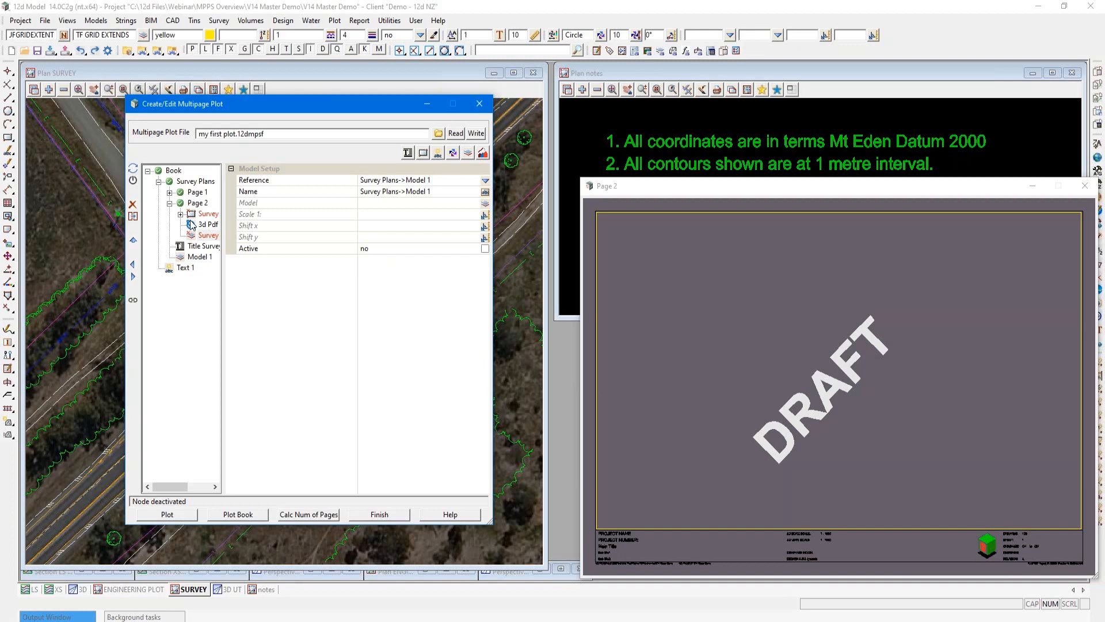
# Examine the title block symbol parameters and the Rotate with plot choices in the Plot Frame PPF Editor, then close it
pyautogui.click(336, 21)
pyautogui.moveTo(392, 51)
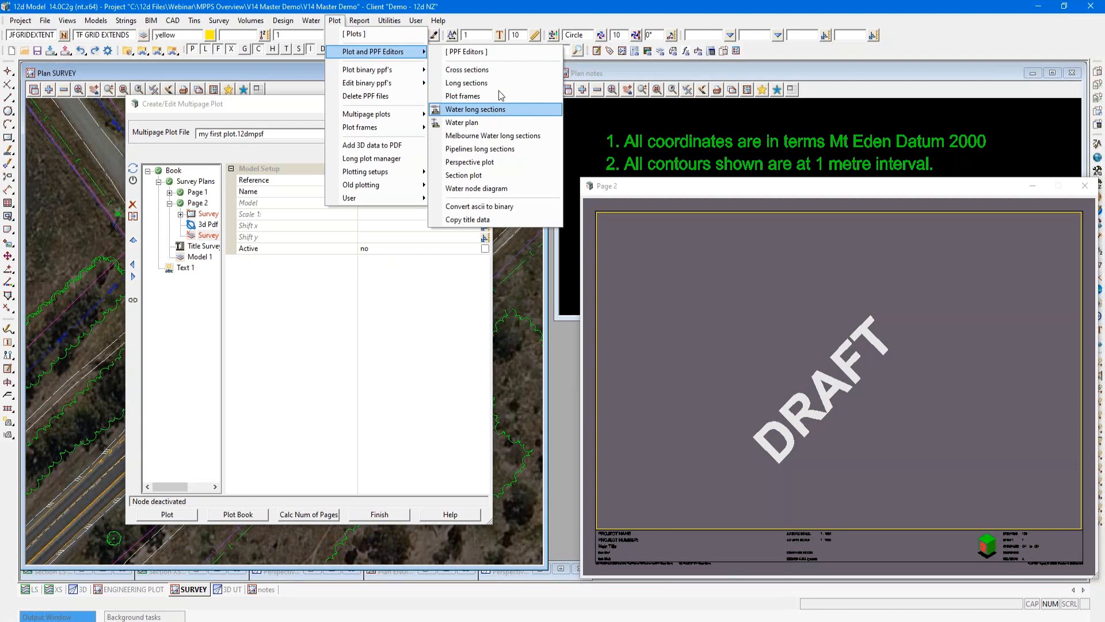
pyautogui.click(486, 96)
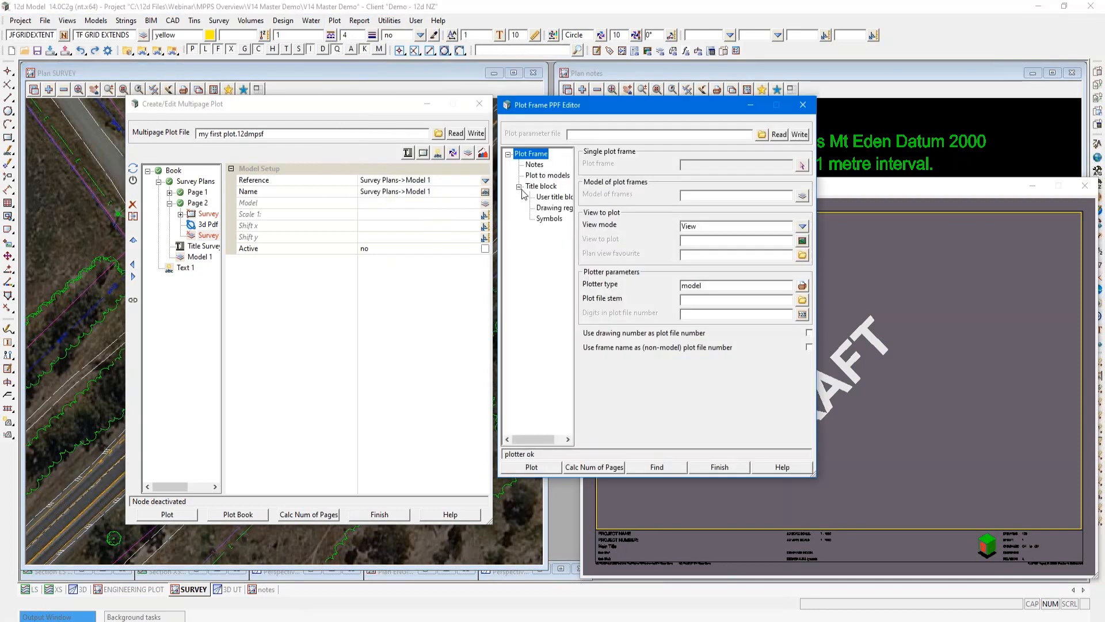
pyautogui.click(557, 344)
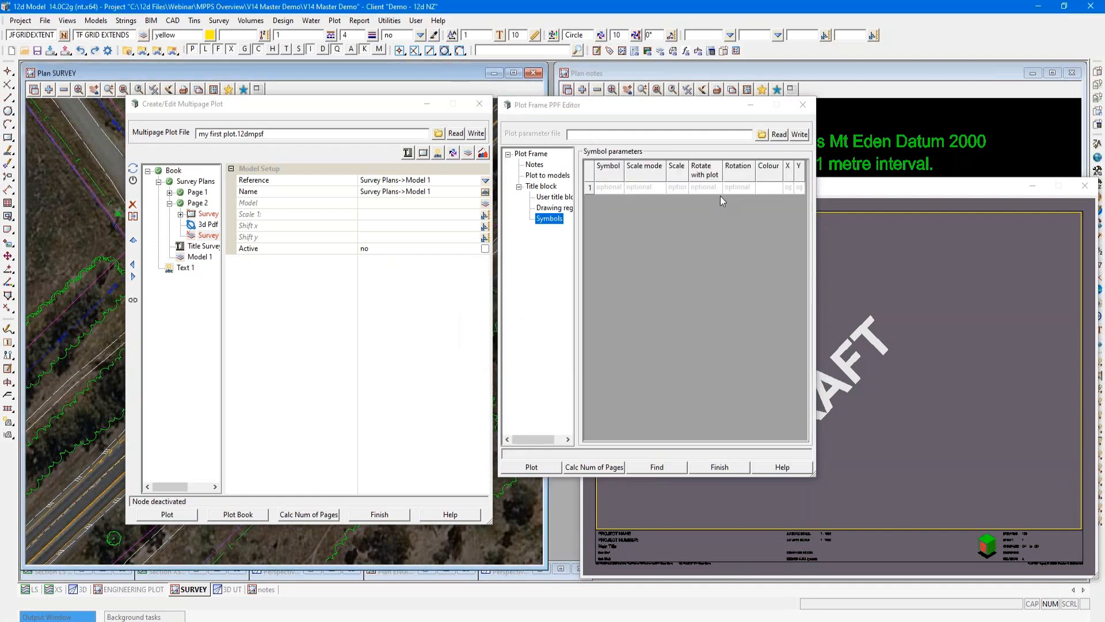
pyautogui.click(716, 188)
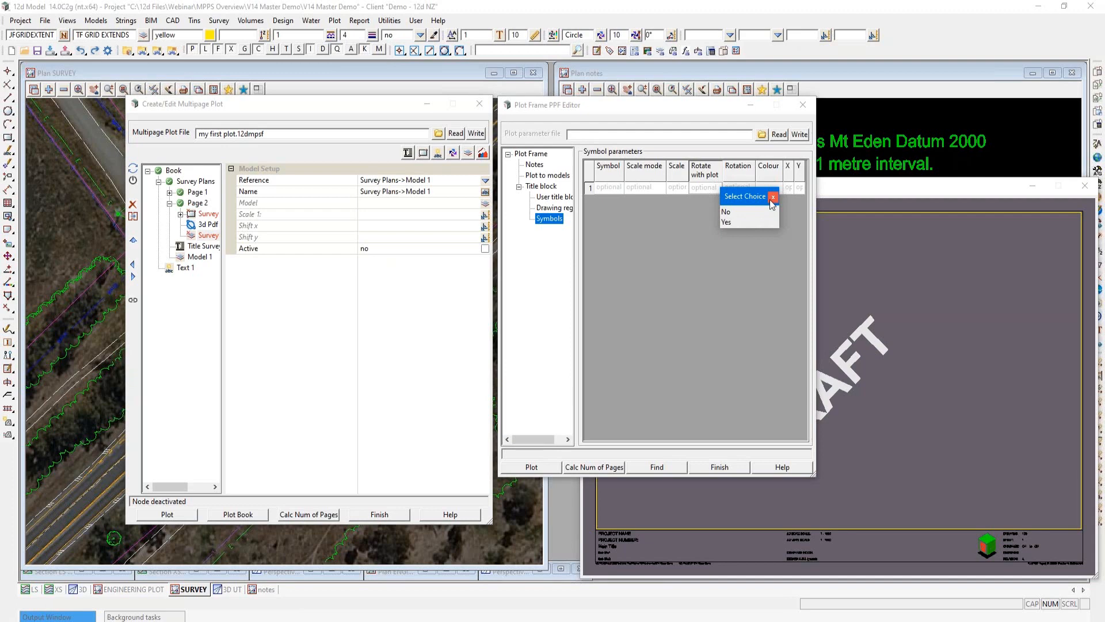
pyautogui.click(772, 198)
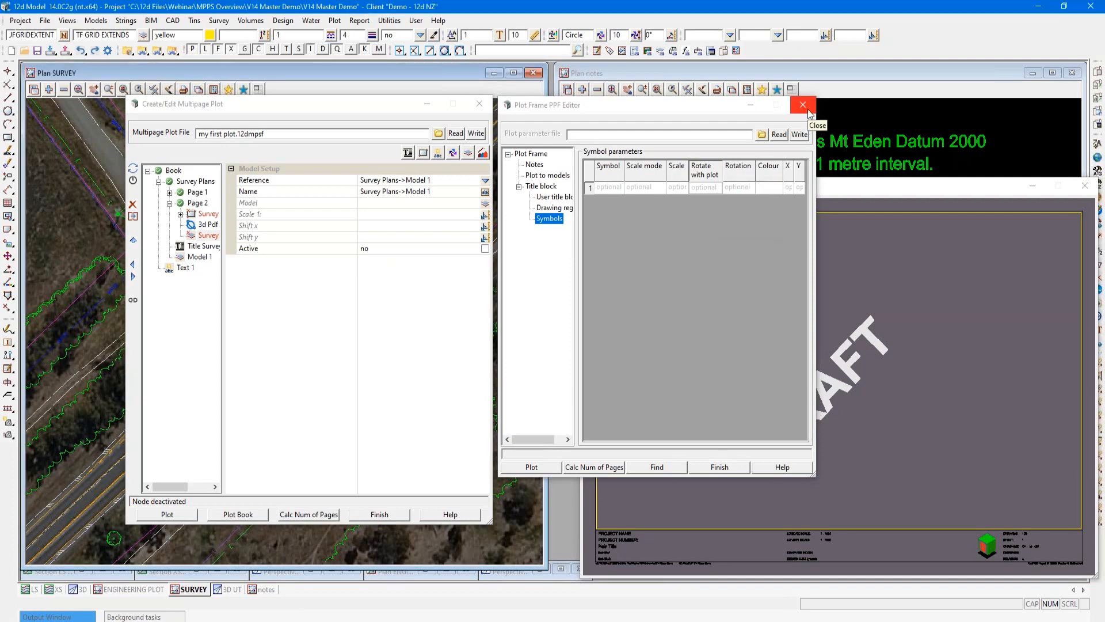
pyautogui.click(808, 110)
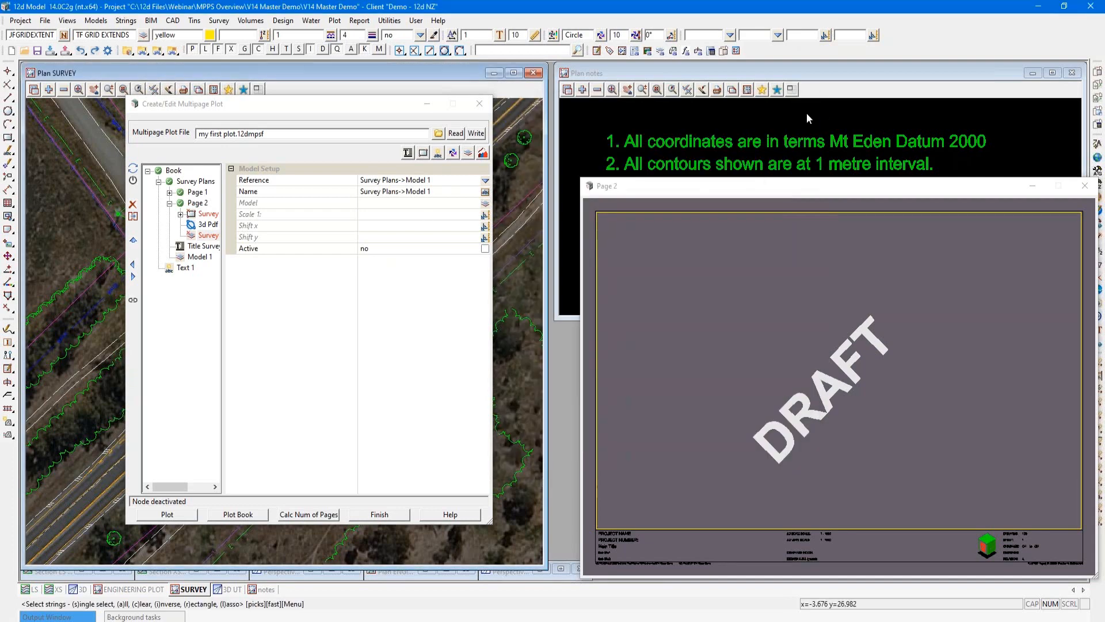
# Show the settings of Symbol 1 in Page 1's Survey Plan frame, with the node tree wide enough for full names
pyautogui.click(170, 193)
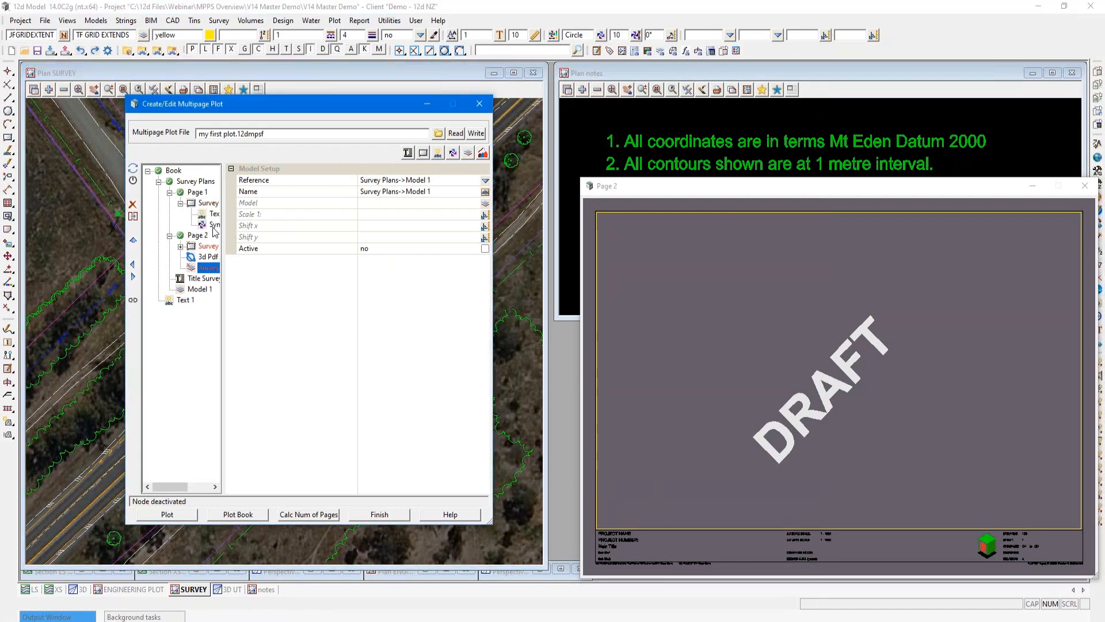
pyautogui.click(214, 225)
pyautogui.moveTo(223, 191); pyautogui.dragTo(269, 187)
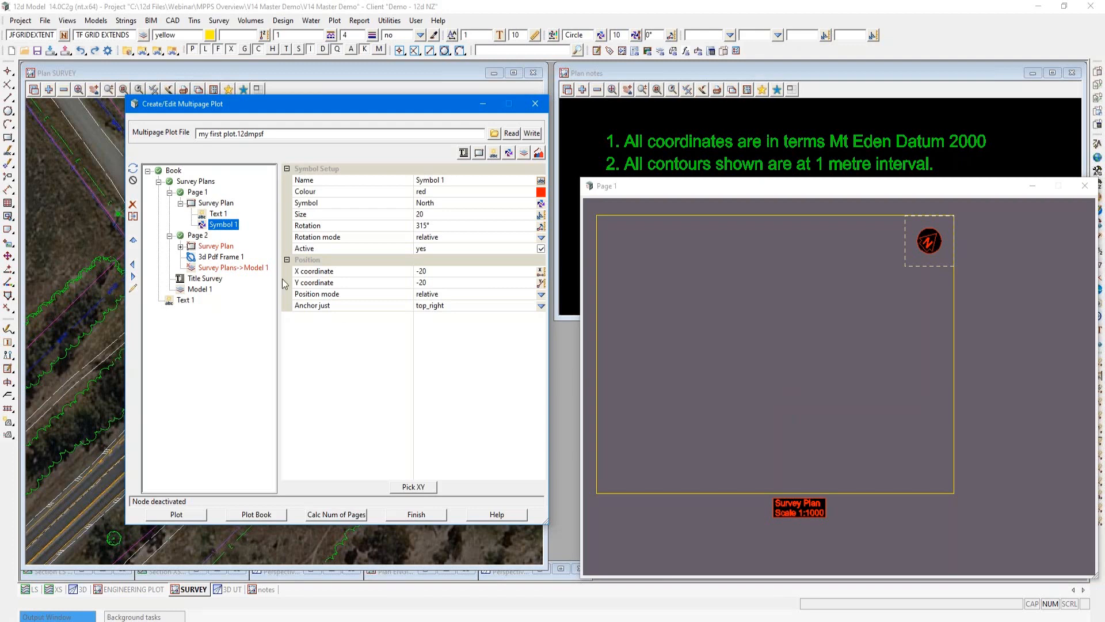
# Rename Page 1 as survey sheet 1
pyautogui.click(197, 192)
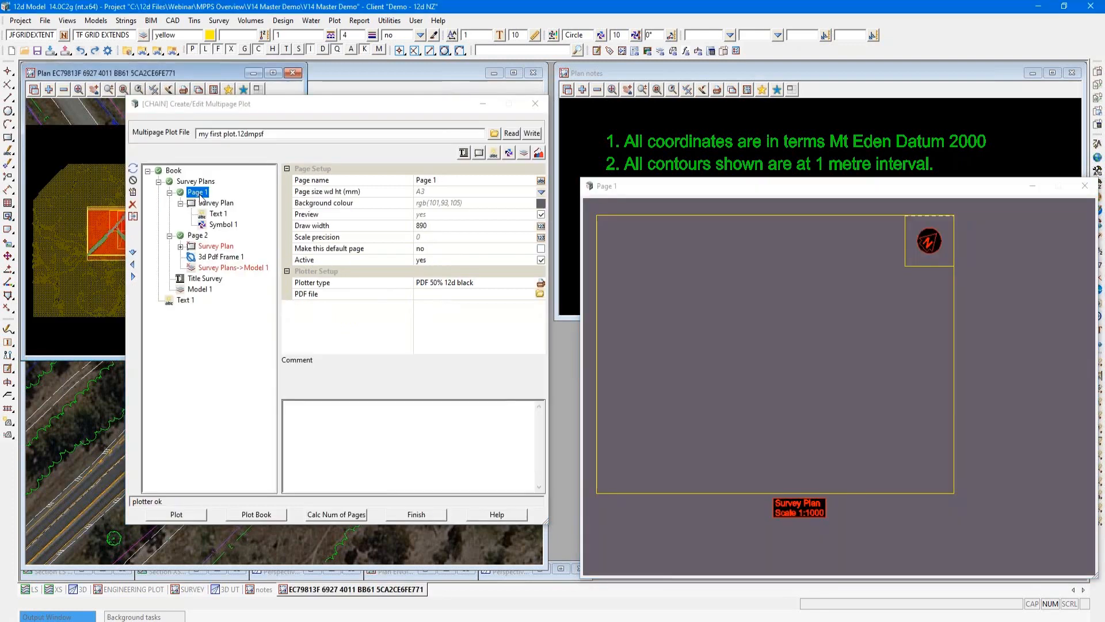
pyautogui.click(449, 181)
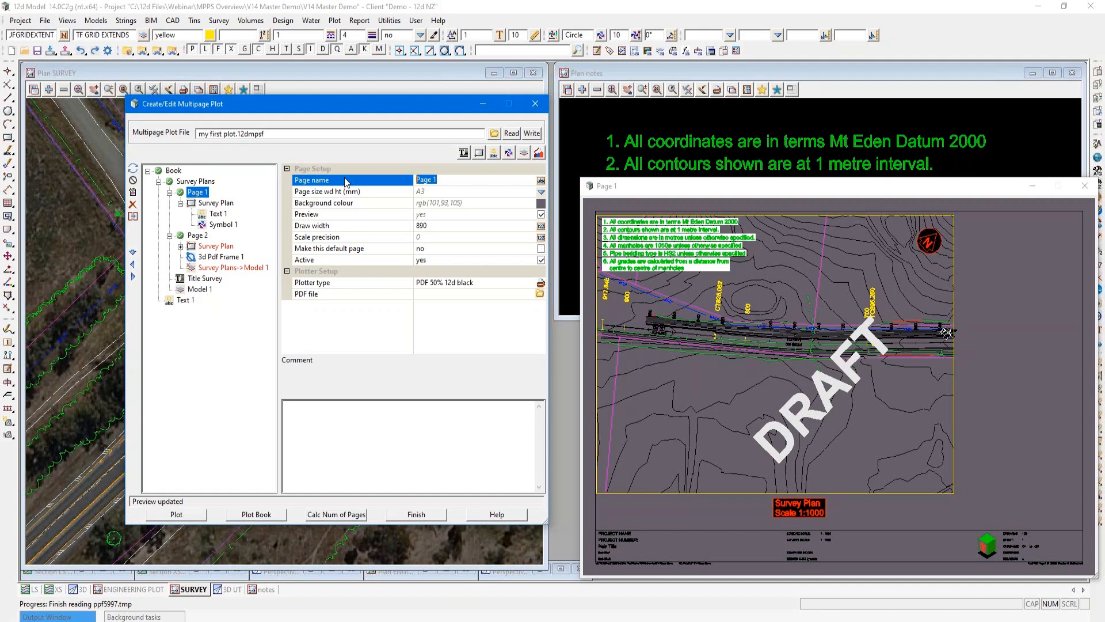
pyautogui.write('survey sheet 1')
pyautogui.press('Return')
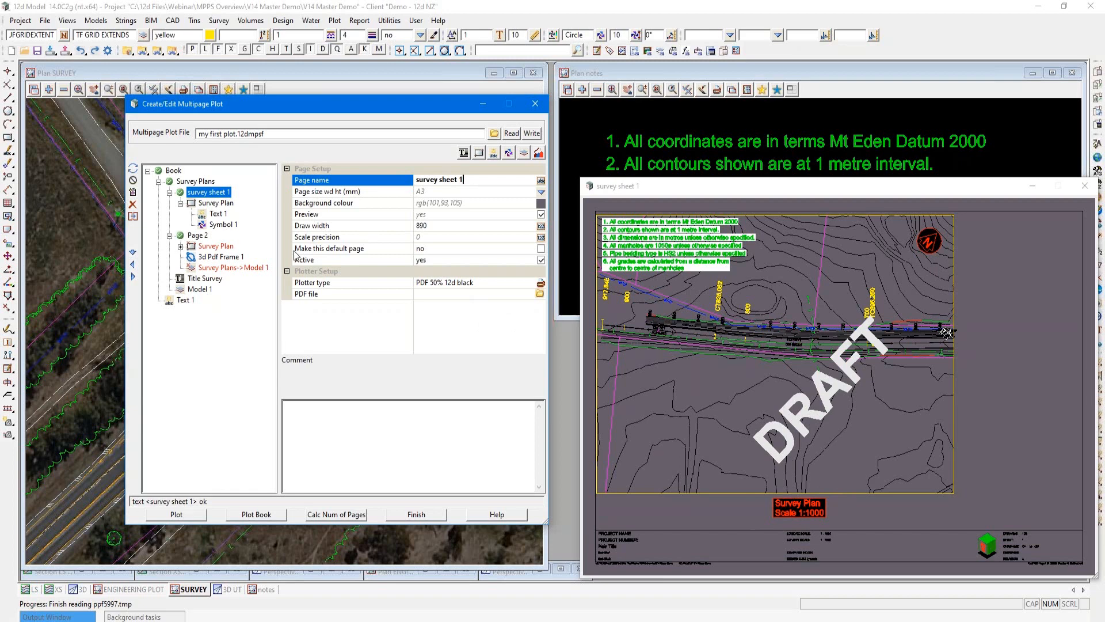
# Replace $Frame with $Page in Text 1 of survey sheet 1's Survey Plan frame and apply the text
pyautogui.click(217, 215)
pyautogui.moveTo(313, 210); pyautogui.dragTo(294, 212)
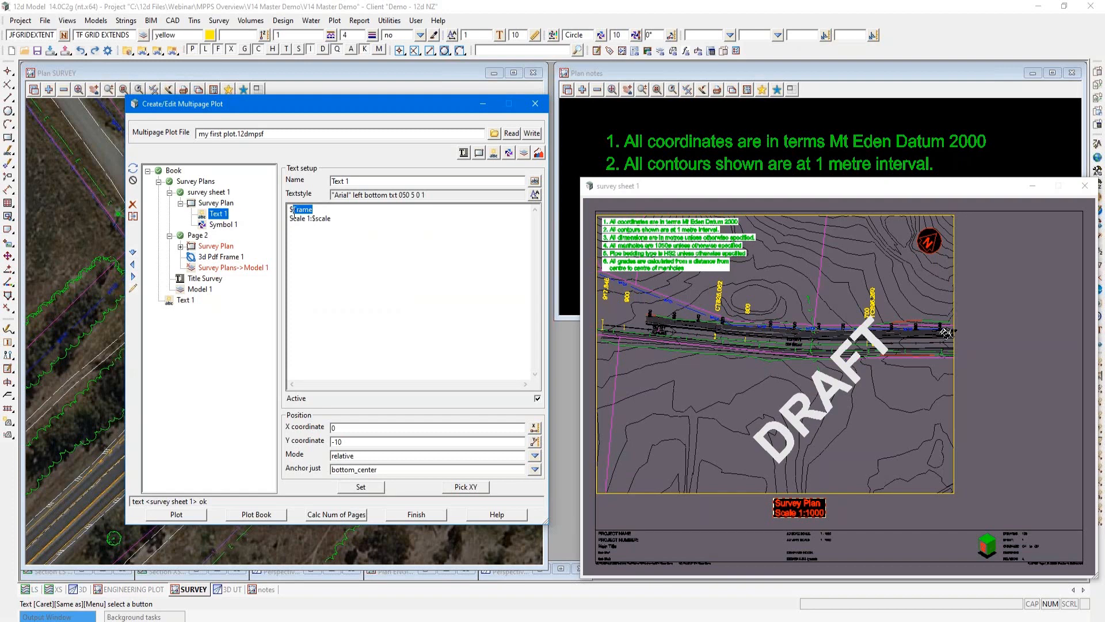
pyautogui.write('Page')
pyautogui.click(361, 486)
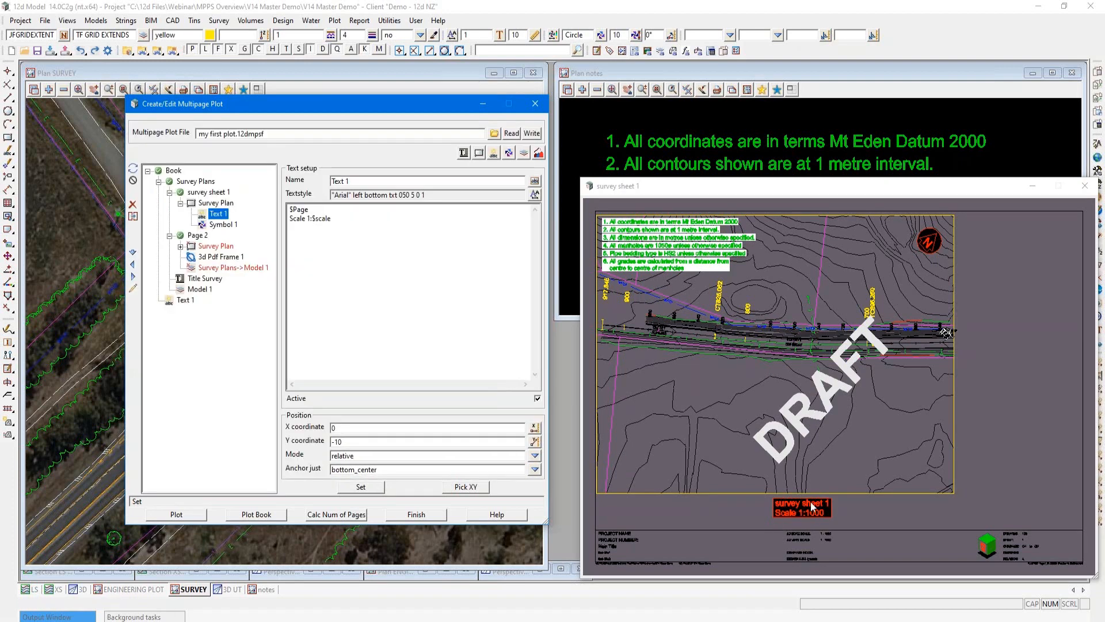